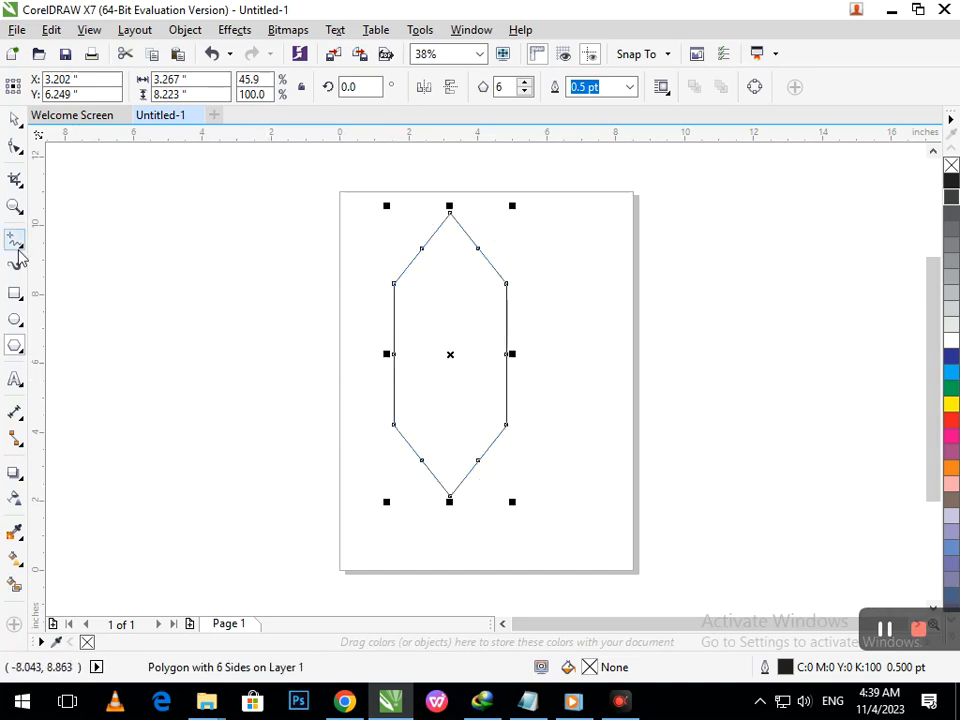
Draw a narrow horizontal rectangle extending outward from the hexagon's left side and place a duplicate of it directly below
left_click(19, 297)
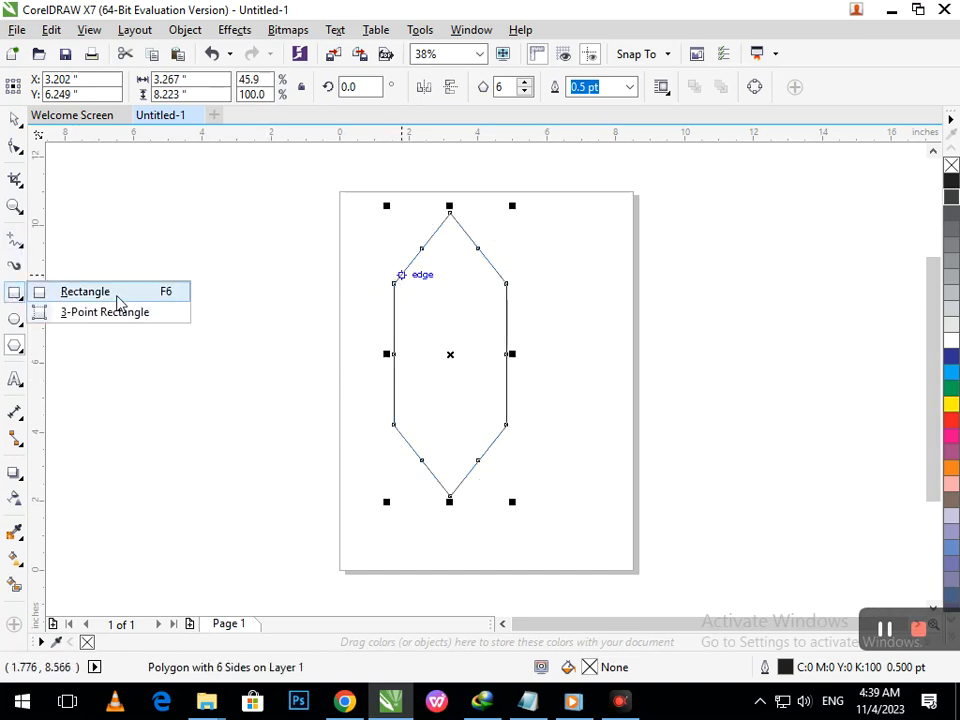
left_click(115, 293)
left_click_drag(394, 283, 349, 356)
left_click(15, 118)
left_click(94, 242)
left_click(340, 315)
left_click(306, 461)
left_click(349, 349)
left_click(349, 411)
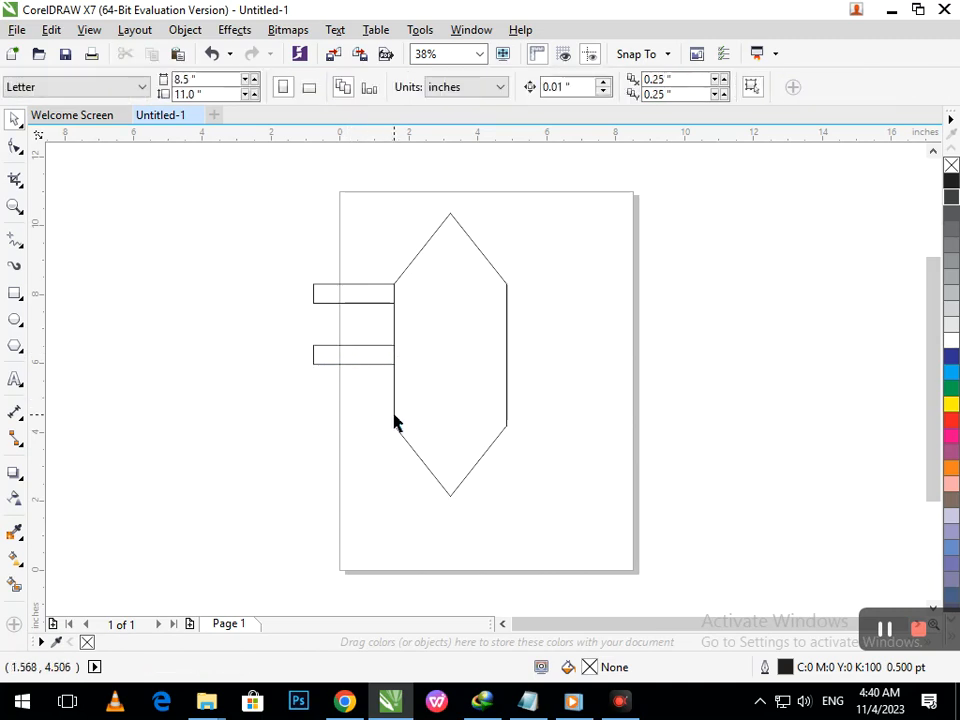
Add a one-step outside contour to the hexagon with an offset of about 0.381 in
left_click(394, 418)
left_click(20, 482)
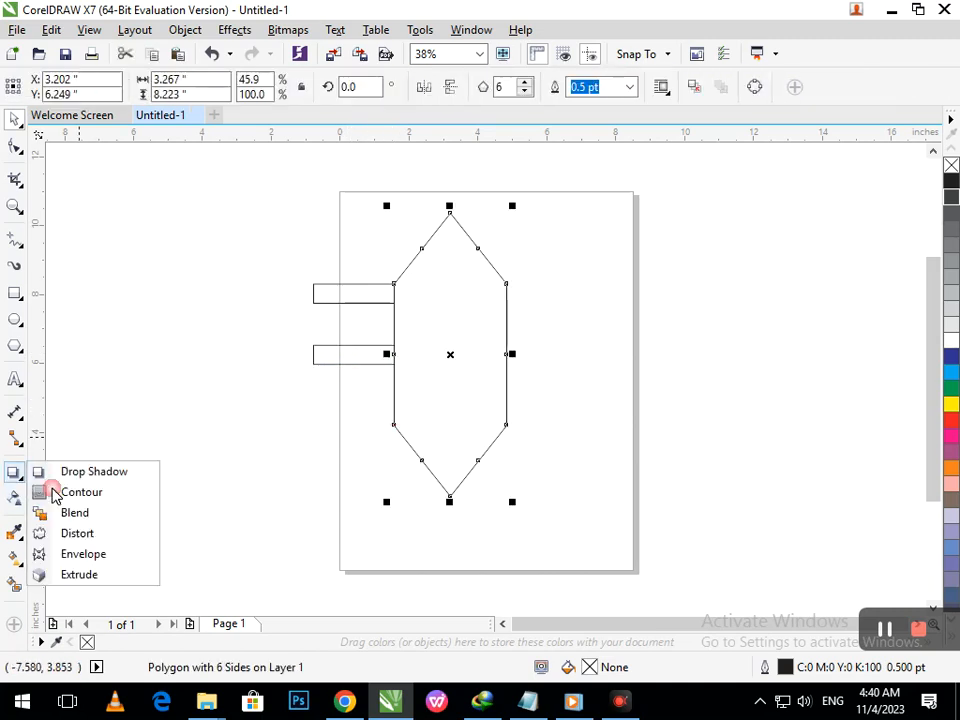
left_click(82, 492)
left_click_drag(395, 430, 381, 444)
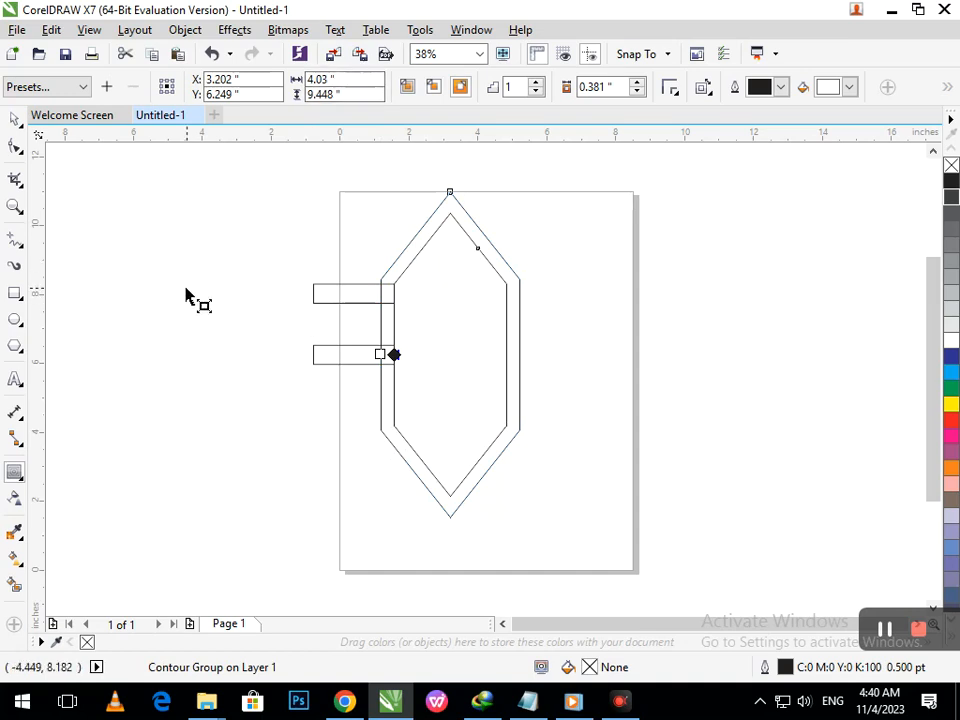
key("space")
left_click(133, 261)
Narrow the contoured hexagon symmetrically about its centre to a width of about 1.629 in
left_click_drag(367, 187, 575, 567)
left_click_drag(373, 354, 418, 368)
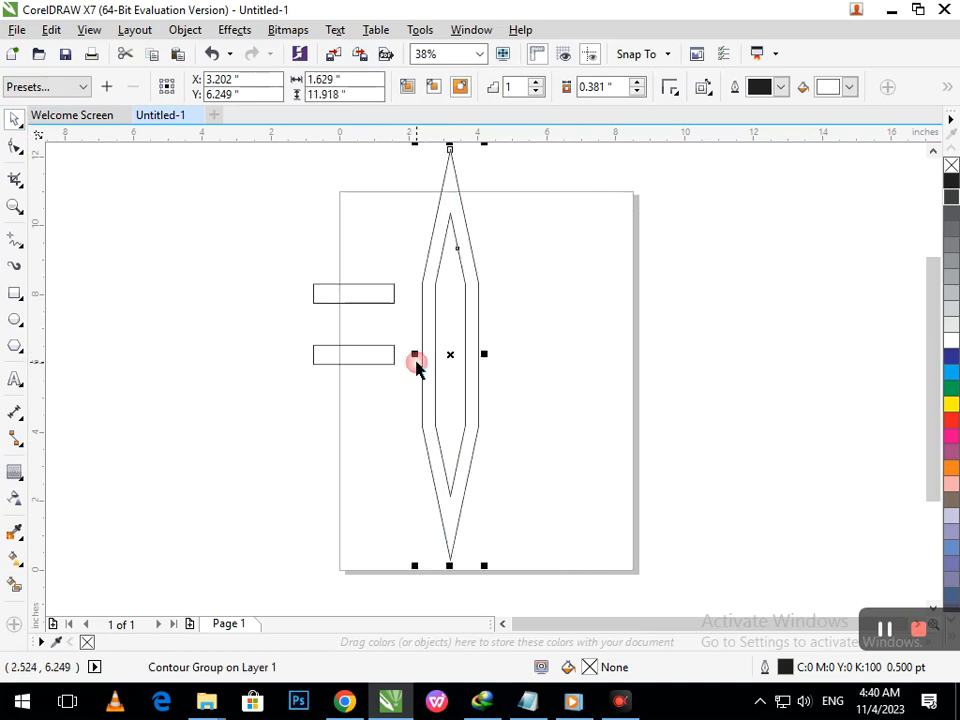
left_click(543, 404)
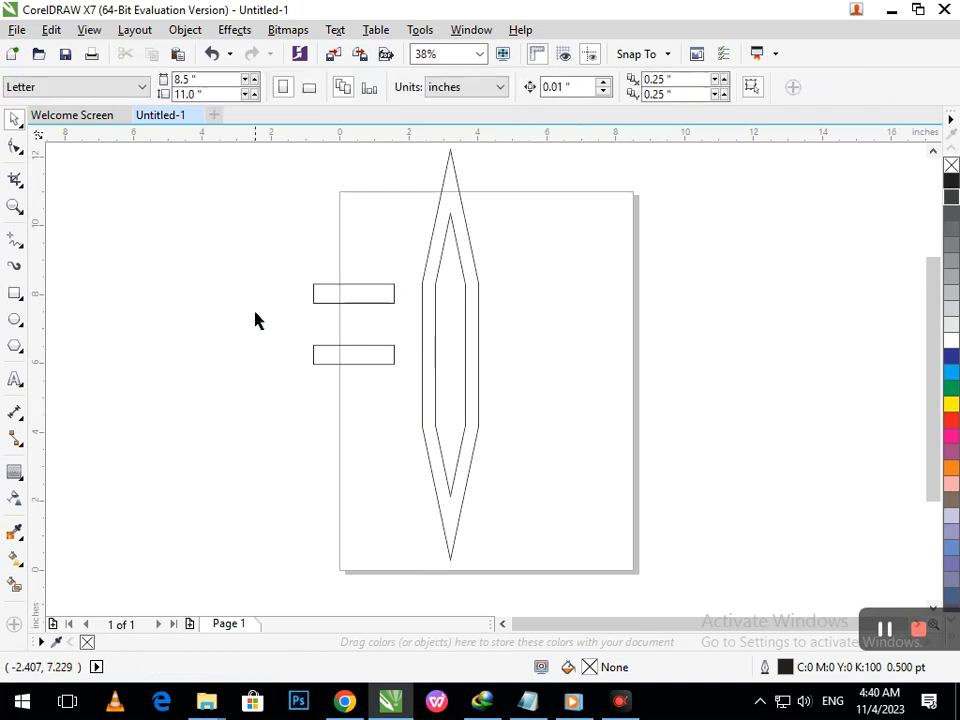
Move both small rectangles together so their right ends meet the outer hexagon's left edge
left_click_drag(245, 235, 407, 401)
left_click_drag(366, 354, 386, 372)
left_click(348, 432)
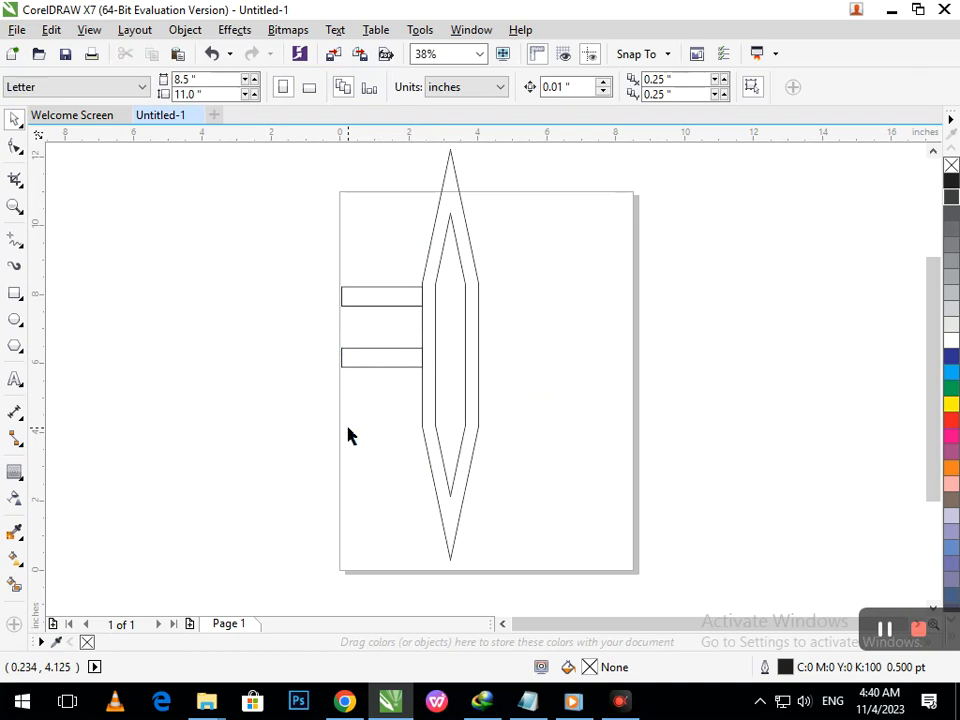
Stretch the contoured hexagon vertically about its centre to a height of about 16.567 in
scroll(505, 413, "down", 2)
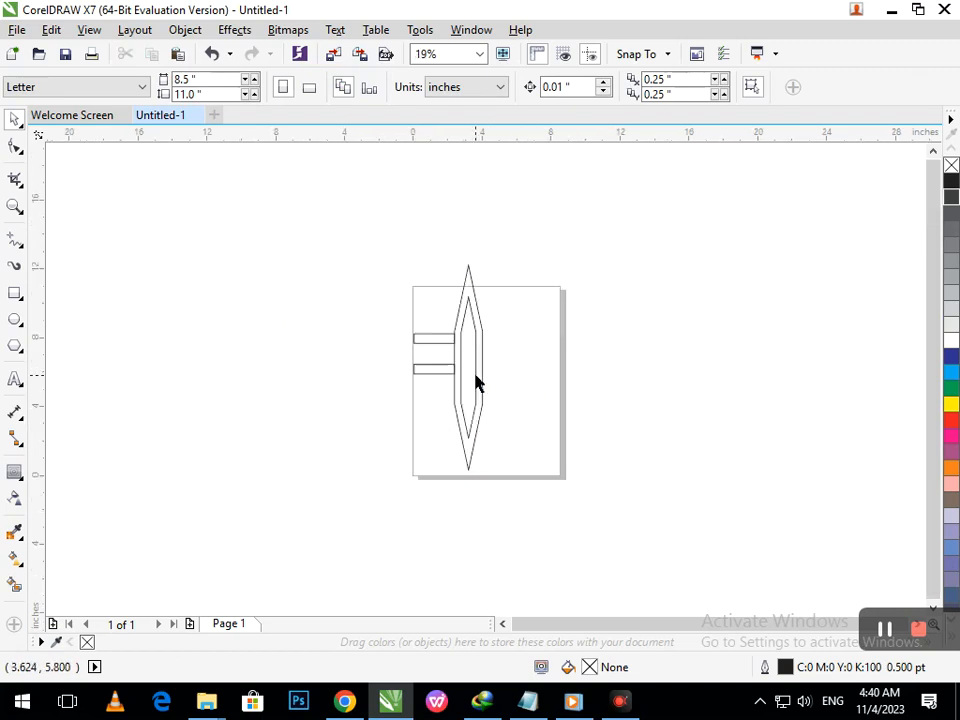
left_click(475, 378)
left_click(468, 462)
left_click_drag(468, 474, 468, 500)
left_click(547, 453)
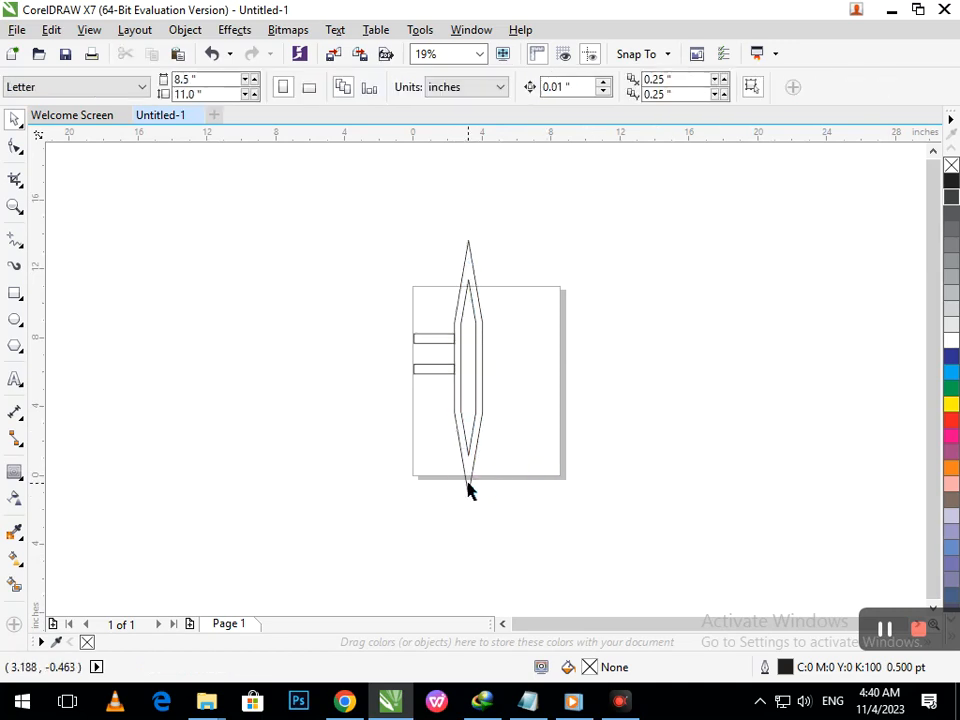
left_click(481, 425)
left_click(470, 409)
left_click(470, 409)
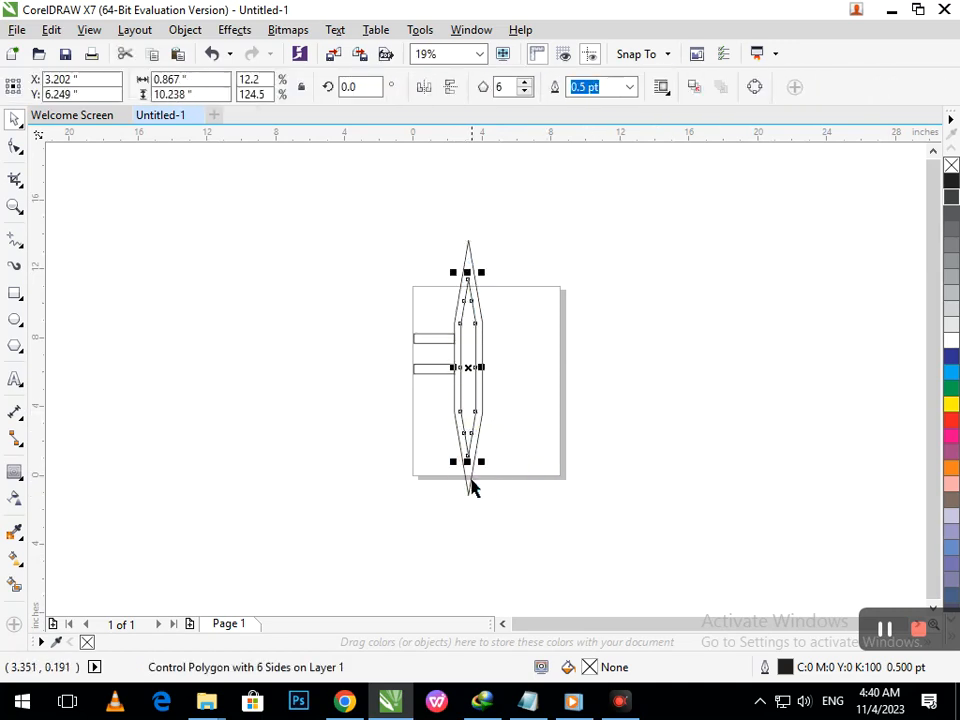
left_click(468, 500)
left_click_drag(467, 504, 469, 514)
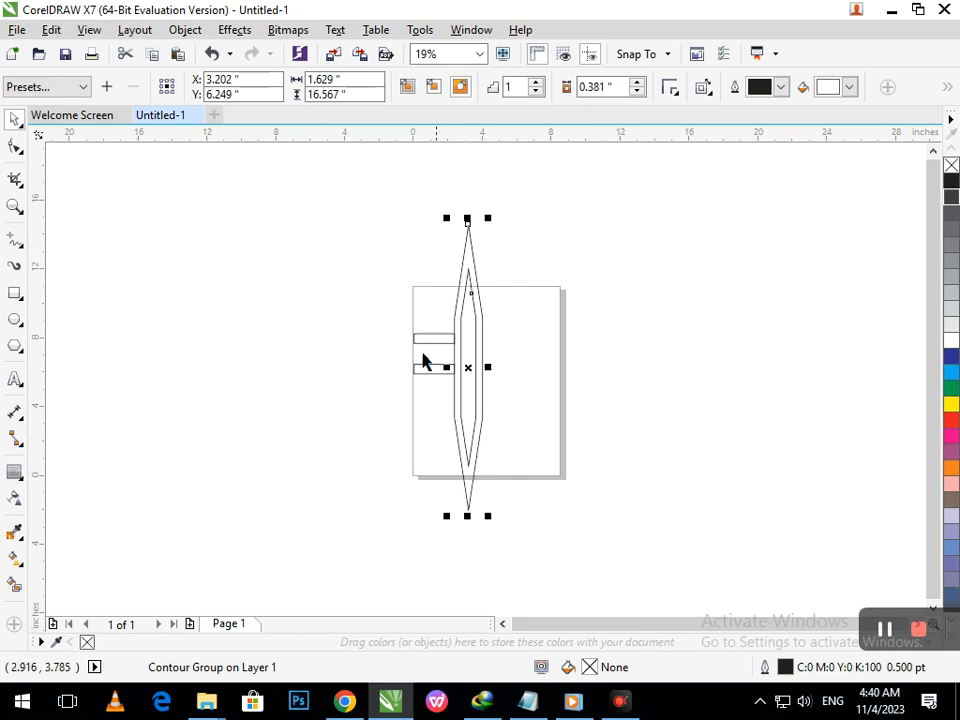
Move the pair of small rectangles slightly down along the outer hexagon's left edge, overlapping it slightly
scroll(422, 362, "up", 3)
left_click_drag(317, 332, 440, 456)
left_click(426, 531)
scroll(489, 364, "down", 3)
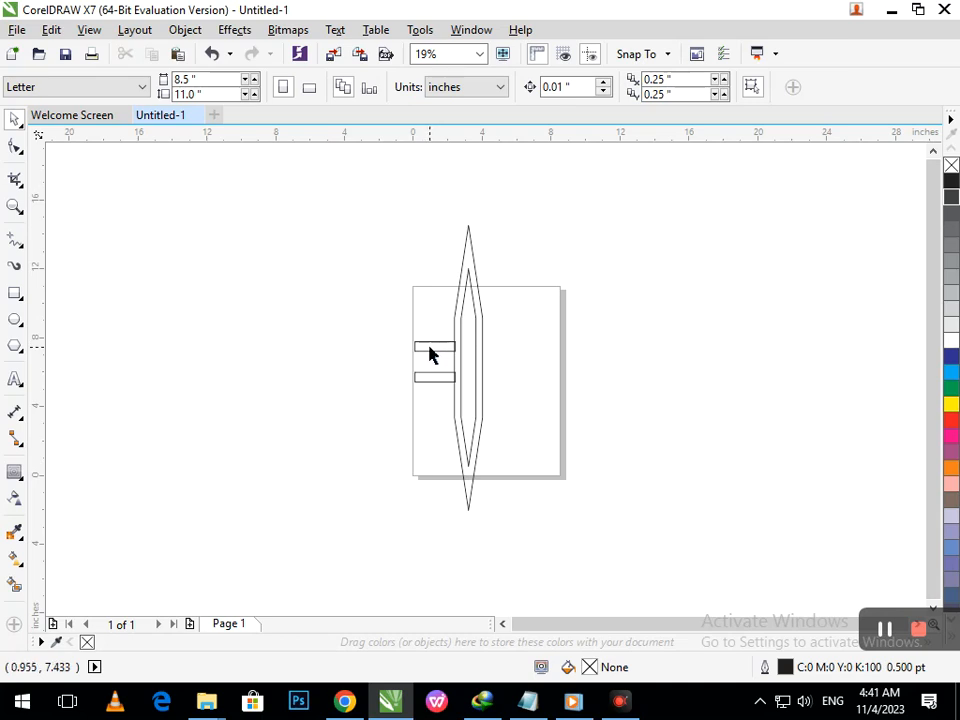
left_click(15, 319)
left_click(497, 371)
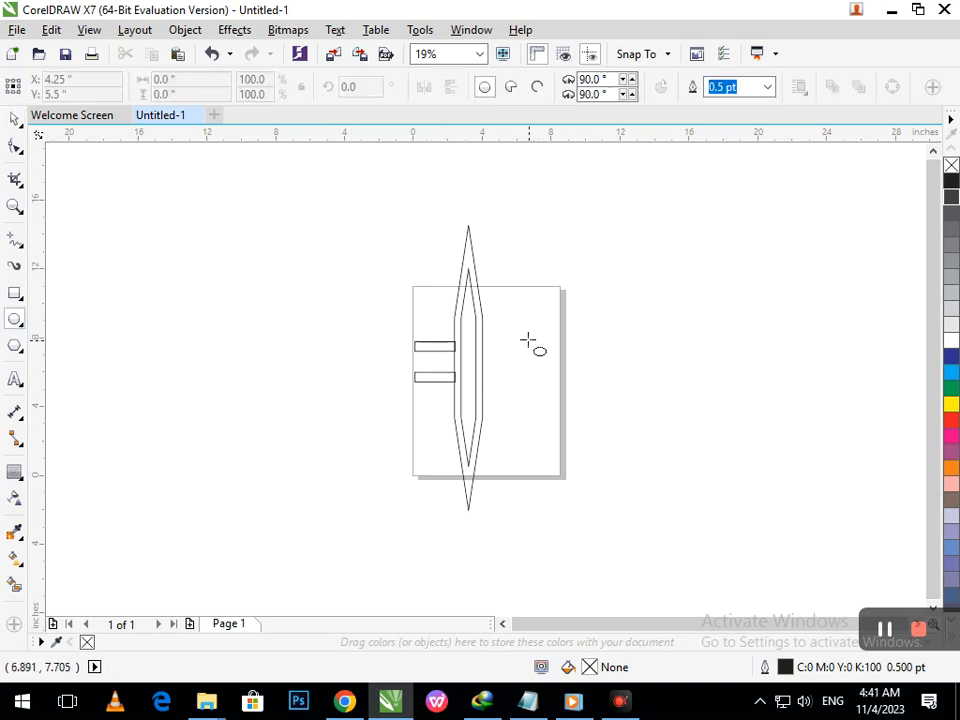
left_click_drag(508, 328, 600, 377)
key("ctrl+z")
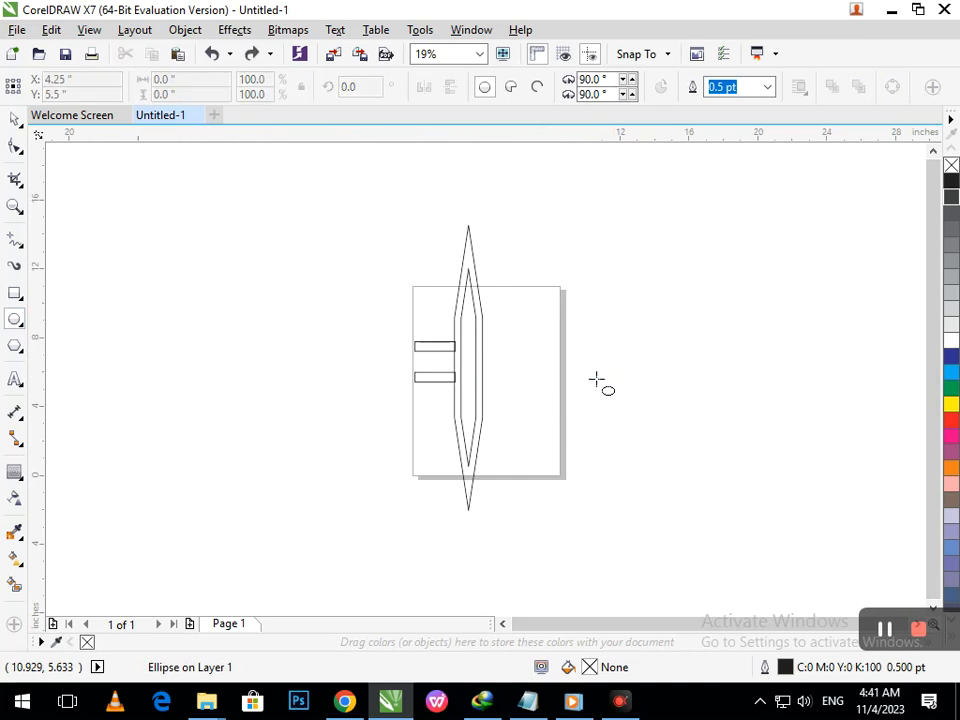
Draw a rectangle of about 13.886 by 10.401 in in the empty area left of the page
left_click(21, 300)
right_click(23, 305)
left_click(22, 300)
left_click(131, 261)
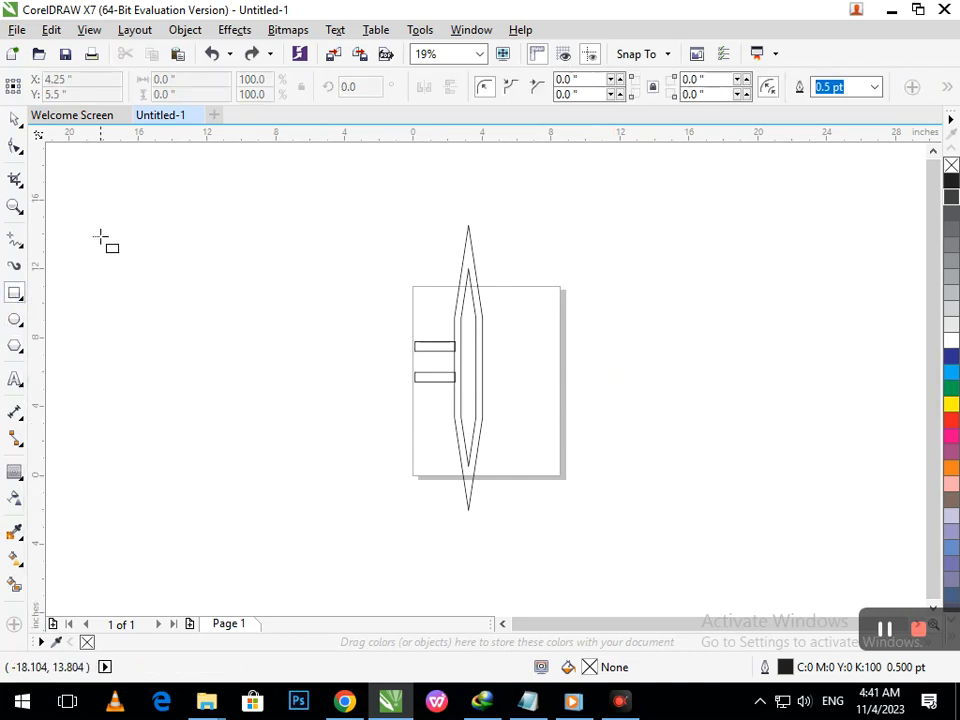
left_click_drag(100, 237, 340, 415)
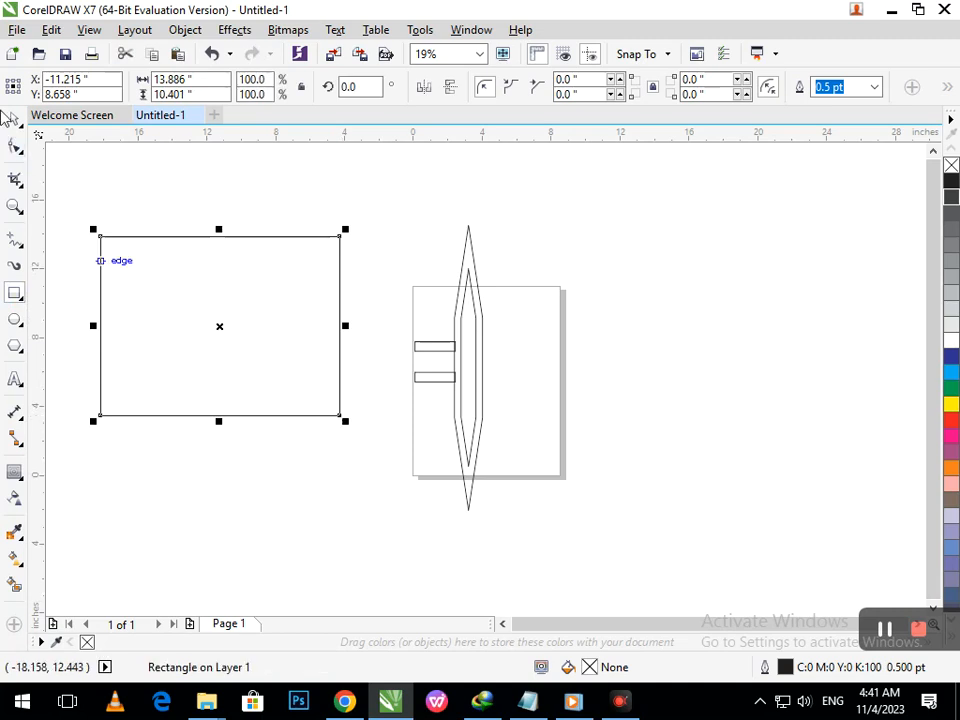
Round only the large rectangle's two left corners fully with the Shape tool, forming a semicircular end
left_click(15, 146)
left_click_drag(340, 238, 316, 250)
key("ctrl+z")
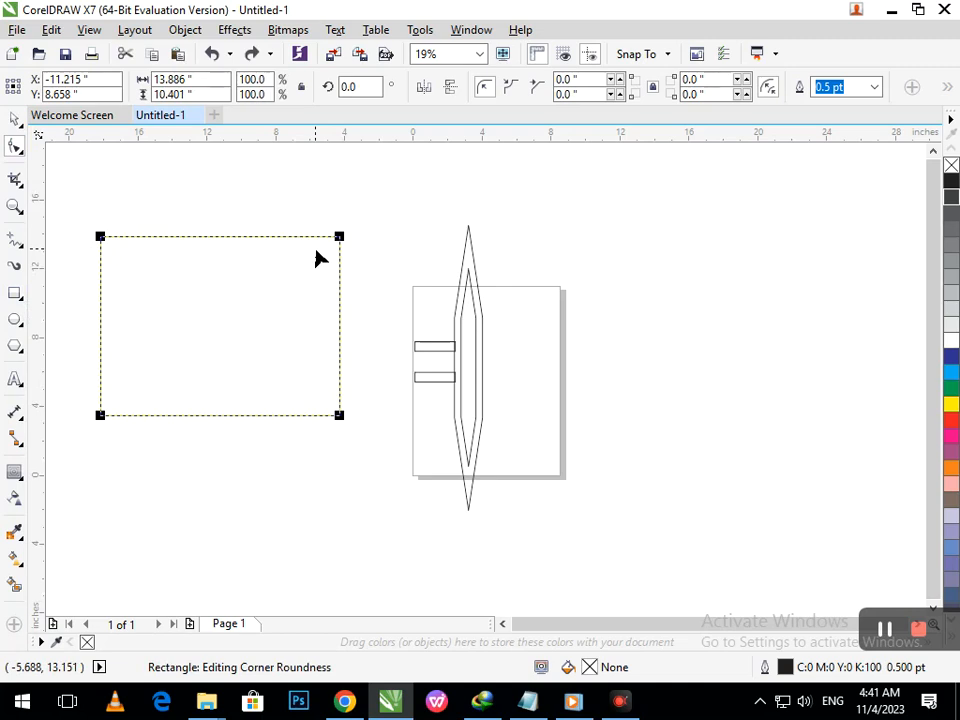
left_click_drag(100, 240, 125, 324)
left_click_drag(101, 414, 221, 407)
Mirror and shrink the rounded rectangle to about 2.545 by 1.906 in, placing its flat side against the outer hexagon's right edge
key("space")
left_click_drag(93, 325, 497, 343)
left_click_drag(476, 420, 484, 350)
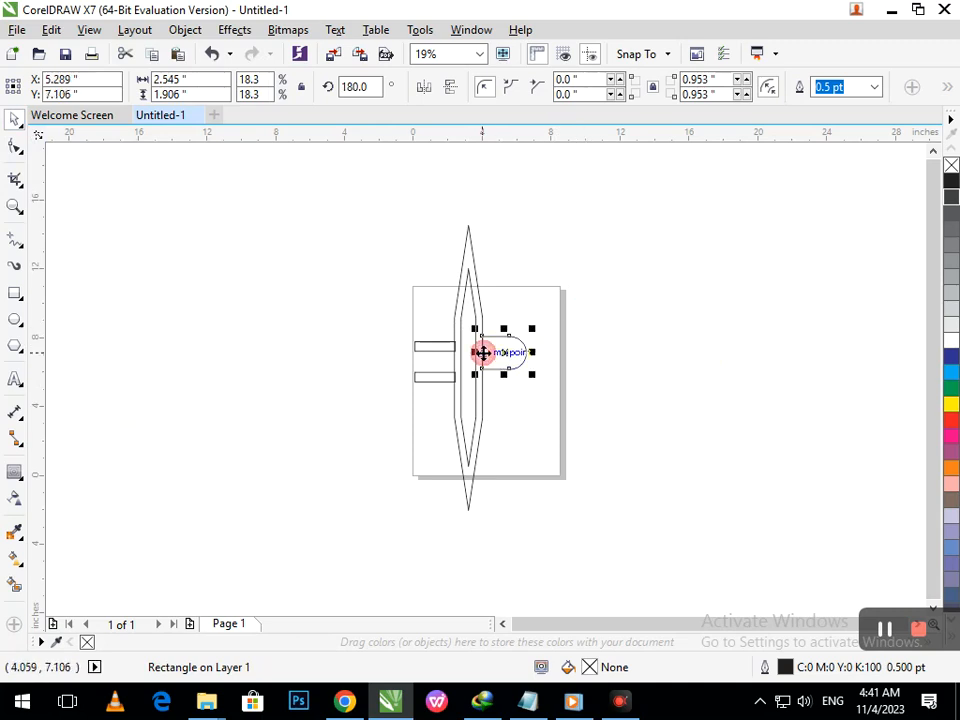
left_click(523, 407)
Move the D-shaped rectangle slightly down and left so its flat side just overlaps the outer hexagon's right edge
scroll(386, 256, "up", 3)
left_click(653, 461)
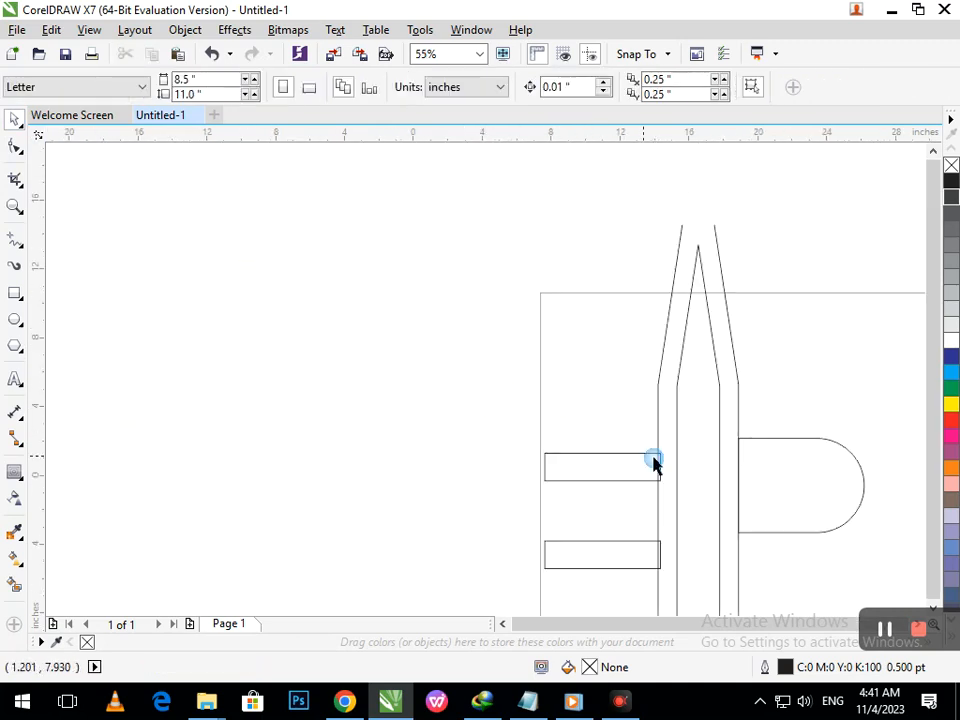
scroll(620, 441, "down", 1)
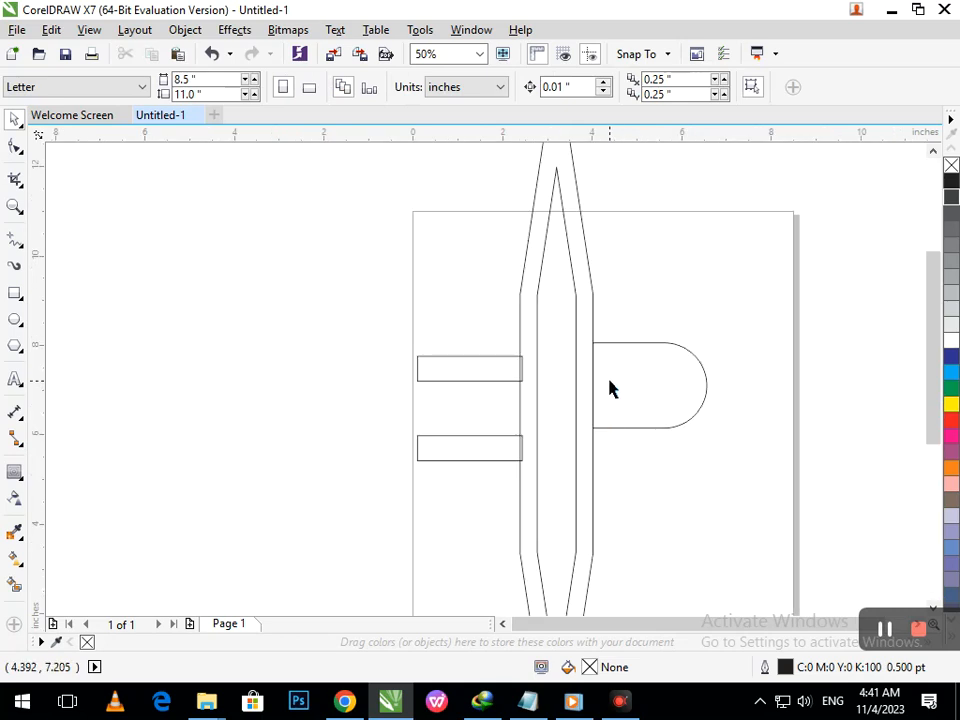
left_click_drag(613, 349, 619, 366)
left_click(658, 511)
Add a one-step outside contour with an offset of about 0.337 in to the D-shaped rectangle
left_click(621, 442)
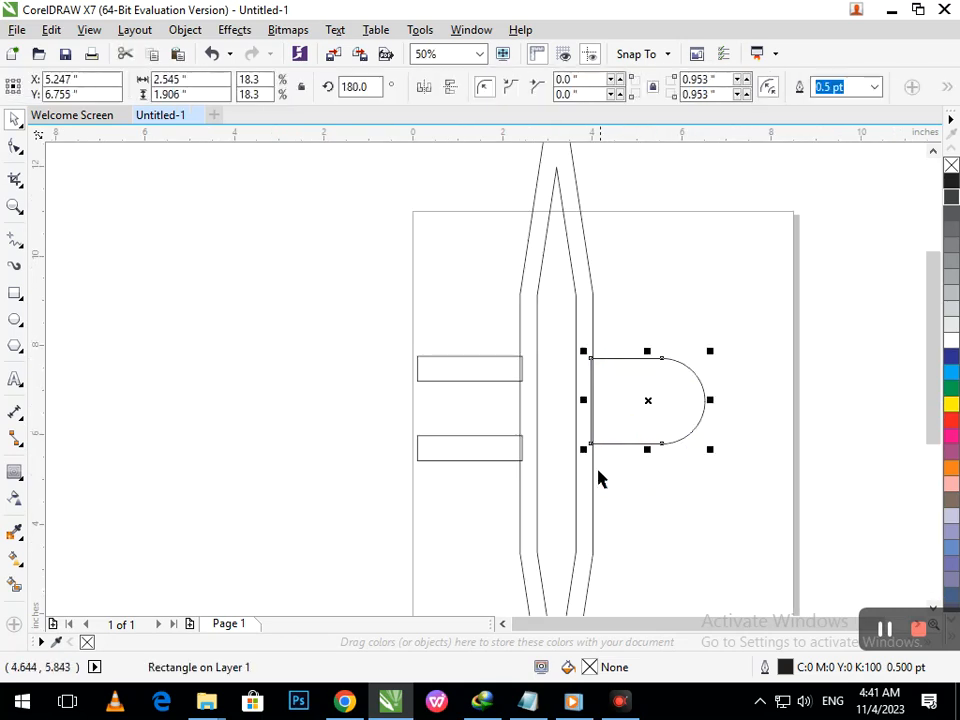
left_click(14, 476)
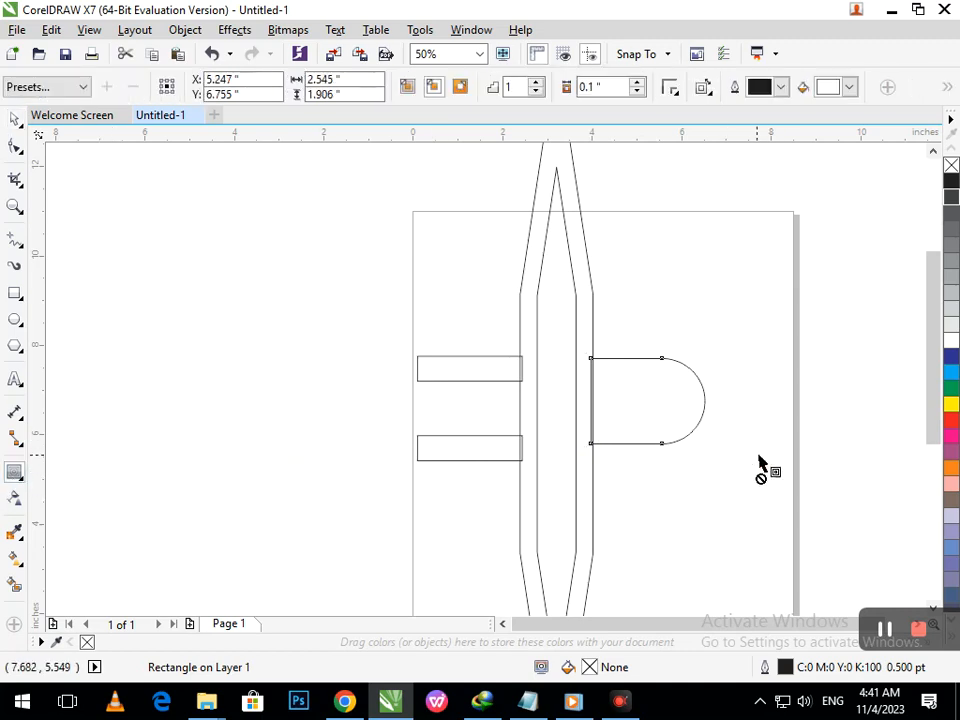
left_click_drag(660, 449, 668, 465)
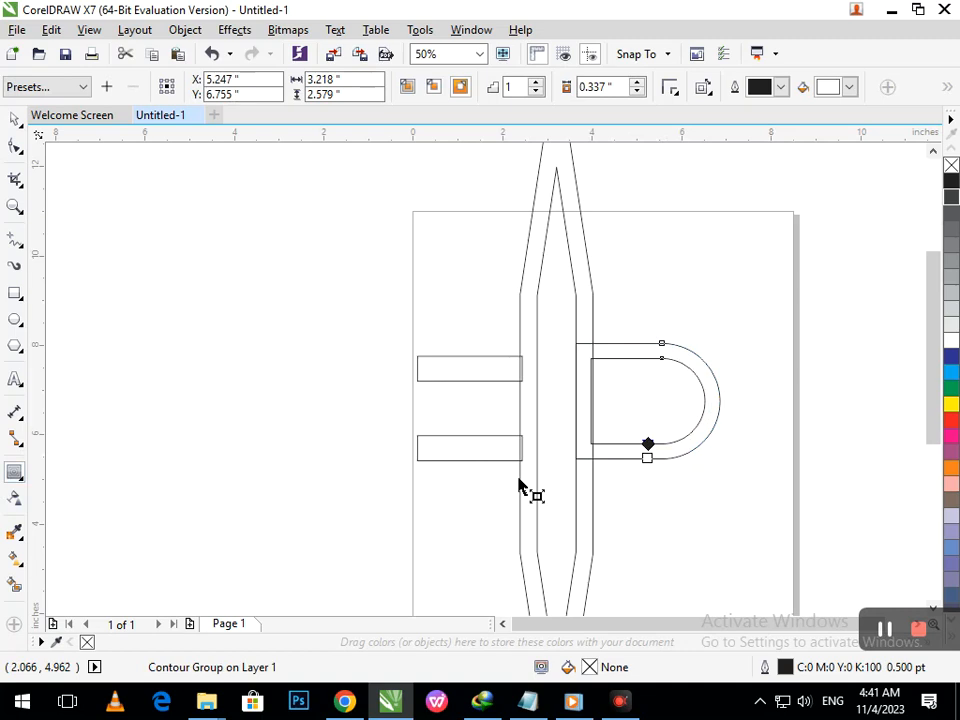
mouse_move(648, 459)
left_mouse_down()
mouse_move(664, 482)
mouse_move(653, 463)
mouse_move(647, 471)
left_mouse_up()
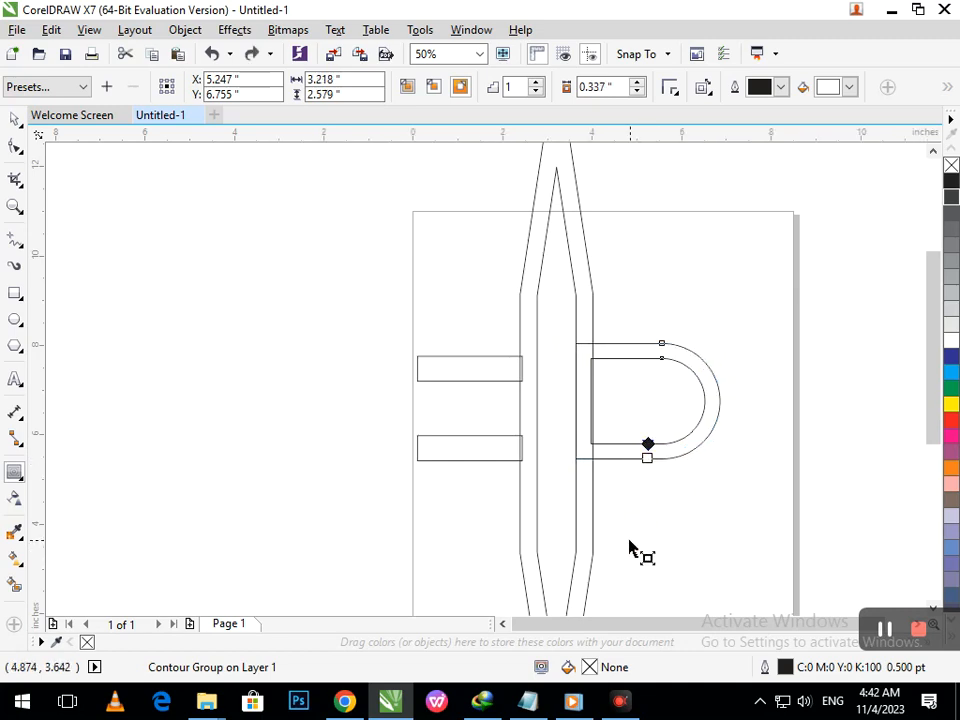
Nudge the contoured D shape down to a centre height of about 6.535 in
left_click(12, 118)
left_click_drag(818, 540, 568, 333)
key("Down")
key("Down")
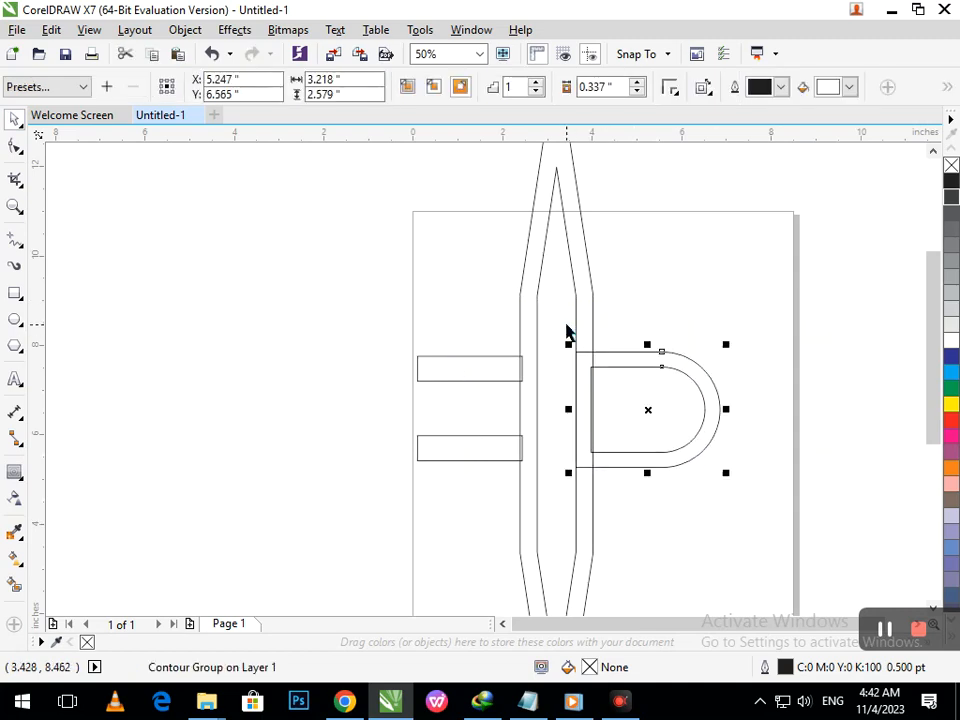
key("ctrl+Down")
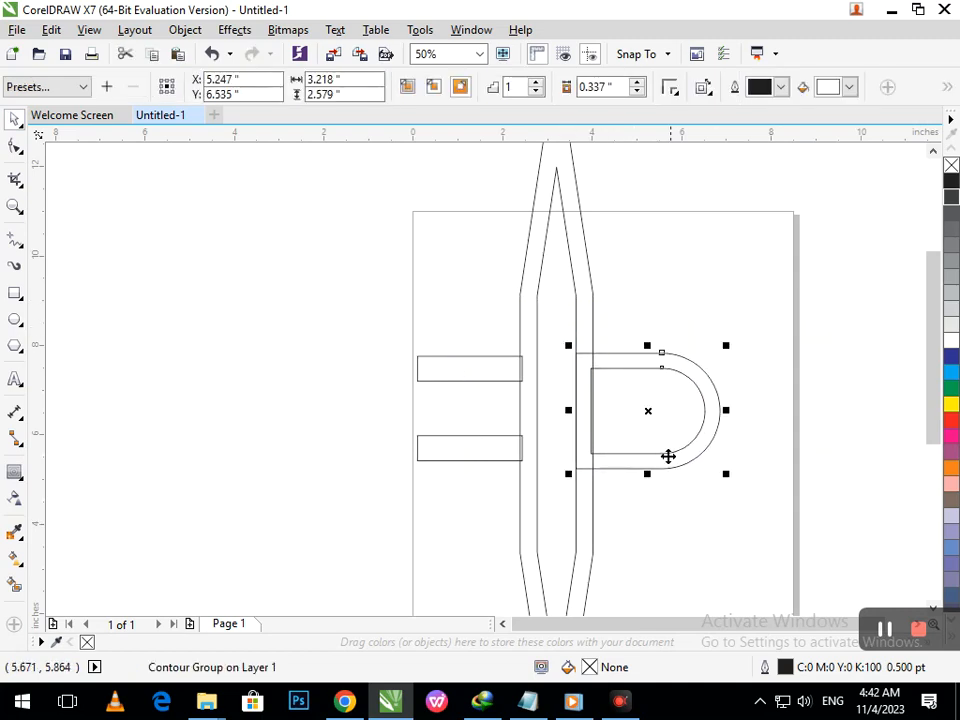
Place a horizontal guideline along the lower small rectangle's bottom edge and reduce the contoured D shape's height to about 2.33 in
left_click_drag(680, 132, 726, 462)
left_click(648, 466)
left_click_drag(647, 462, 651, 466)
left_click(722, 470)
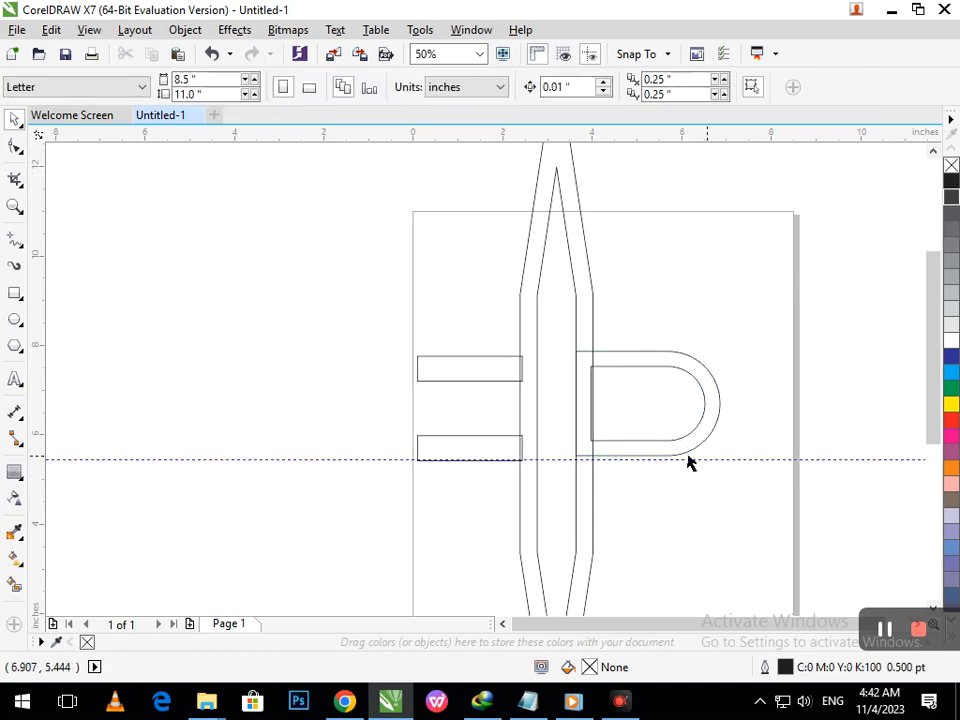
Stretch the contoured D shape's bottom edge down to the guideline, about 2.393 in high, and delete the guideline
left_click(653, 454)
scroll(675, 478, "up", 4)
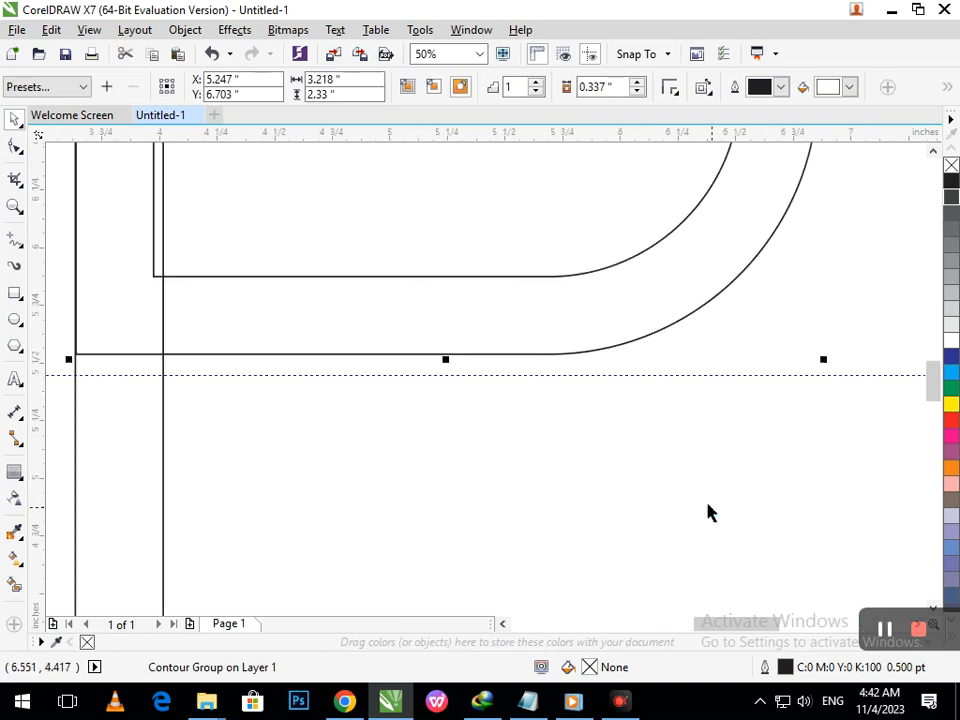
left_click_drag(445, 357, 446, 375)
left_click(455, 380)
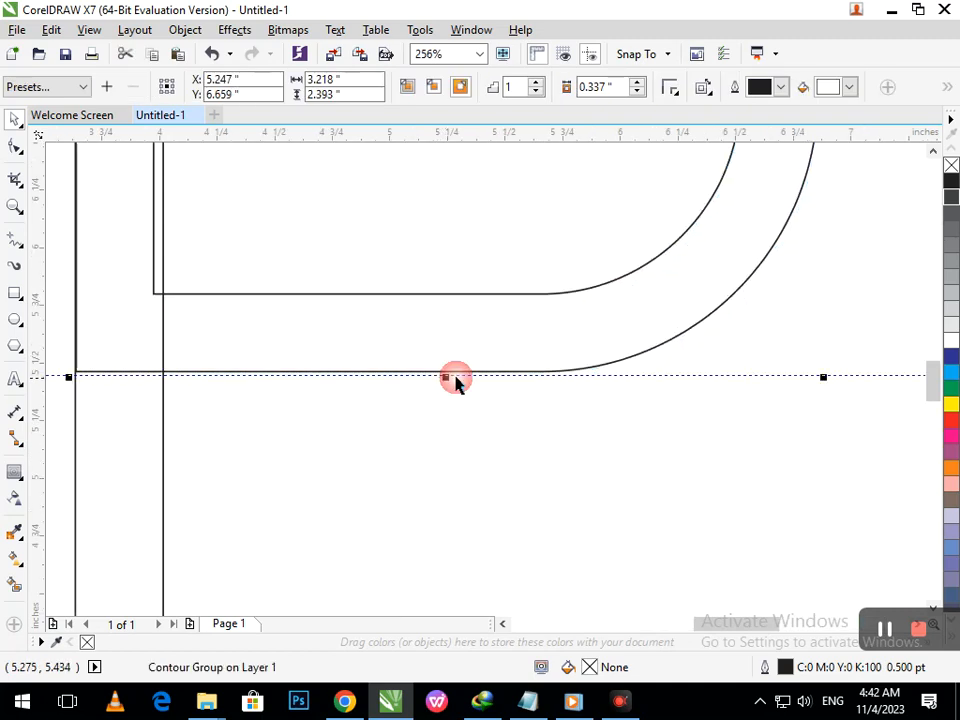
scroll(690, 475, "down", 4)
left_click(765, 456)
key("Delete")
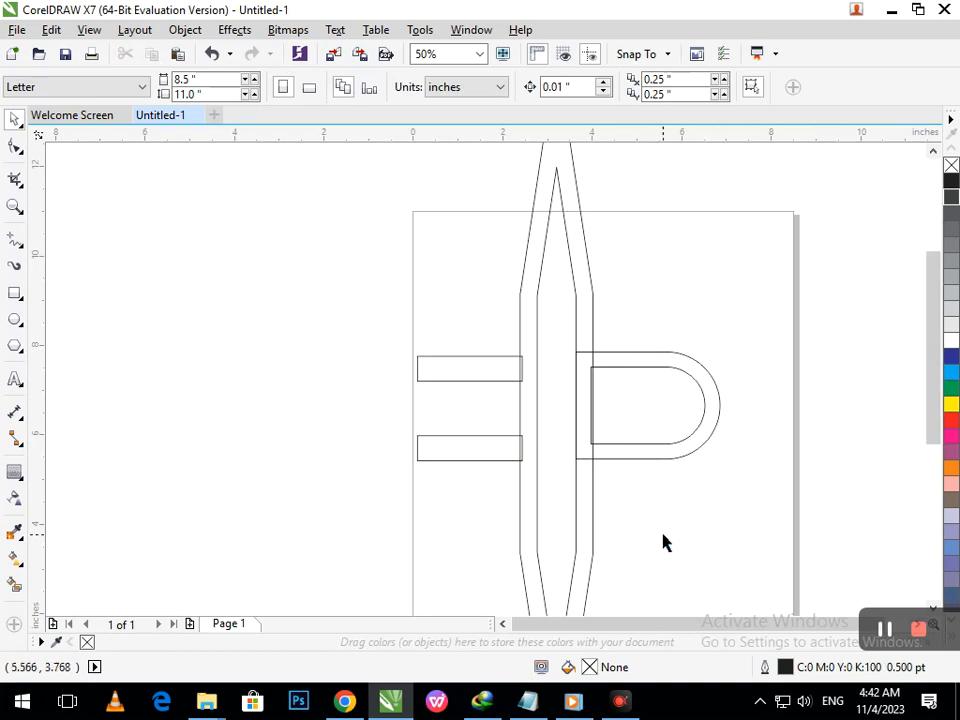
Draw a nearly vertical 2-point line about 3.76 in long from the inner hexagon's bottom tip down past the outer tip
scroll(656, 529, "down", 3)
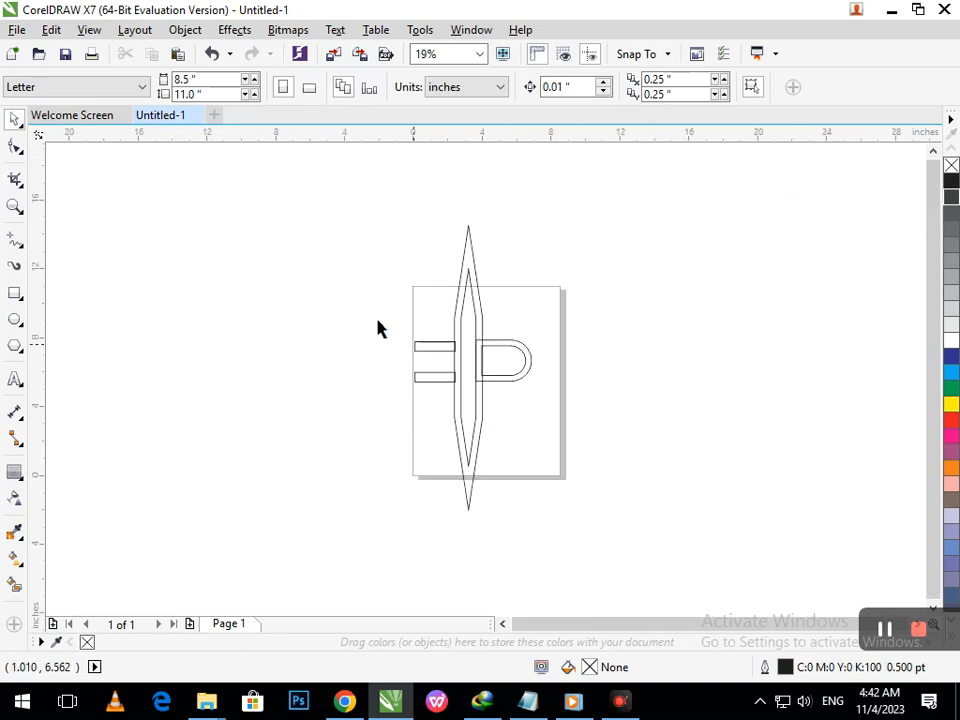
scroll(541, 416, "up", 2)
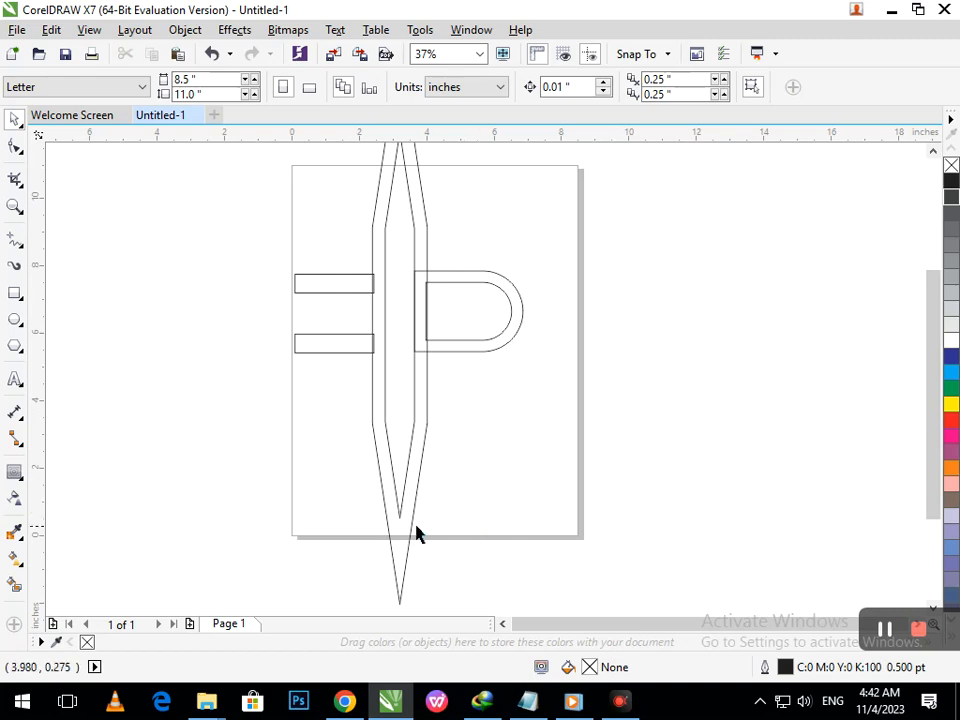
left_click(21, 250)
left_click(80, 257)
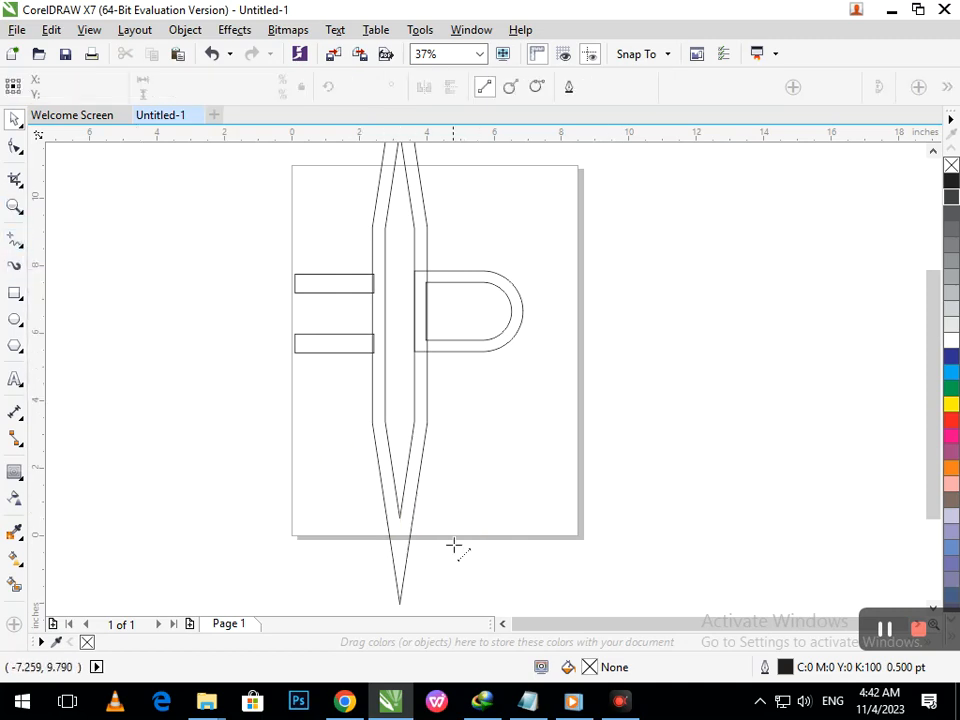
mouse_move(401, 574)
left_mouse_down()
mouse_move(396, 628)
mouse_move(400, 576)
left_mouse_up()
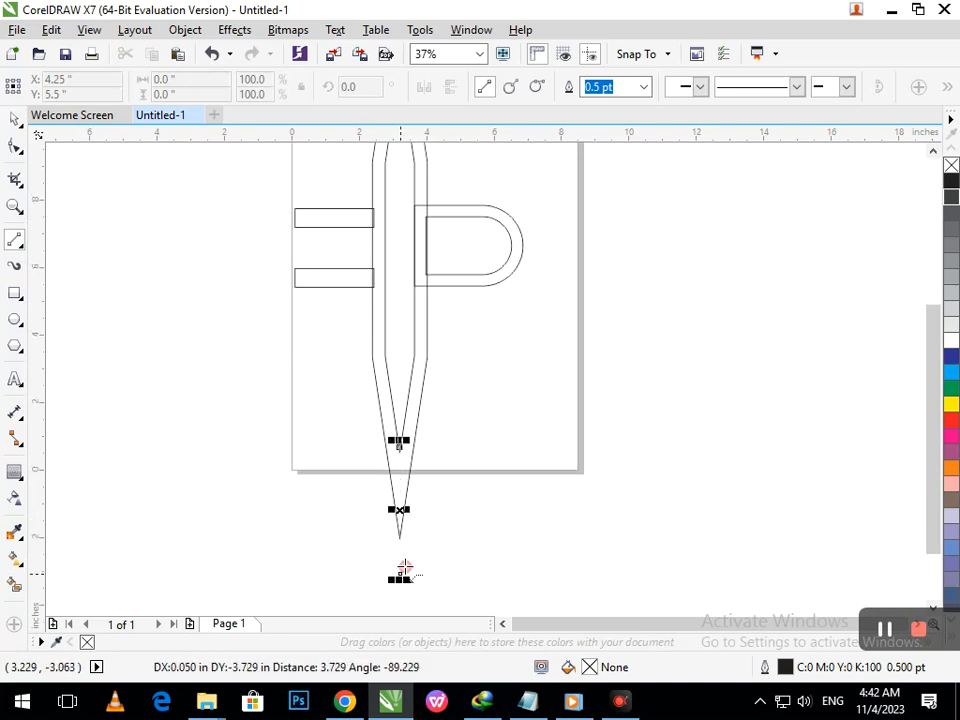
left_click_drag(368, 313, 434, 587)
scroll(578, 383, "up", 5)
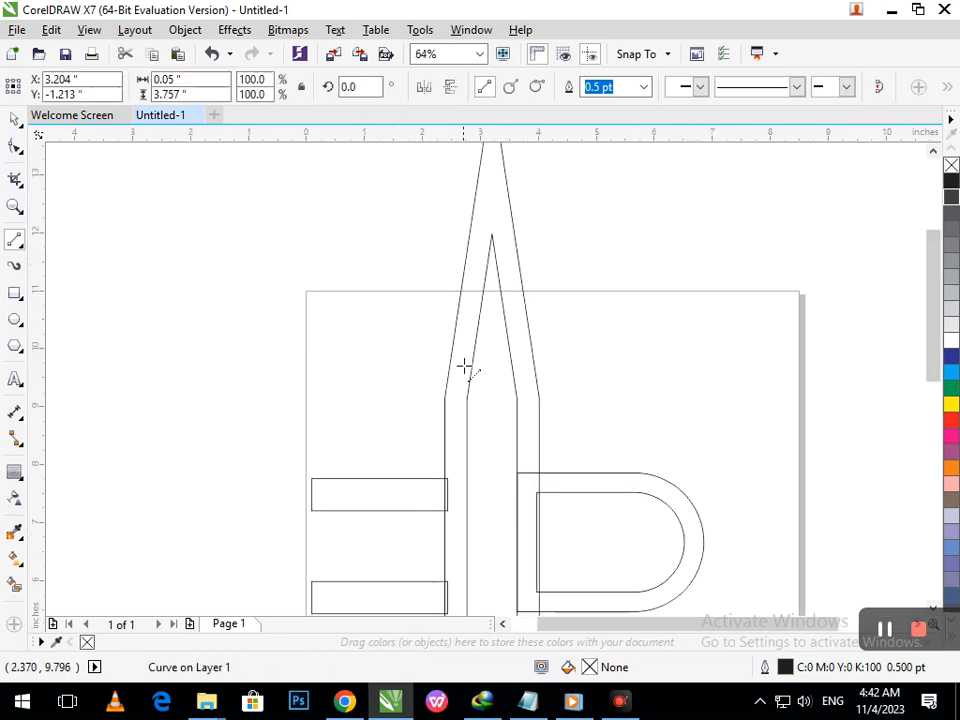
Draw a horizontal 2-point line across the upper hexagon just above its shoulders and place a copy slightly below it
left_click_drag(460, 371, 574, 371)
left_click(18, 120)
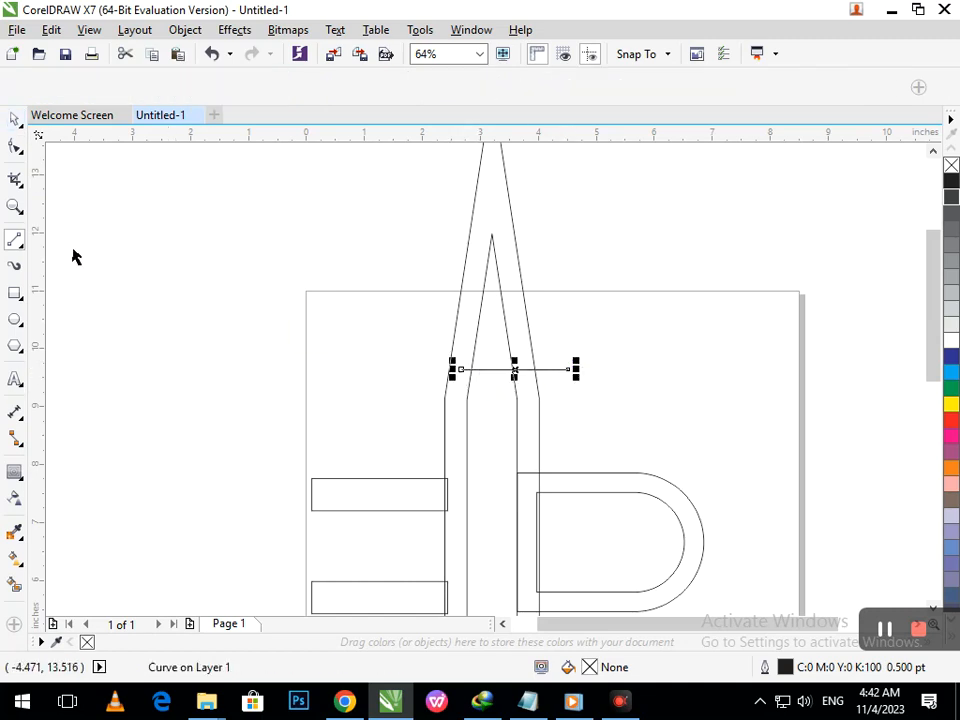
left_click(555, 384)
left_click_drag(552, 370, 540, 387)
right_click(540, 387)
left_click(140, 376)
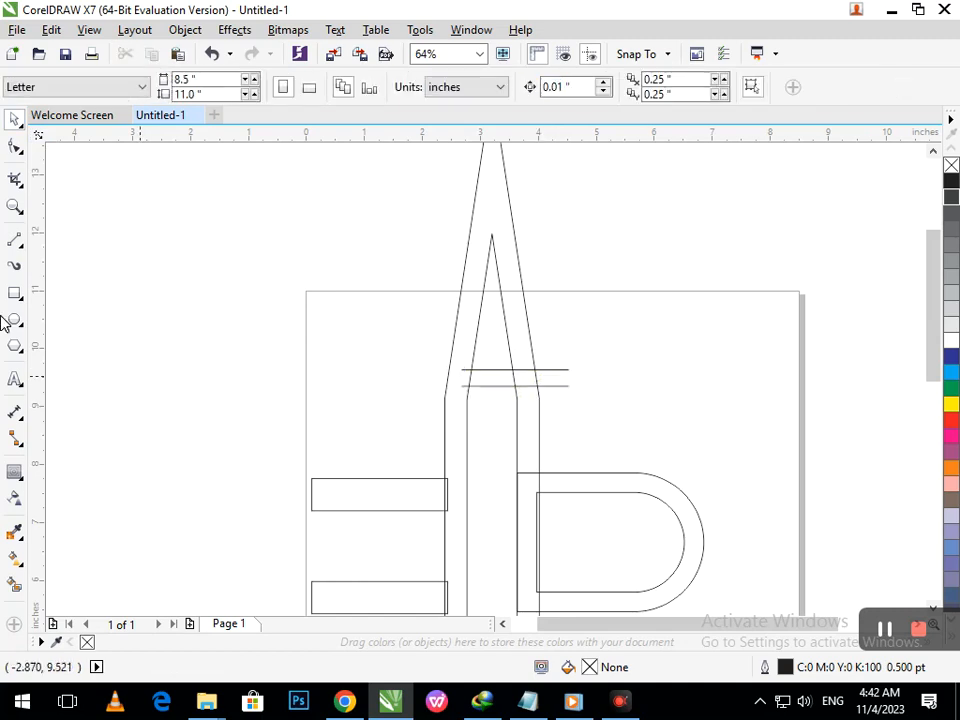
Remove the ends of both horizontal lines that overhang the hexagon's right outer edge with Virtual Segment Delete
left_click(18, 180)
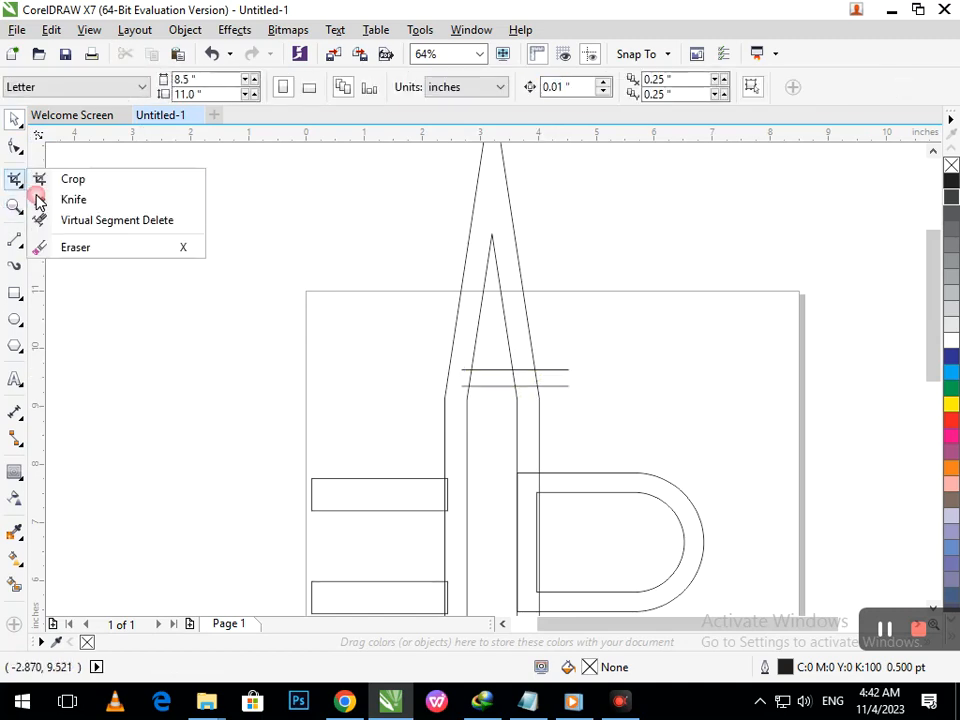
left_click(70, 220)
left_click_drag(572, 358, 568, 405)
Try to delete the inner hexagon's side segment between the two horizontal lines and undo the deletion
key("F2")
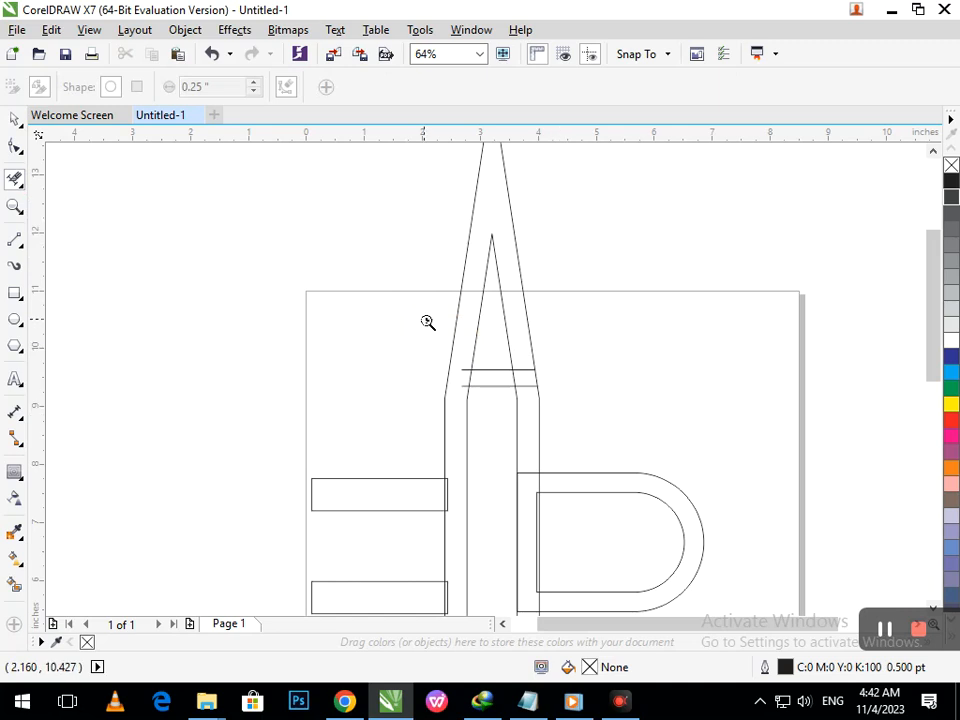
left_click_drag(427, 322, 628, 442)
left_click_drag(452, 351, 393, 356)
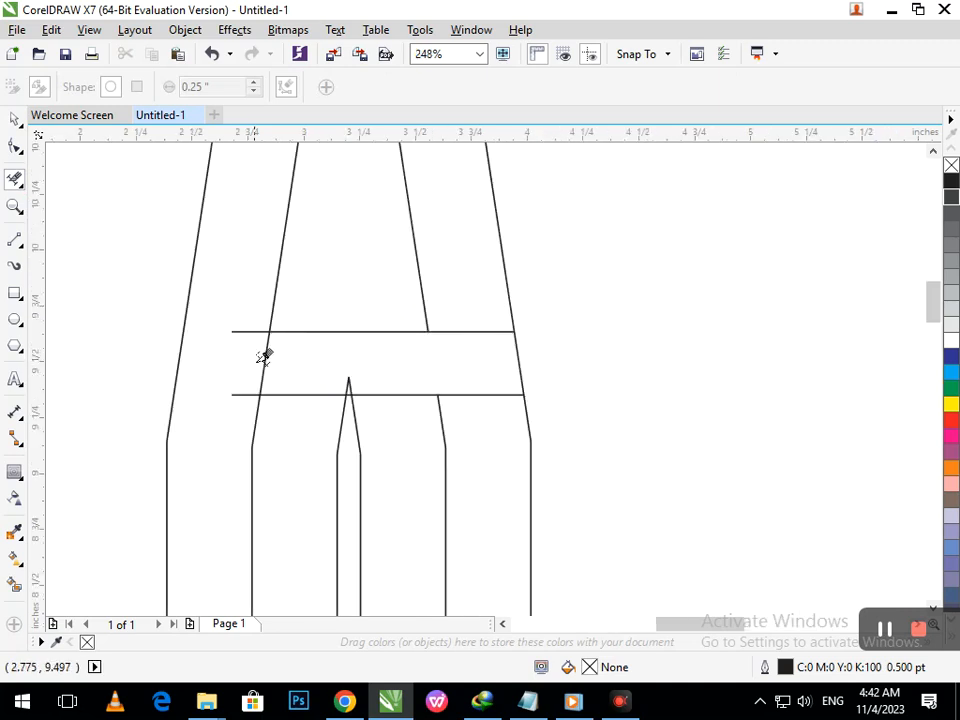
key("ctrl+z")
Break the hexagon's contour group apart into separate outlines
left_click(14, 118)
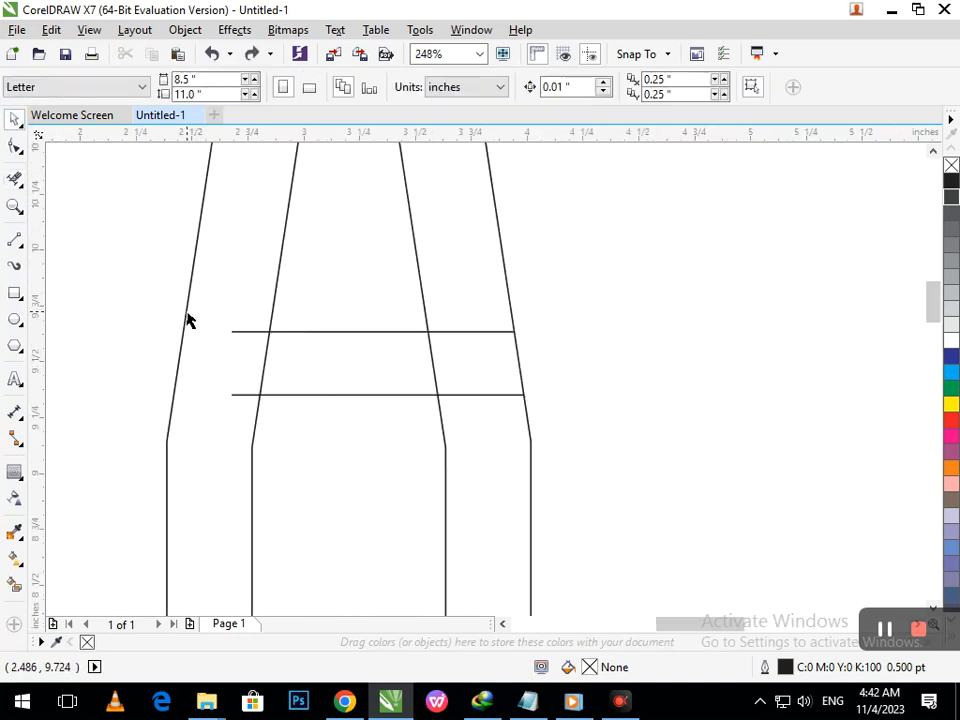
left_click(187, 311)
key("ctrl+k")
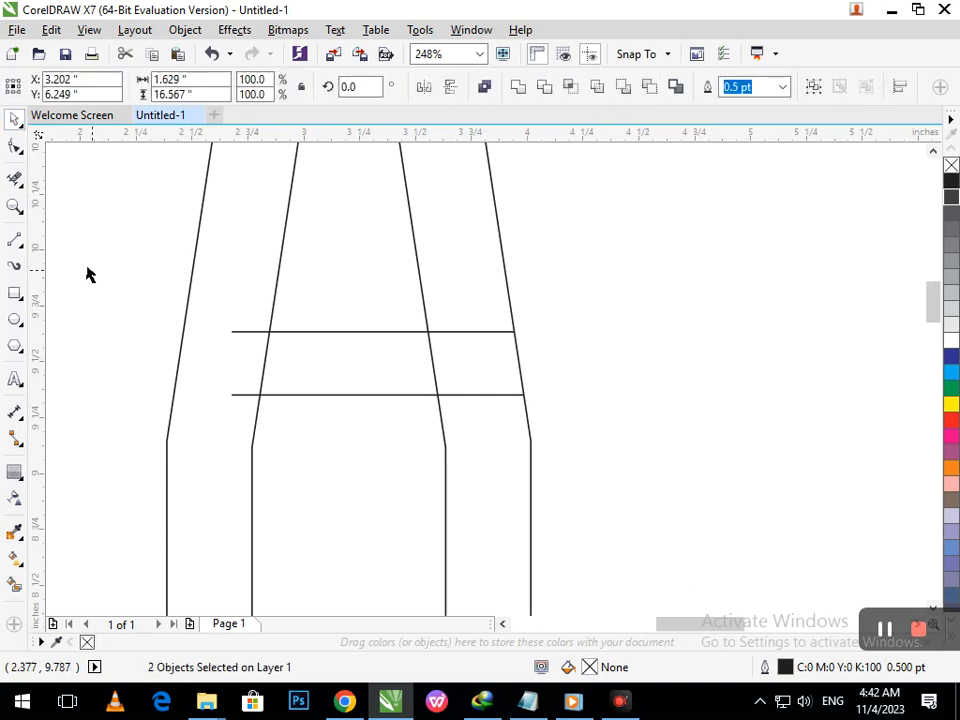
Delete the inner hexagon's side segments between the two horizontal lines and the line ends outside the inner hexagon
left_click(14, 178)
left_click(432, 362)
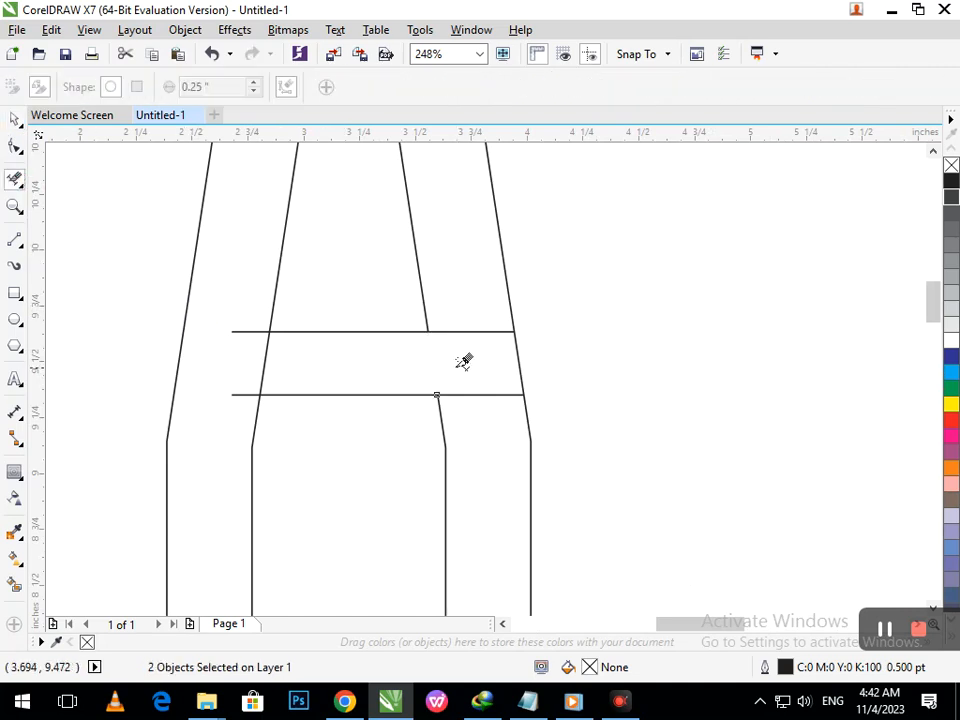
left_click_drag(466, 305, 466, 373)
left_click_drag(467, 374, 471, 443)
left_click_drag(282, 378, 239, 370)
Trim away the overlapping segments where both side bars meet the hexagon's left outer edge, so they join into one outline
scroll(380, 475, "down", 5)
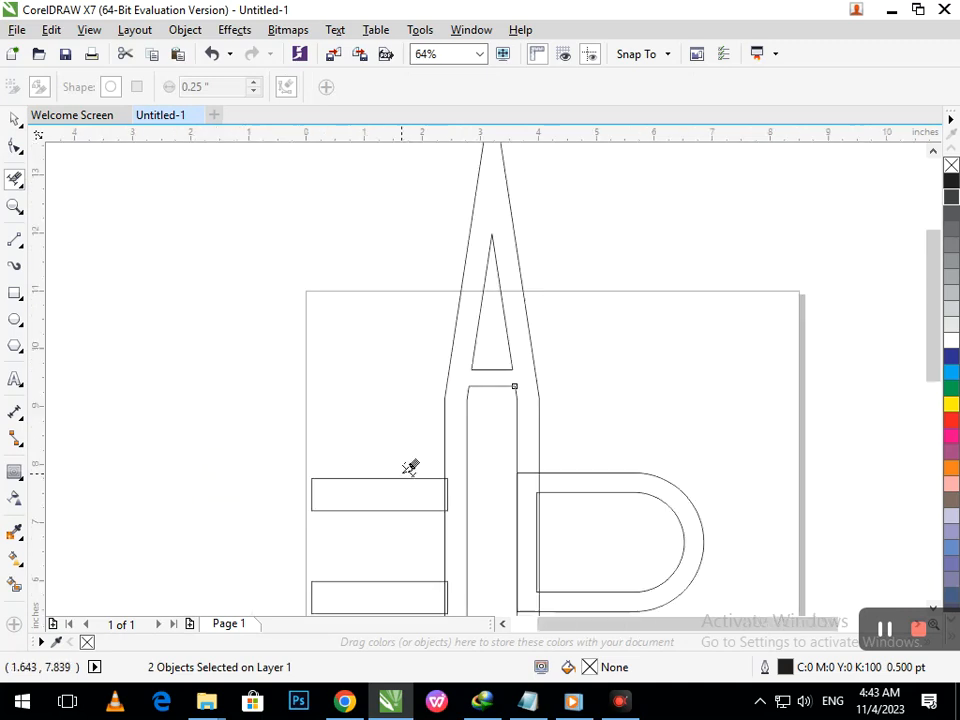
scroll(460, 508, "up", 5)
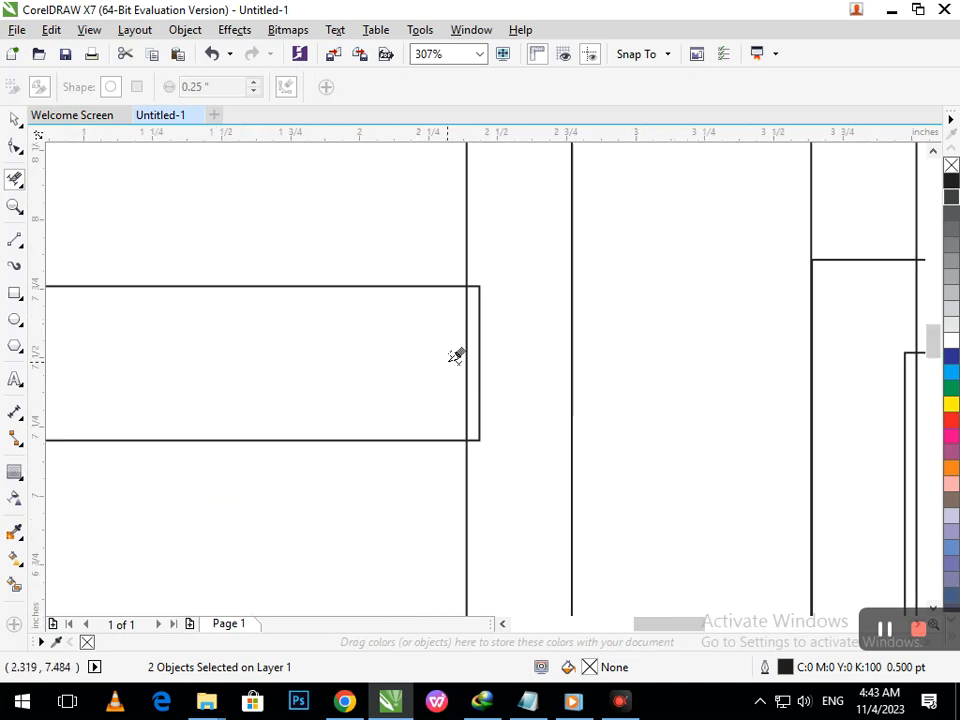
scroll(456, 357, "down", 5)
scroll(392, 483, "down", 4)
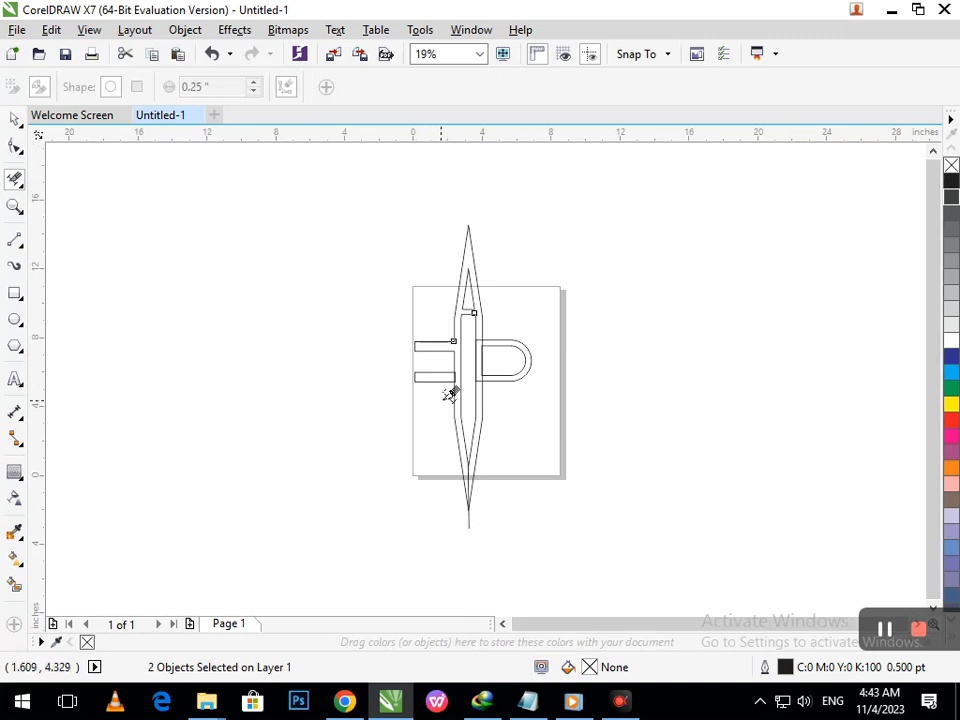
scroll(376, 328, "up", 4)
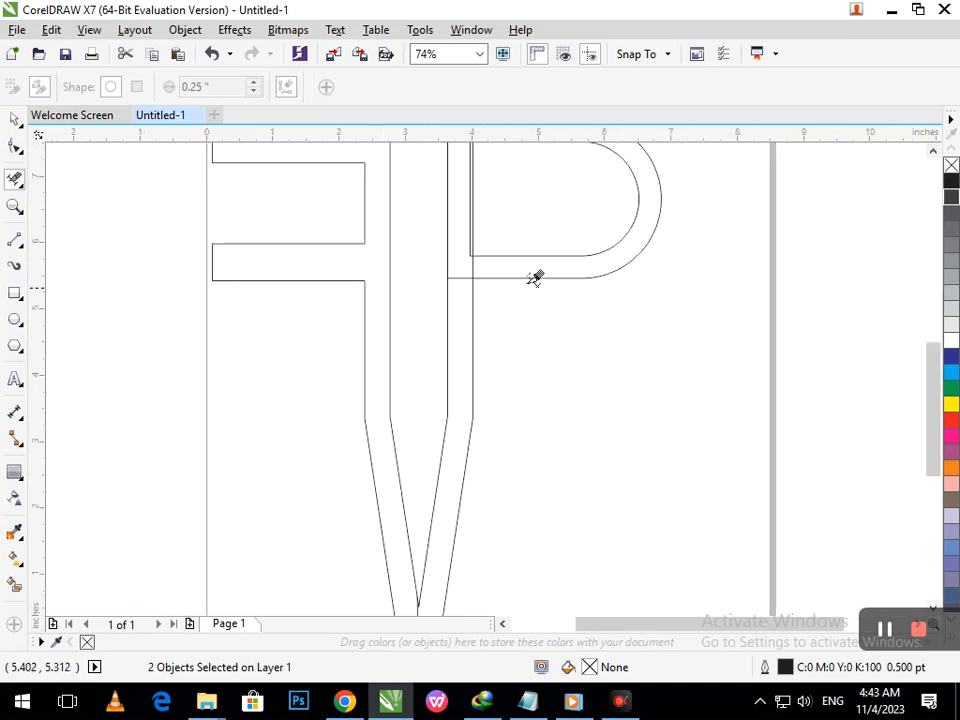
Delete the outer hexagon's edge segment crossing the D's lower band and break the contoured D shape apart
left_click(457, 261)
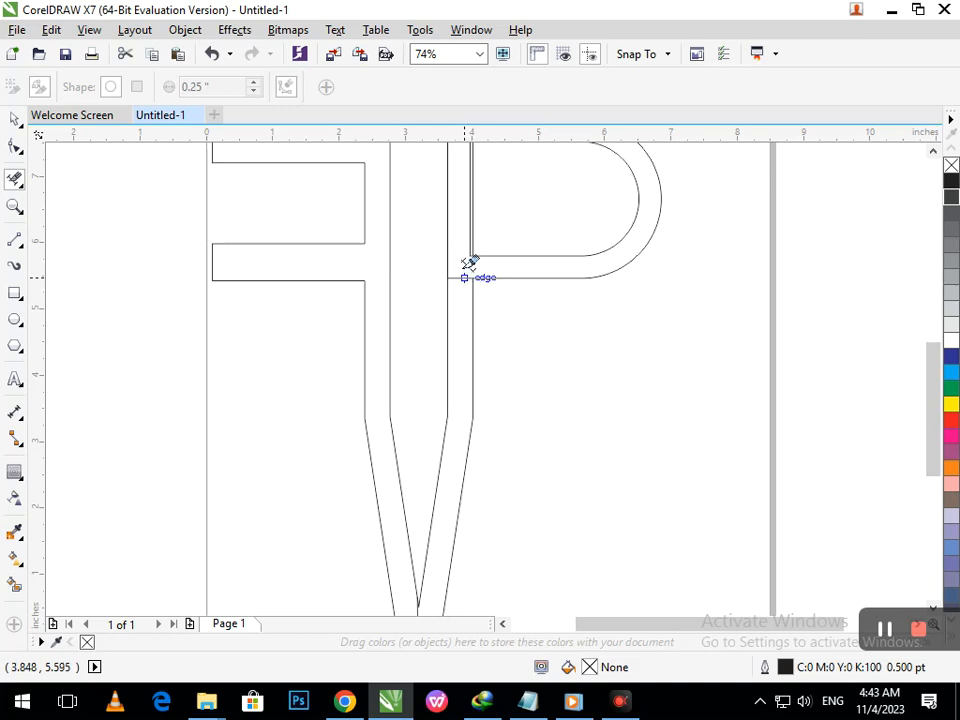
left_click(448, 268)
left_click(15, 119)
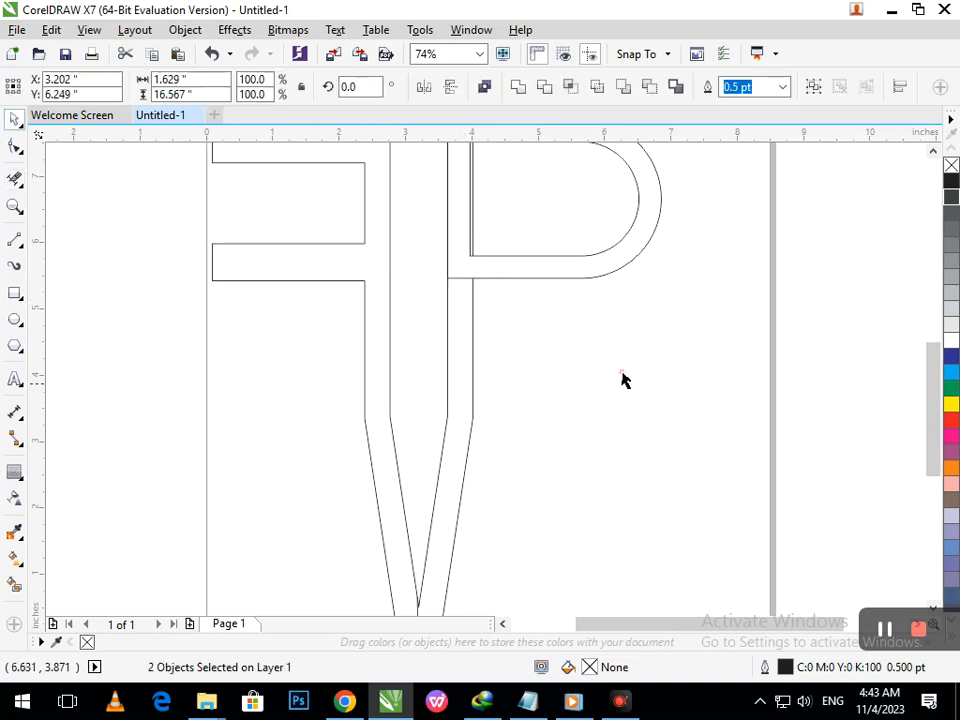
left_click(576, 276)
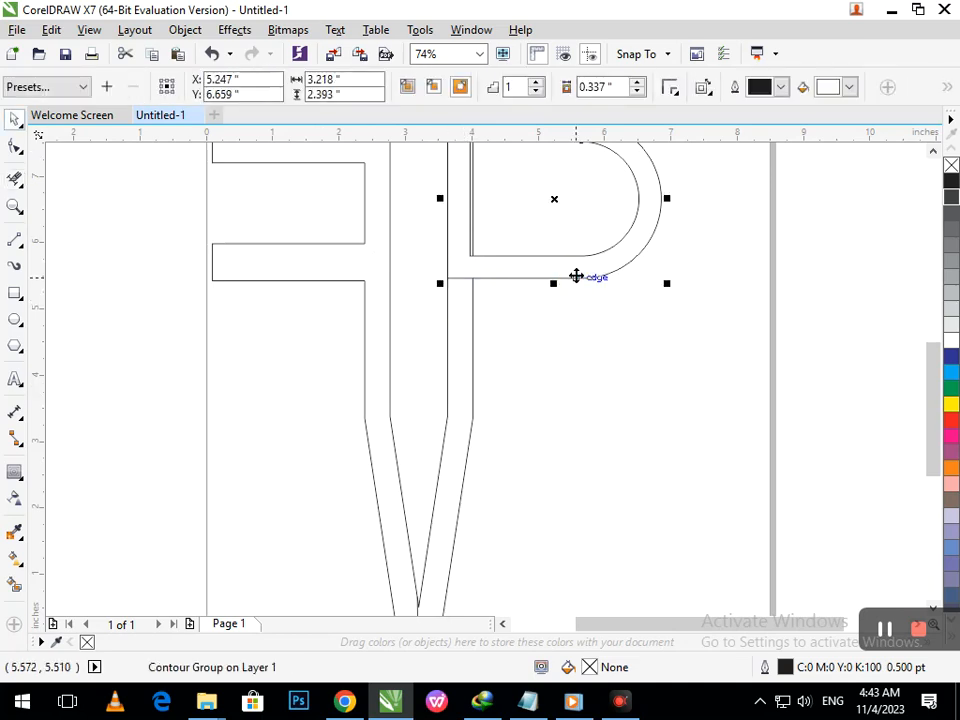
left_click(576, 276)
Trim the D shape's overlapping segments with Virtual Segment Delete so both D outlines end at the hexagon's right outer edge
left_click(15, 178)
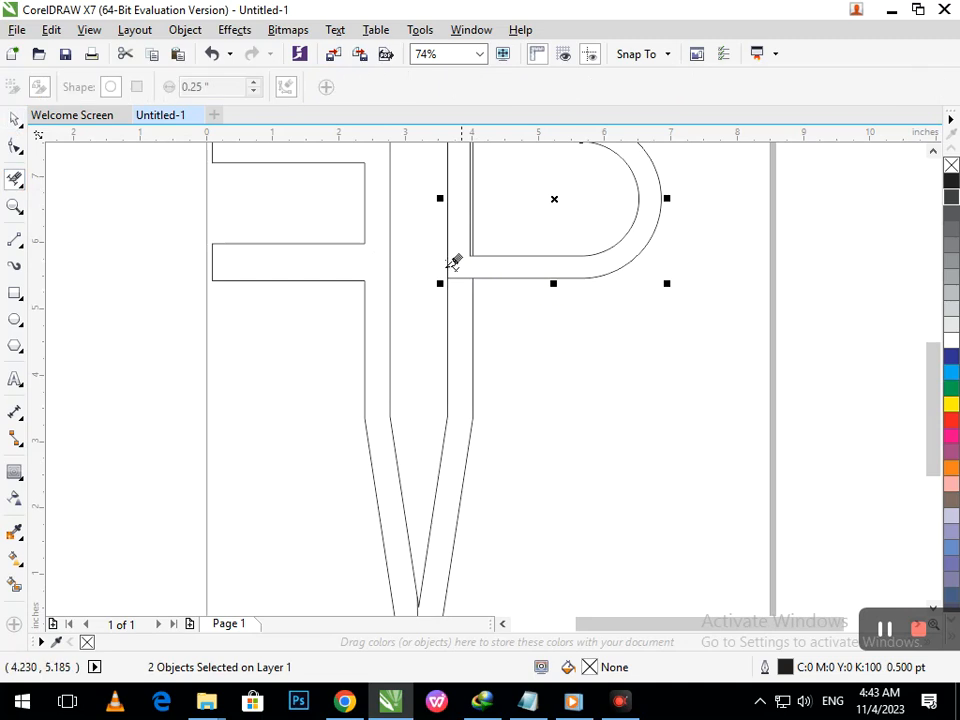
scroll(454, 262, "up", 5)
mouse_move(590, 395)
left_mouse_down()
mouse_move(583, 508)
mouse_move(671, 482)
left_mouse_up()
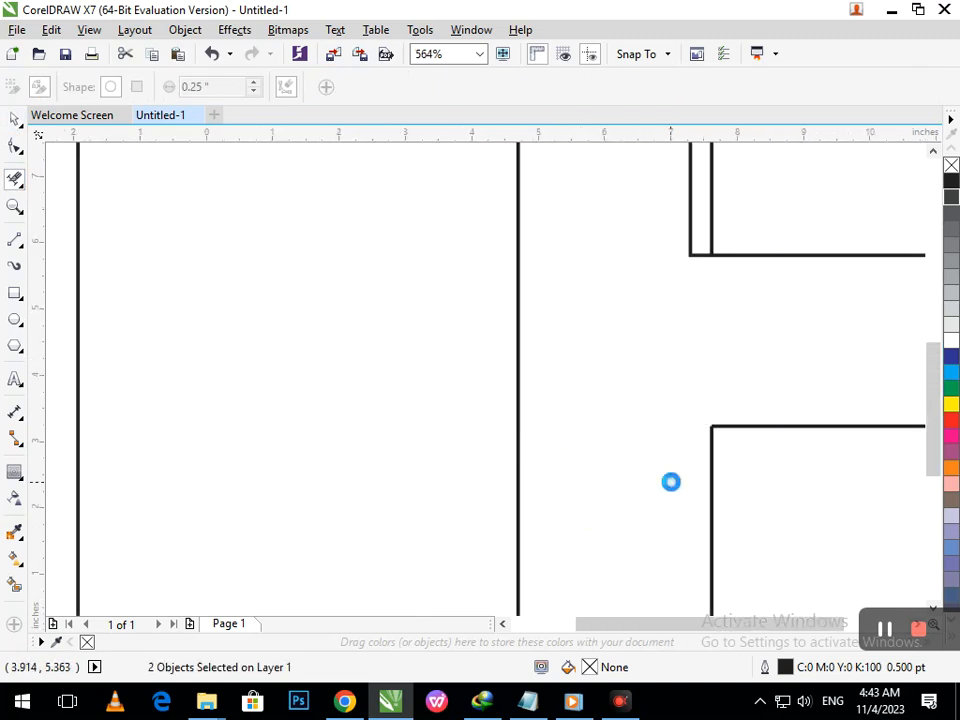
scroll(503, 272, "up", 1)
left_click_drag(450, 371, 418, 400)
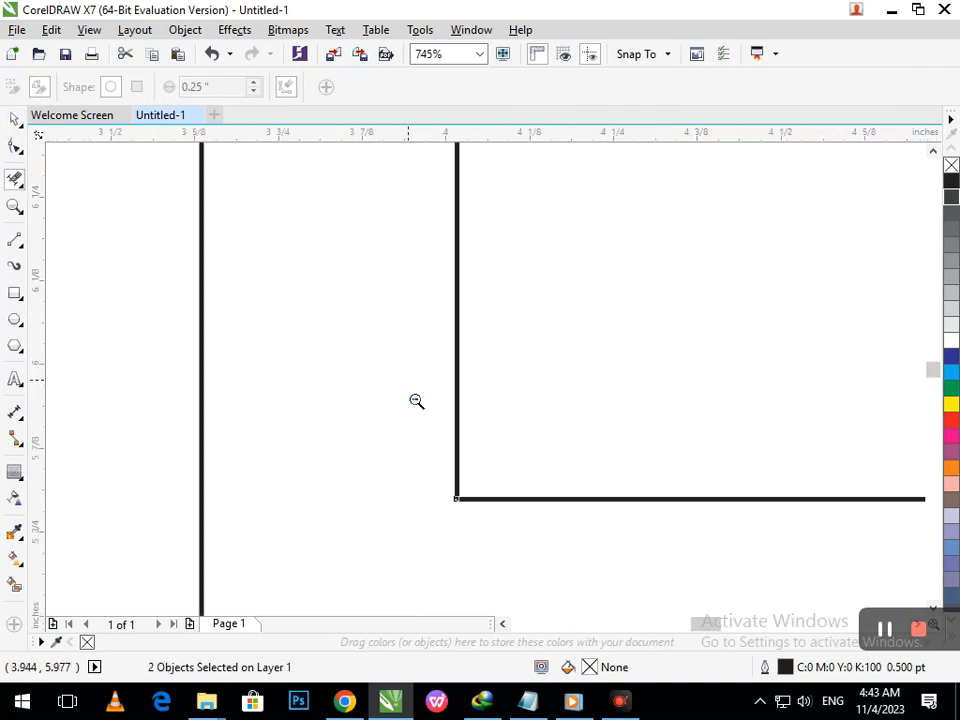
scroll(418, 400, "down", 6)
scroll(502, 466, "down", 5)
scroll(530, 393, "up", 4)
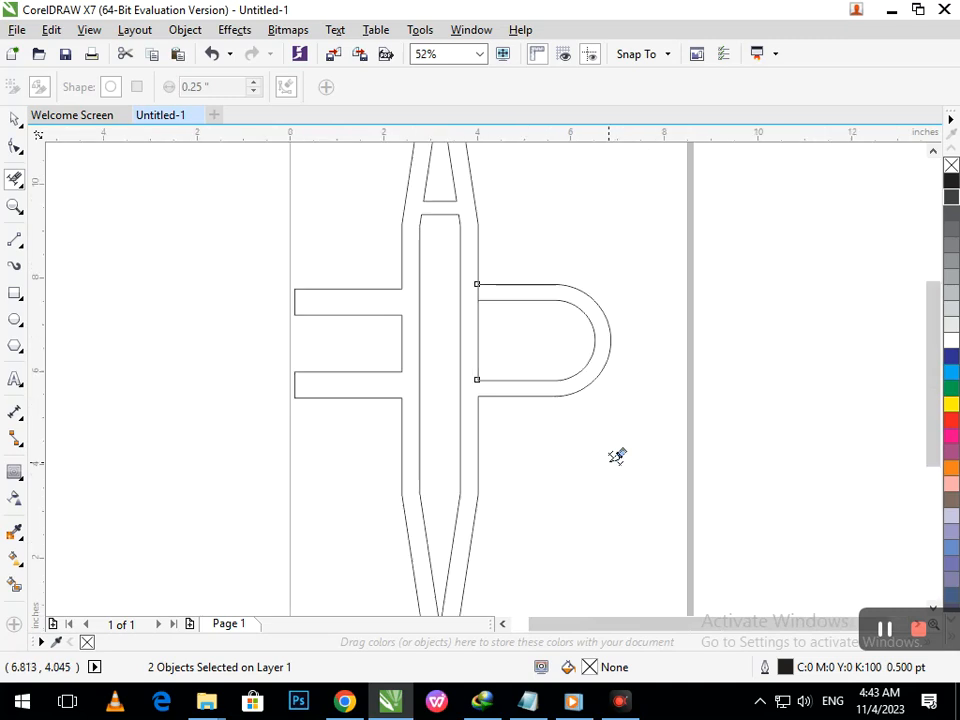
scroll(473, 313, "down", 3)
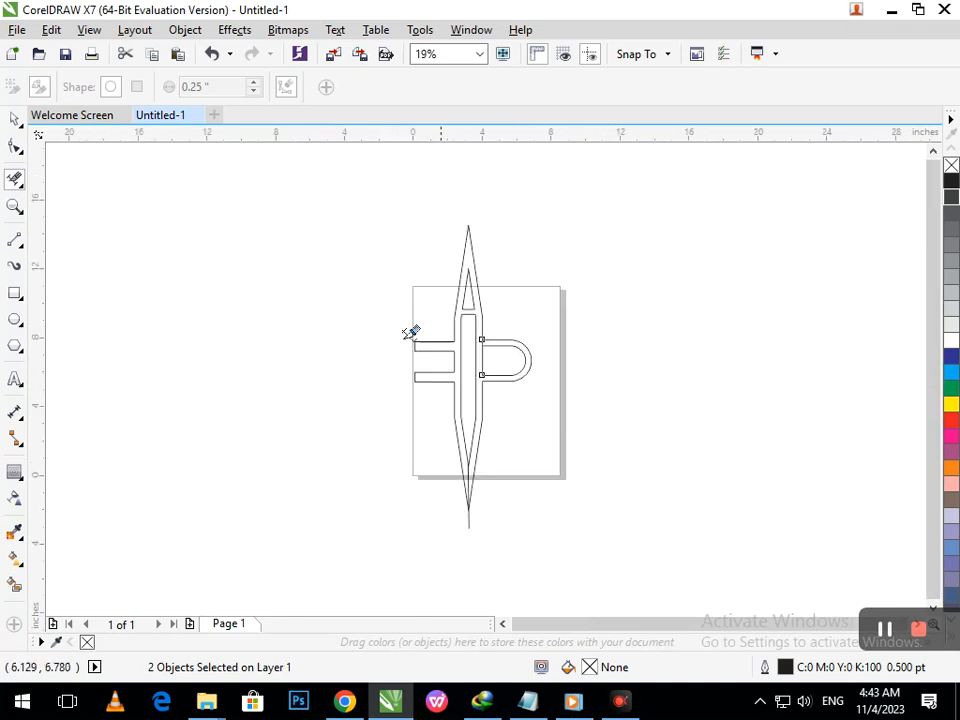
Smart-fill the joined band of hexagon, side bars and D with light green (C:20 M:0 Y:60 K:0) and a 0.5 pt outline
left_click(15, 119)
left_click(320, 234)
scroll(443, 325, "up", 1)
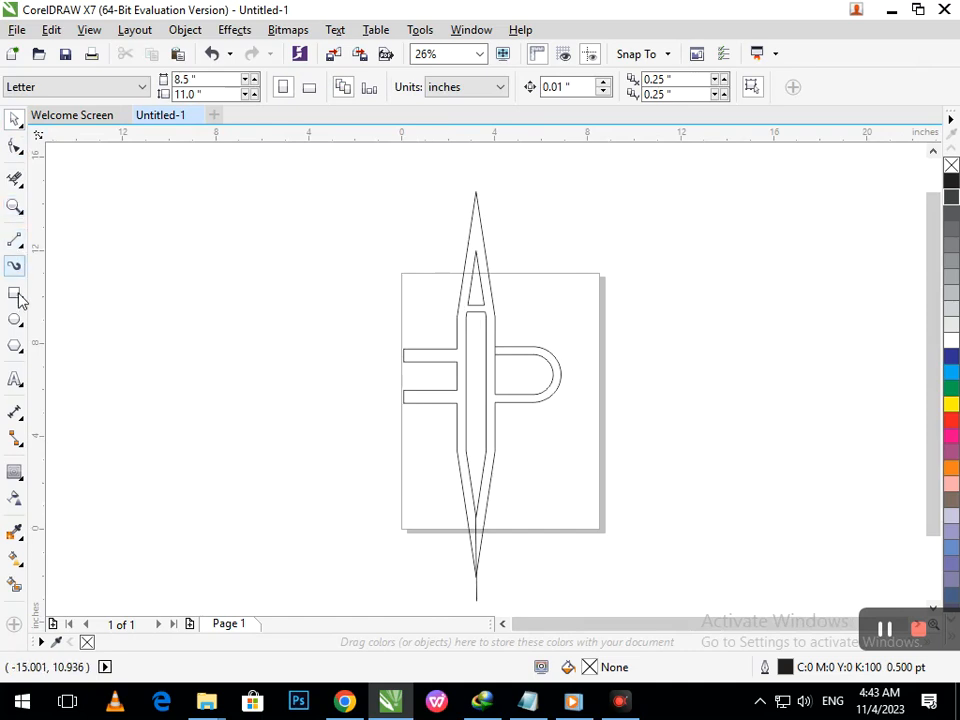
left_click(17, 589)
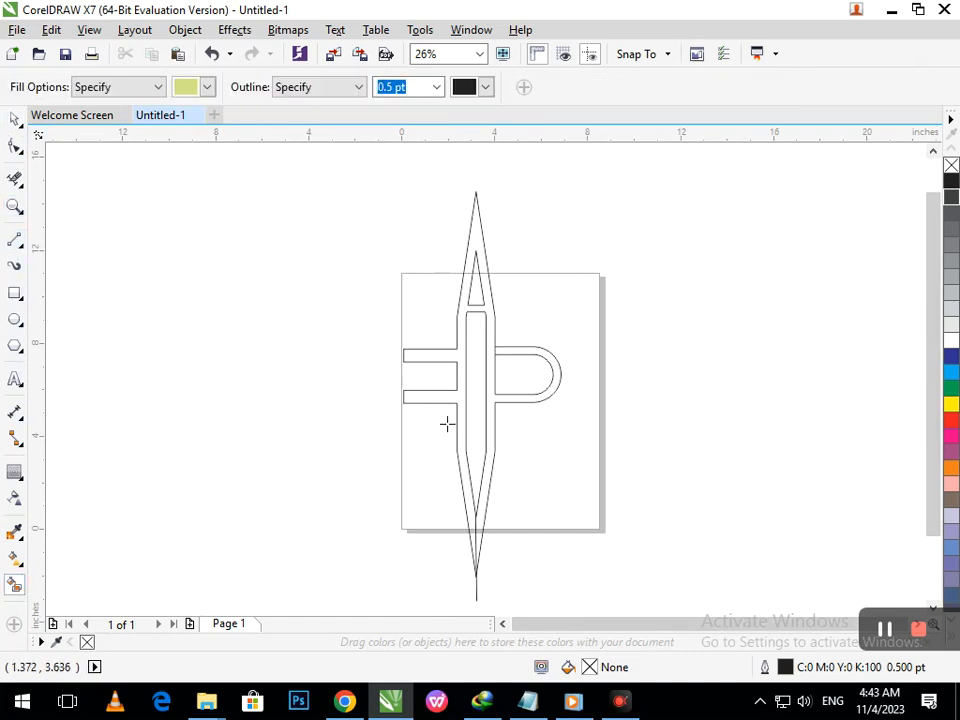
left_click(458, 400)
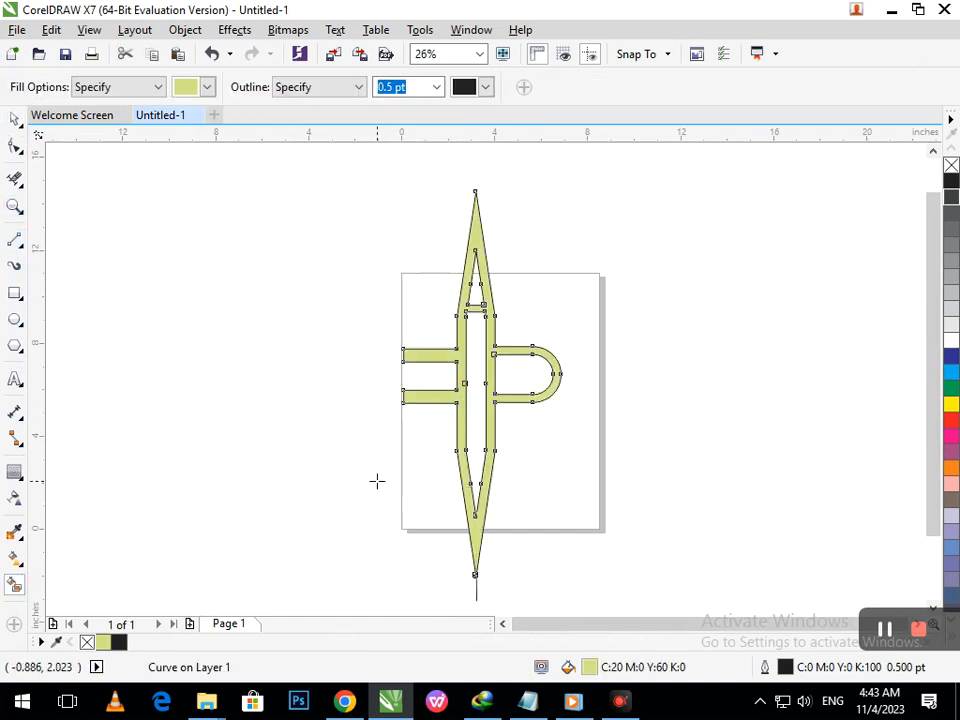
key("space")
left_click(153, 314)
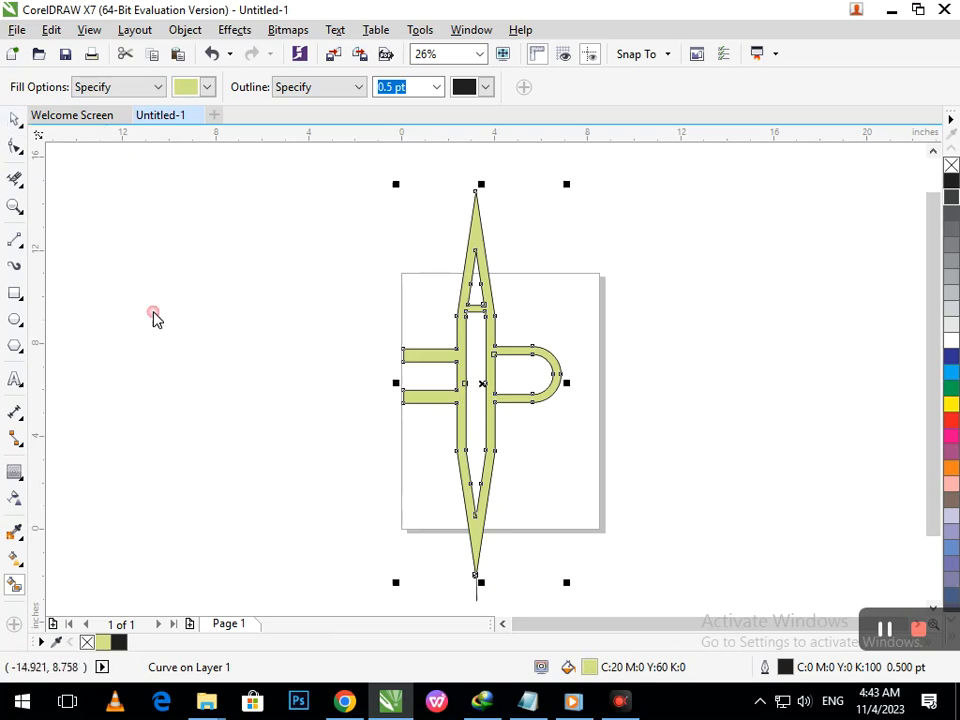
Draw a horizontal 2-point line about 5.68 in long from the upper side bar's top junction across the D shape
key("F5")
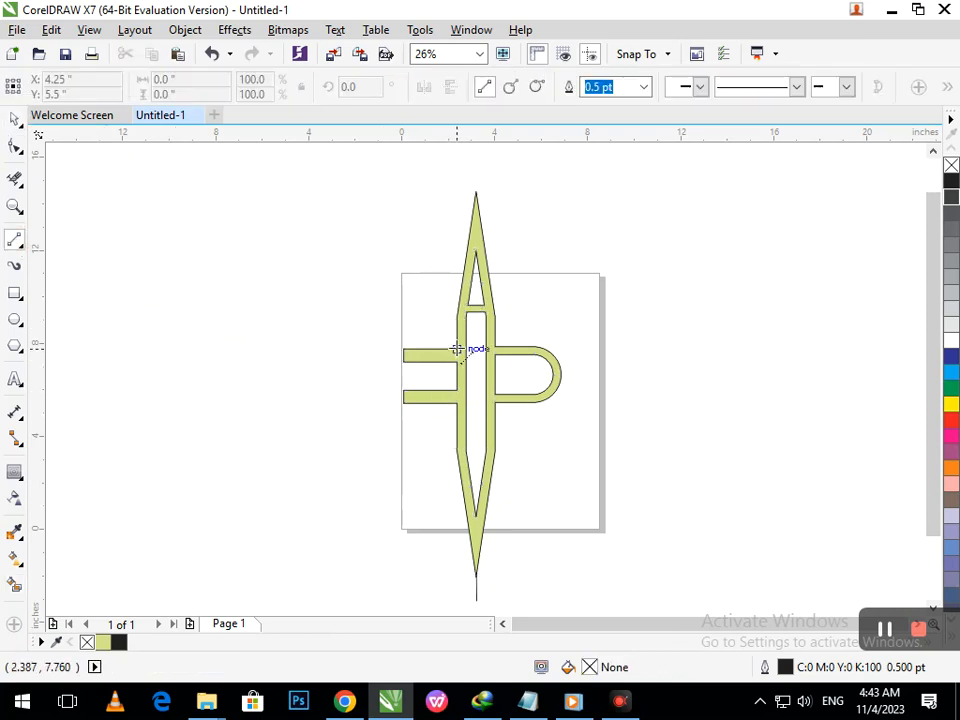
left_click(467, 349)
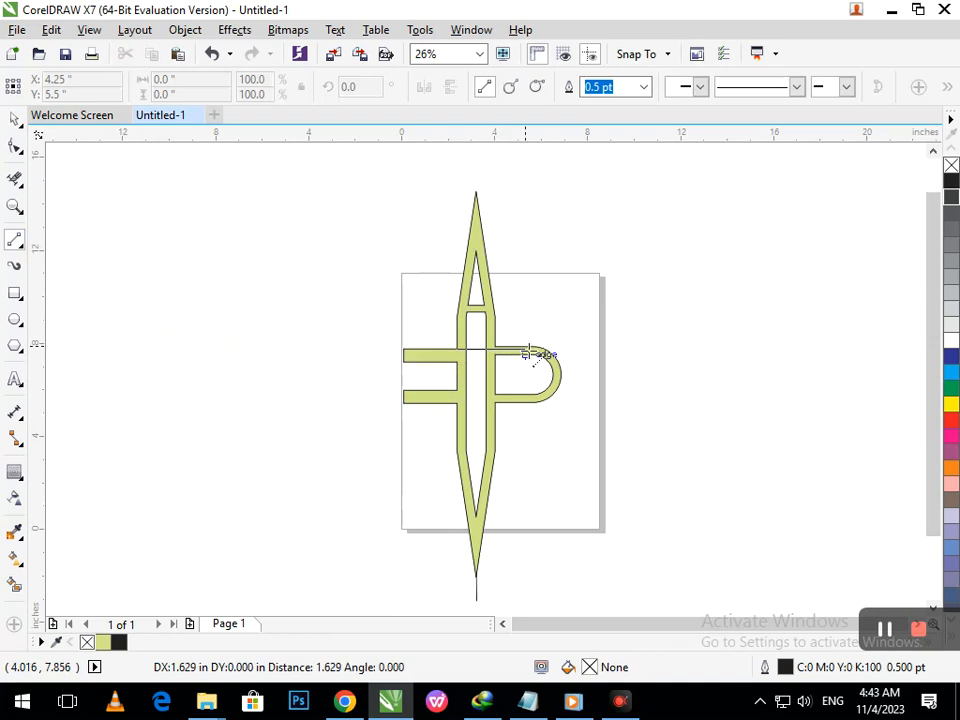
left_click(590, 350)
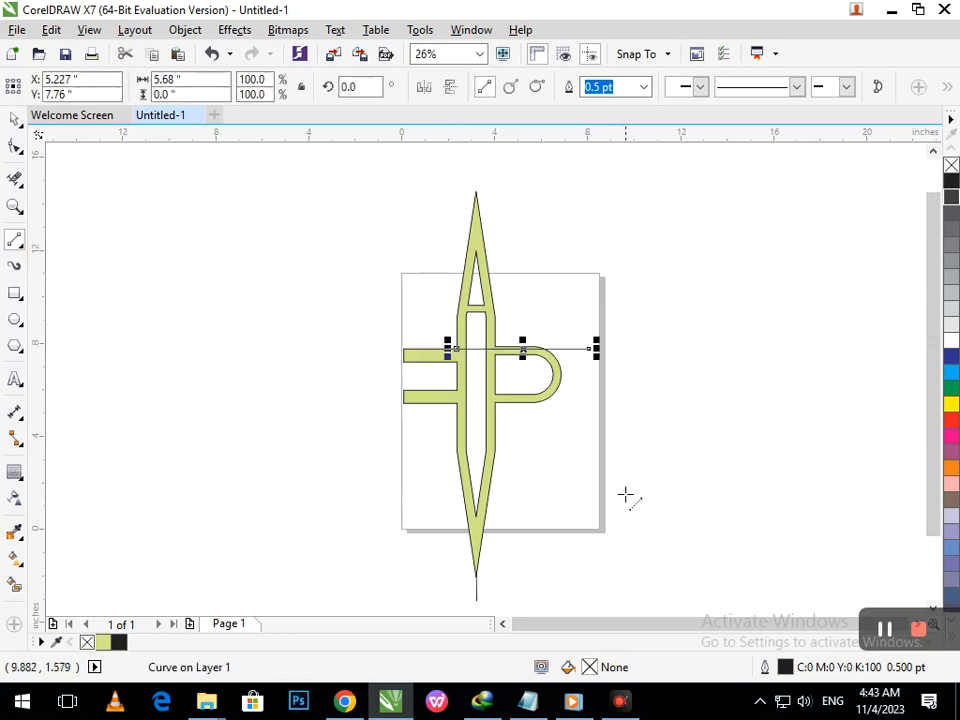
Nudge the horizontal line up and left to a centre position of X 4.627 in, Y 7.83 in
key("Up")
key("Up")
key("Up")
key("Up")
key("Up")
key("Up")
key("Up")
key("Left")
key("Left")
key("Left")
key("Left")
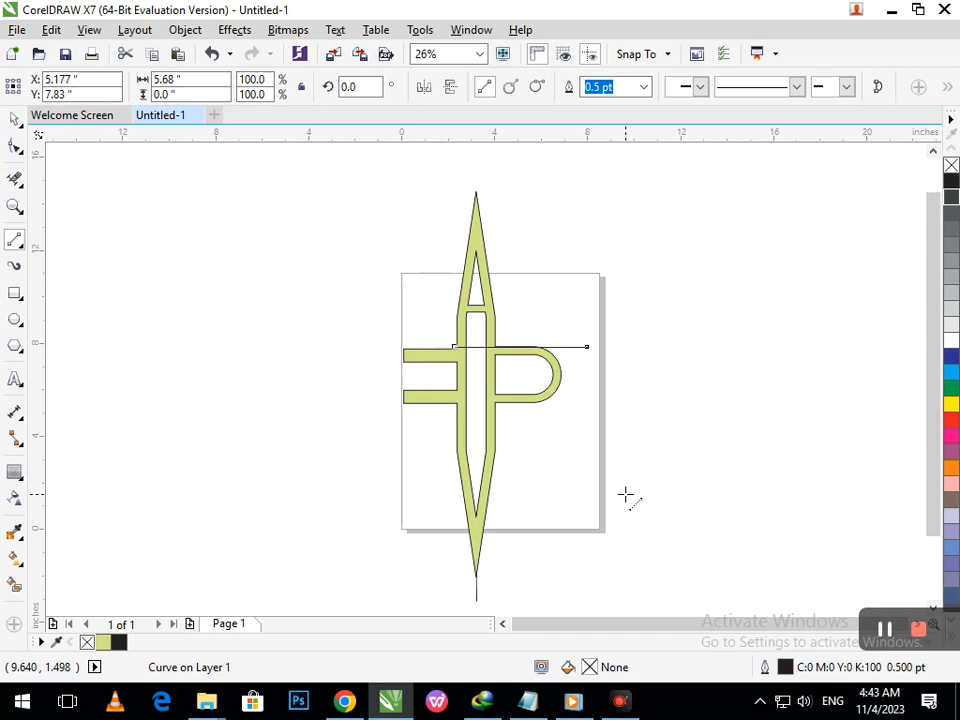
key("Left")
key("Left")
key("Left")
key("Left")
key("Left")
key("Left")
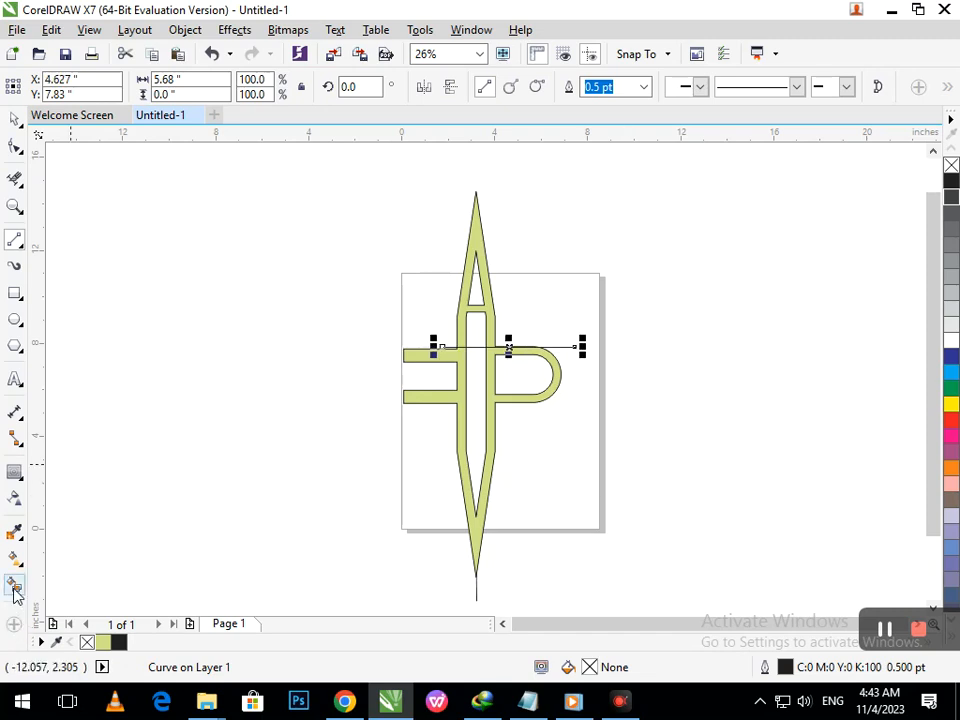
Draw a nearly vertical 2-point line about 8.91 in long from inside the lower hexagon down past its bottom tip
left_click(29, 246)
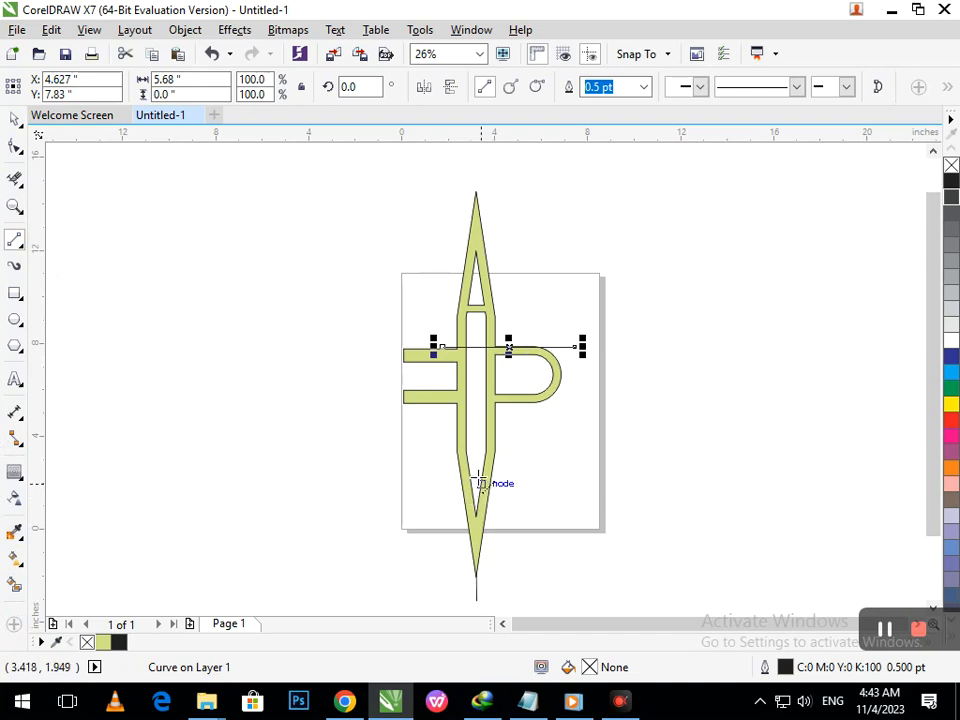
left_click(481, 470)
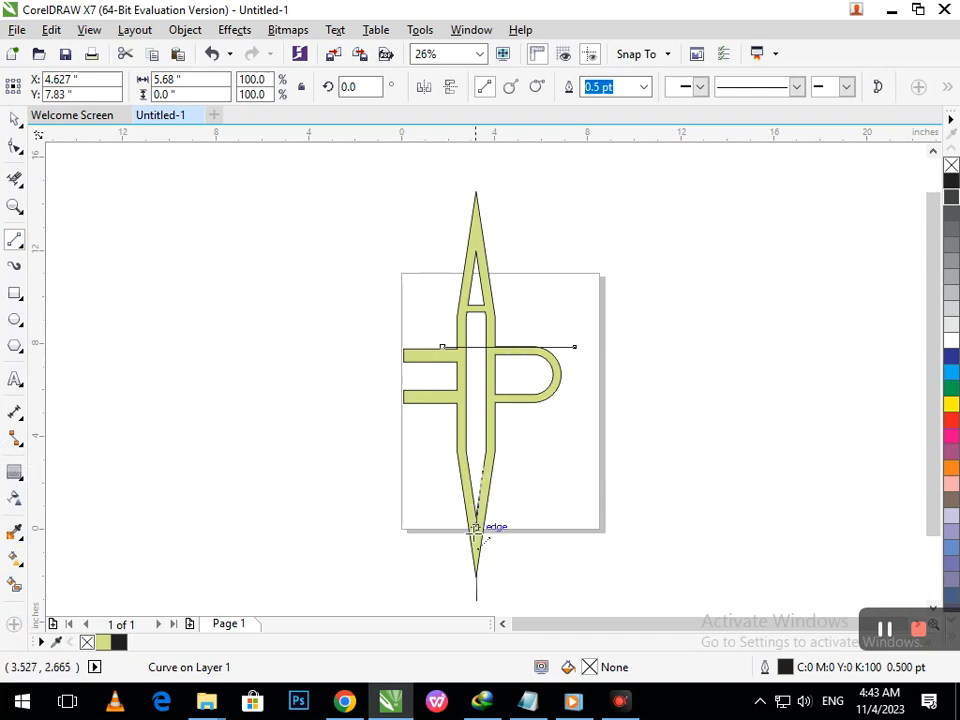
scroll(476, 530, "down", 1)
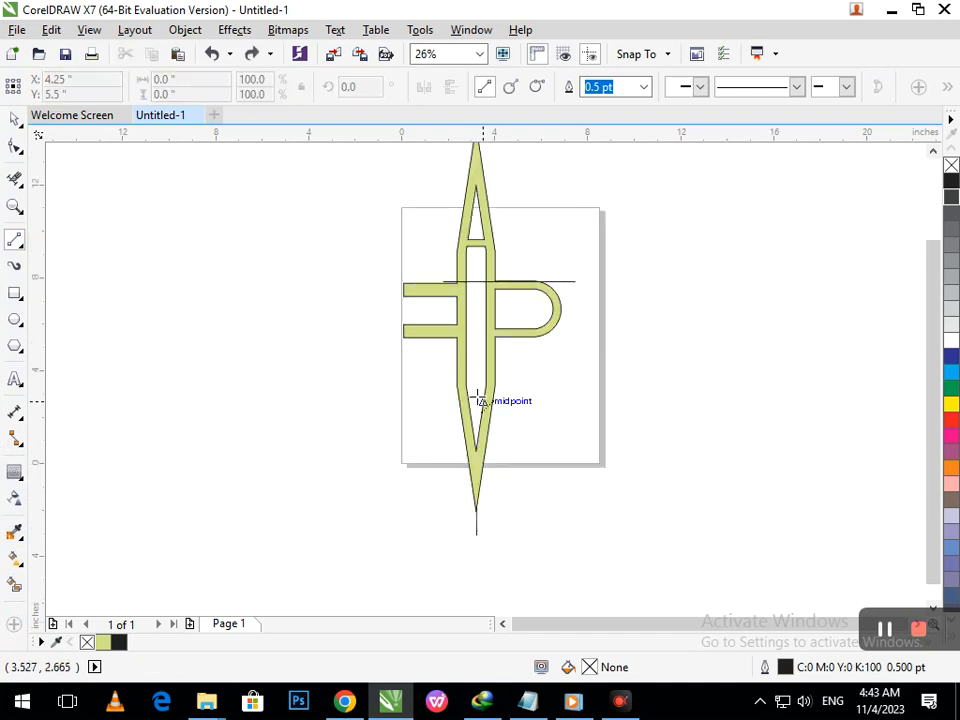
left_click(479, 600)
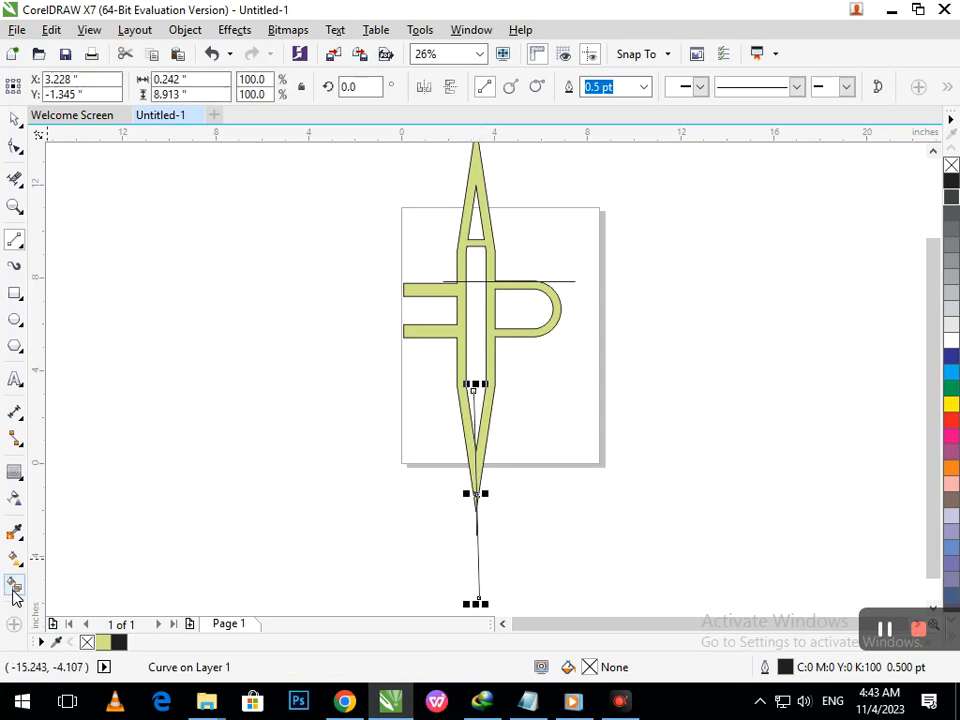
Smart-fill the left section below the horizontal line, including both side bars, and colour it blue (C:100 M:100 Y:0 K:0)
left_click(15, 585)
left_click(465, 326)
left_click(945, 356)
left_click(491, 347)
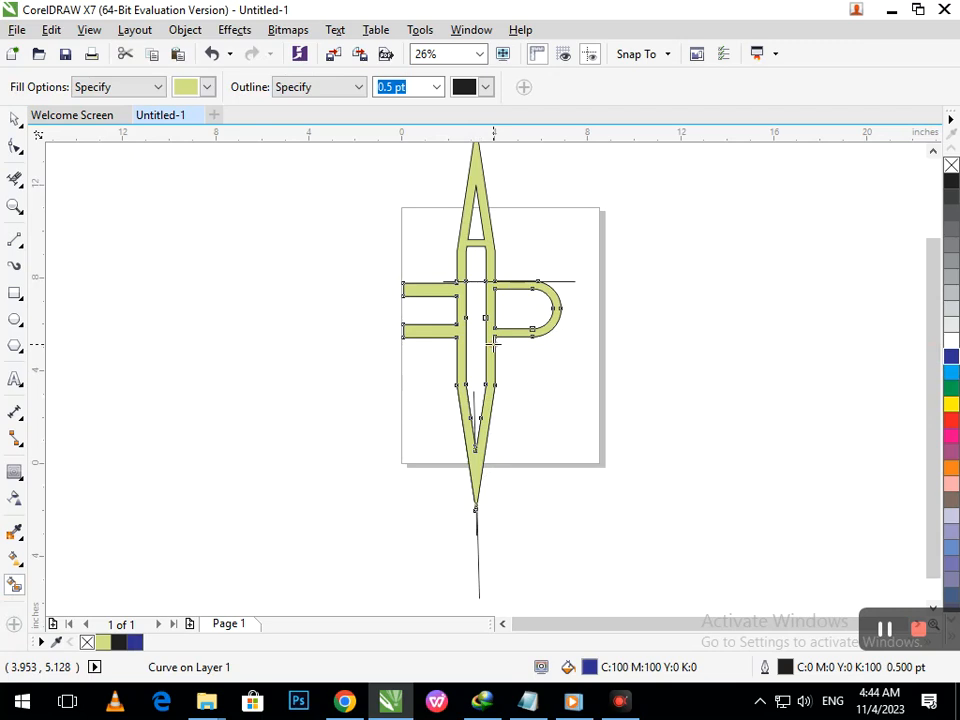
key("ctrl+z")
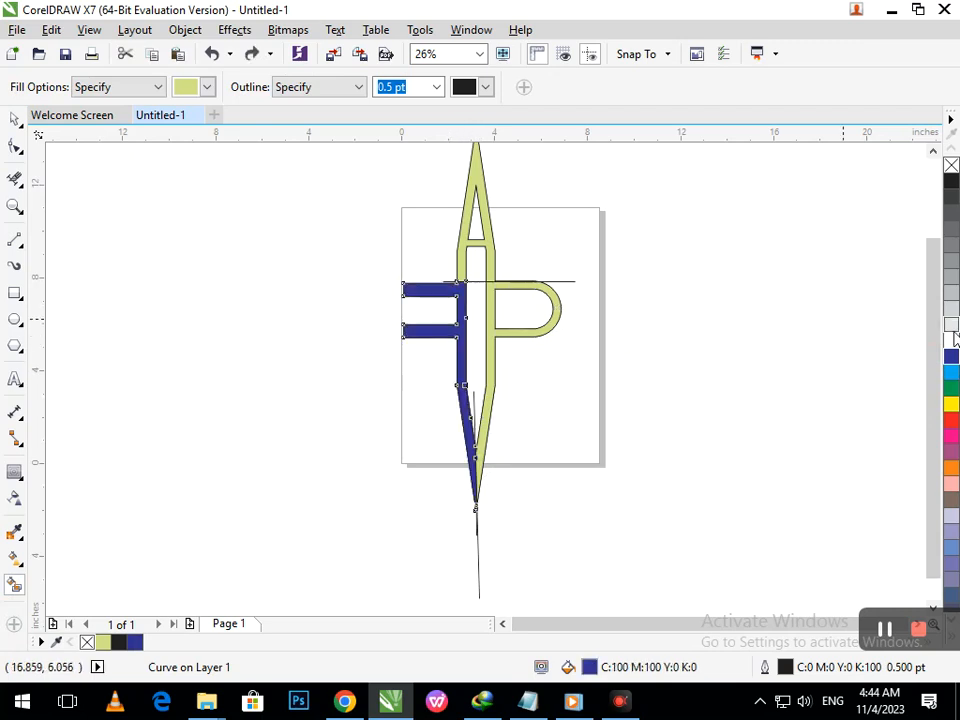
left_click(531, 291)
key("ctrl+z")
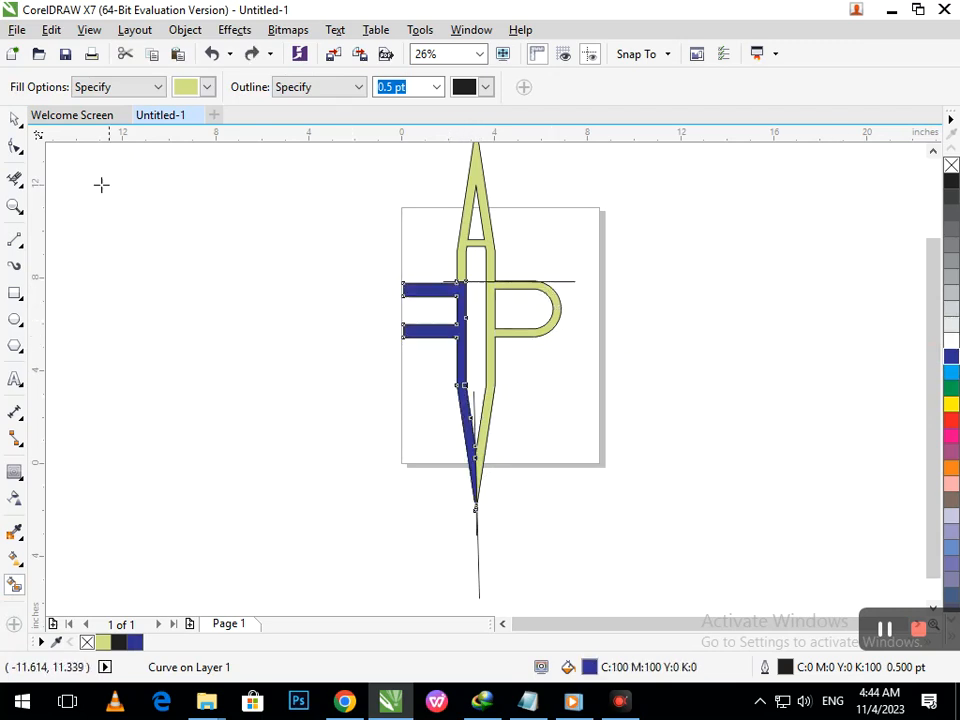
left_click(17, 125)
left_click(154, 308)
left_click_drag(516, 335, 531, 382)
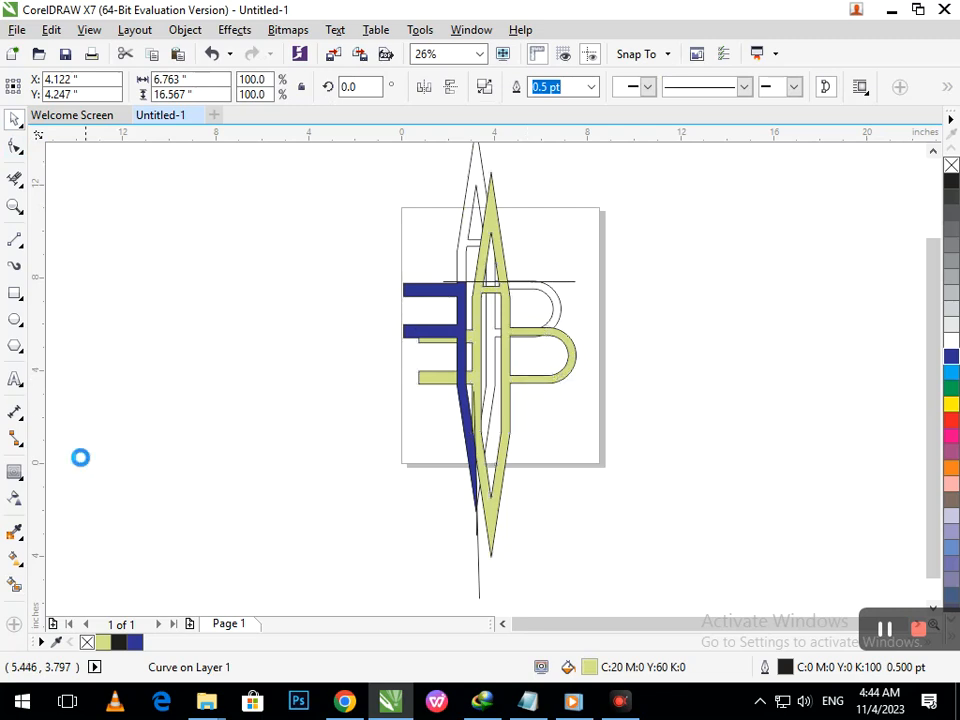
left_click(15, 584)
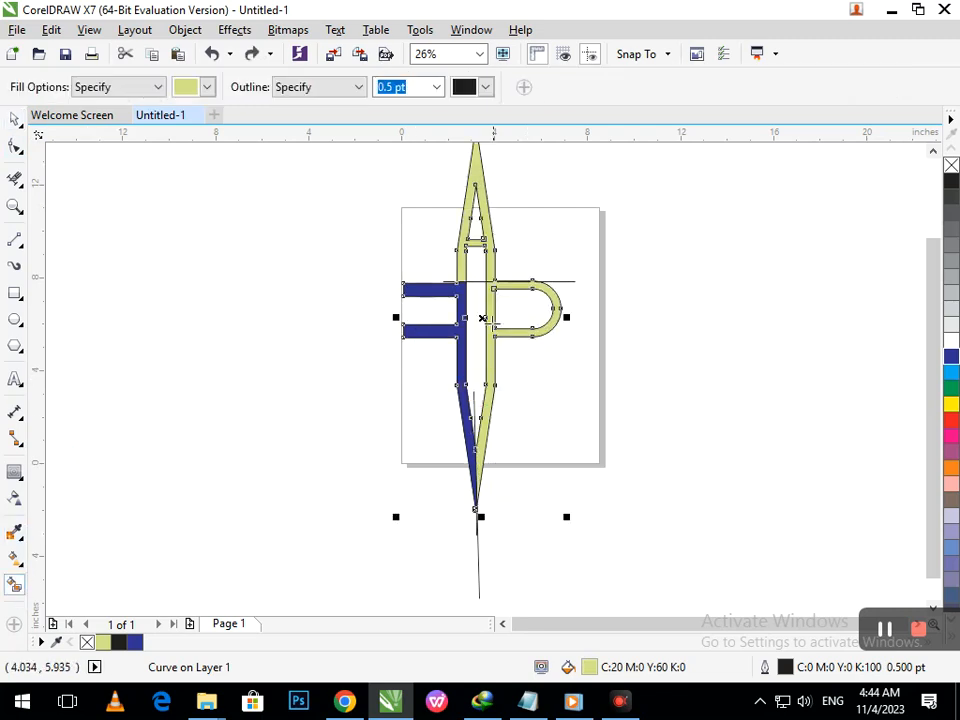
left_click(488, 320)
key("ctrl+z")
left_click(507, 331)
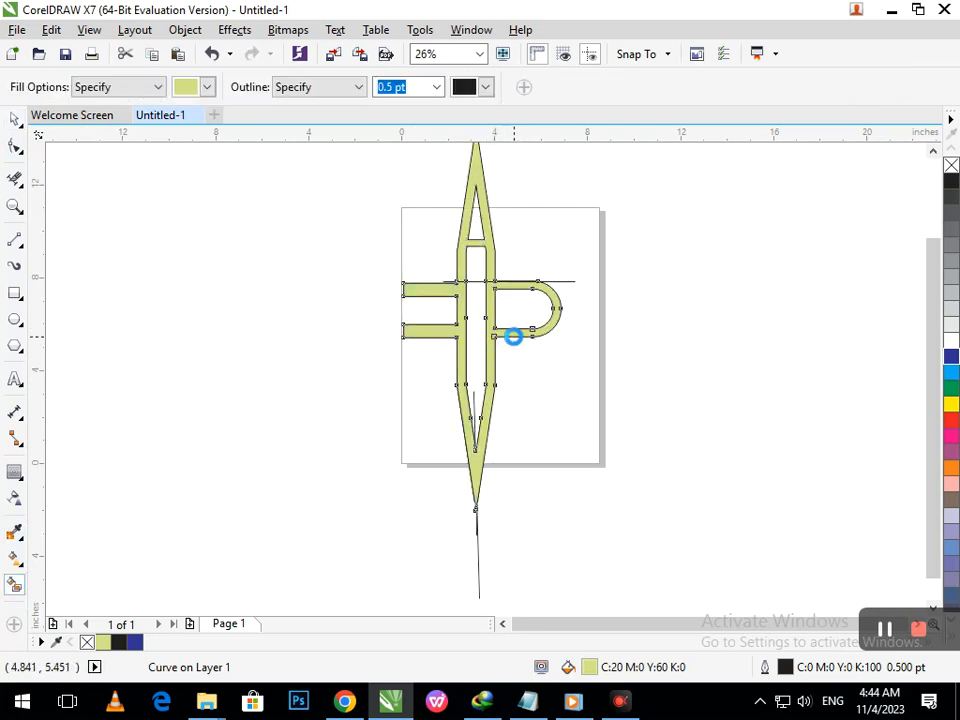
key("ctrl+z")
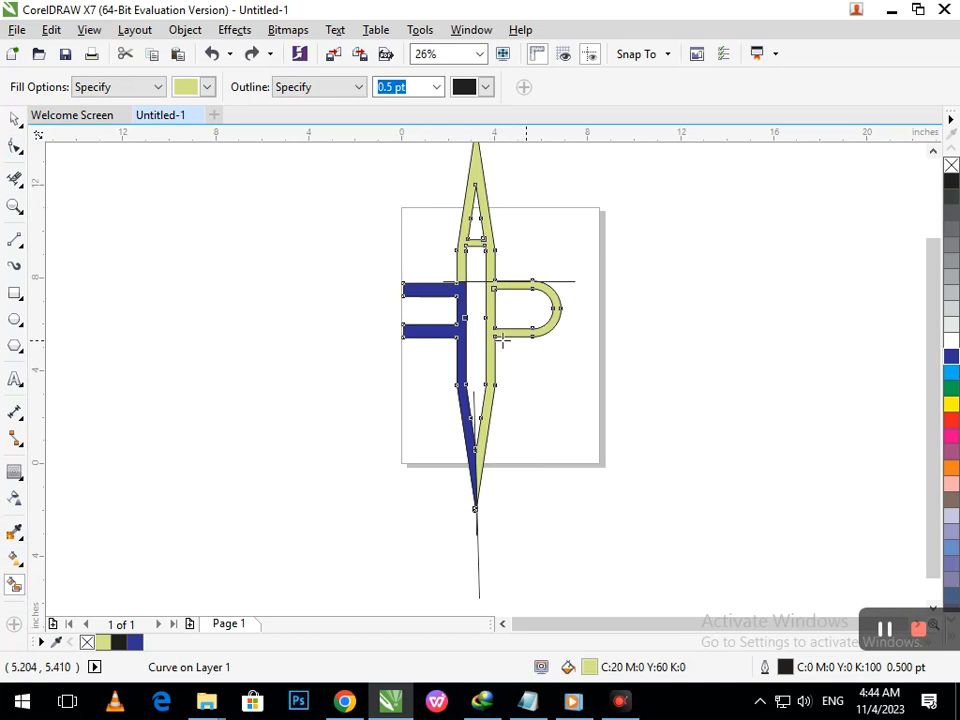
Move the blue section off the page to the left, centred at X -7.57 in, Y 3.986 in
left_click(16, 120)
left_click(101, 274)
left_click(448, 351)
left_click_drag(222, 307, 232, 325)
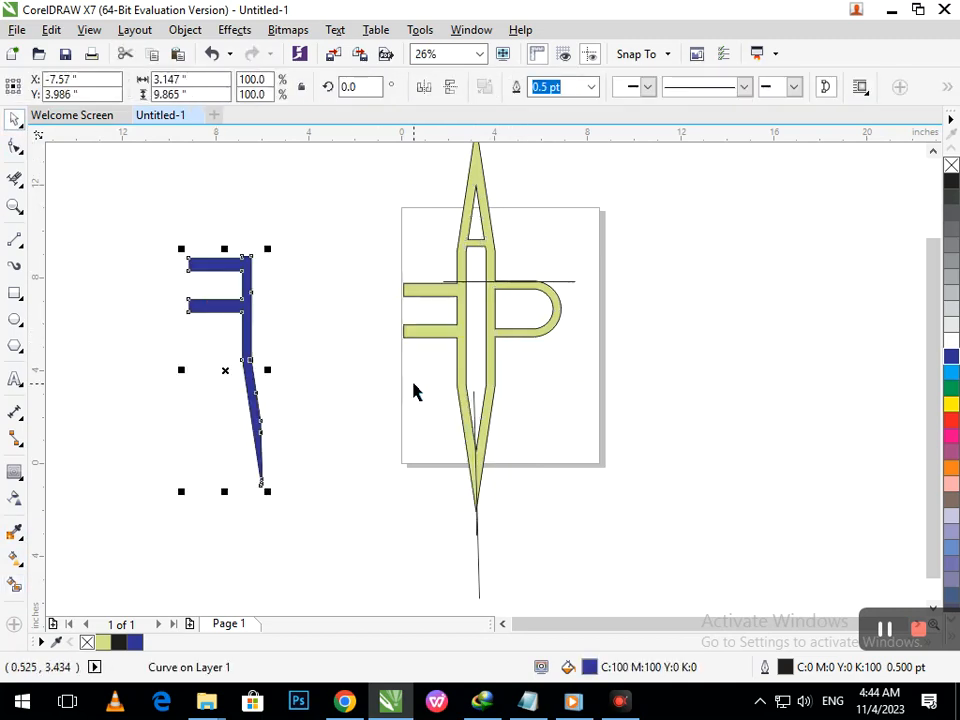
Shift the horizontal line slightly right and the near-vertical line up to a centre of X 3.156 in, Y -0.409 in
left_click(553, 358)
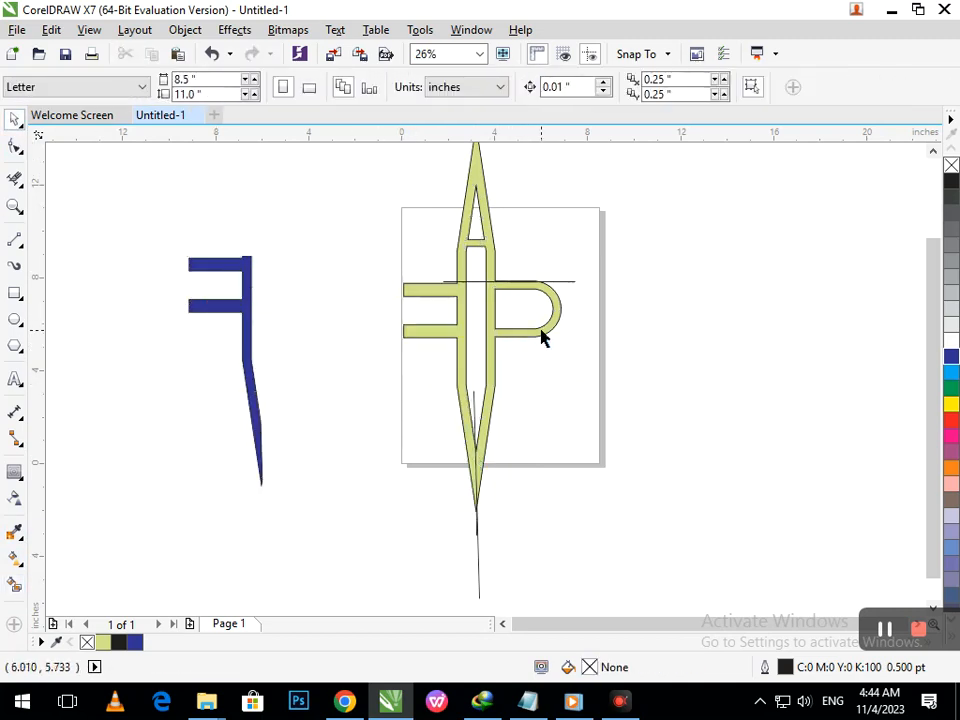
left_click(565, 287)
mouse_move(479, 557)
left_mouse_down()
mouse_move(501, 553)
mouse_move(484, 544)
left_mouse_up()
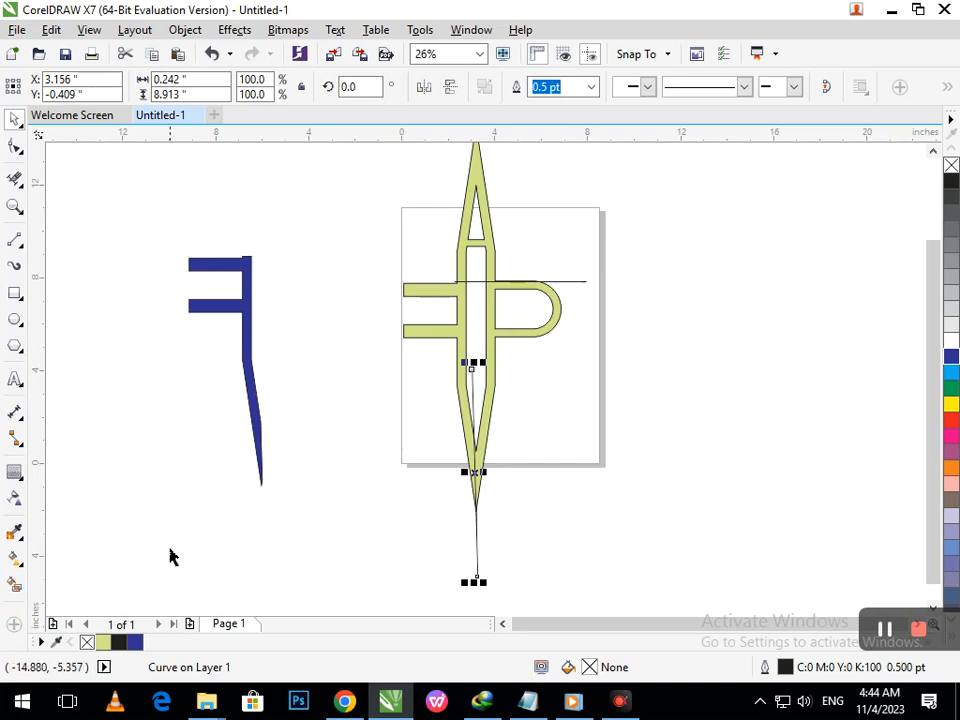
Smart-fill the right section below the horizontal line, including the D shape, and colour it green (C:100 M:0 Y:100 K:0)
left_click(12, 586)
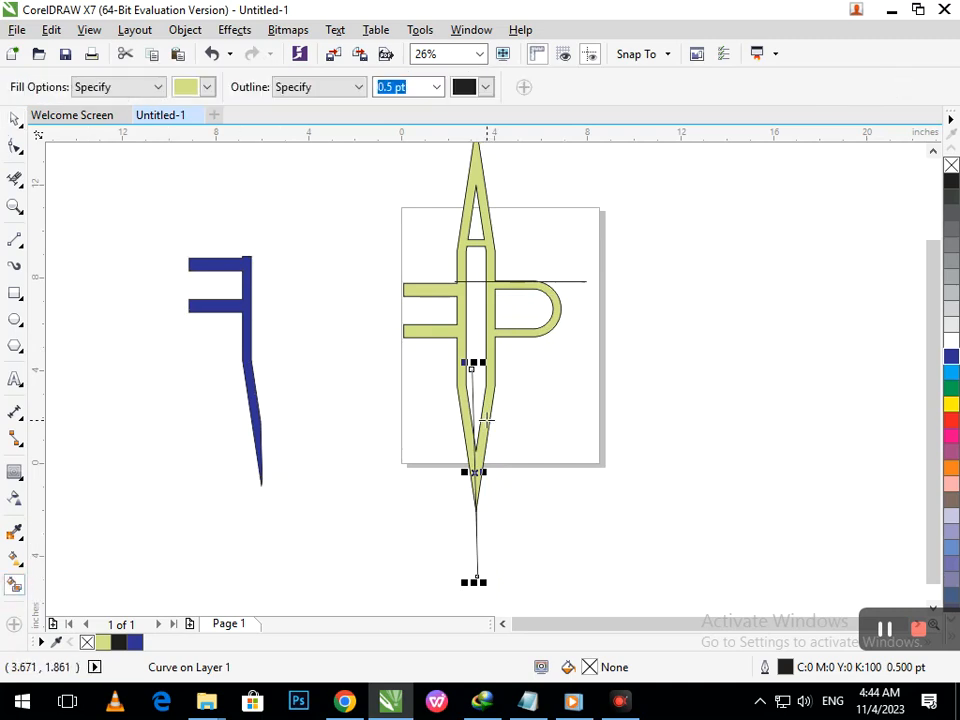
left_click(485, 420)
left_click(947, 405)
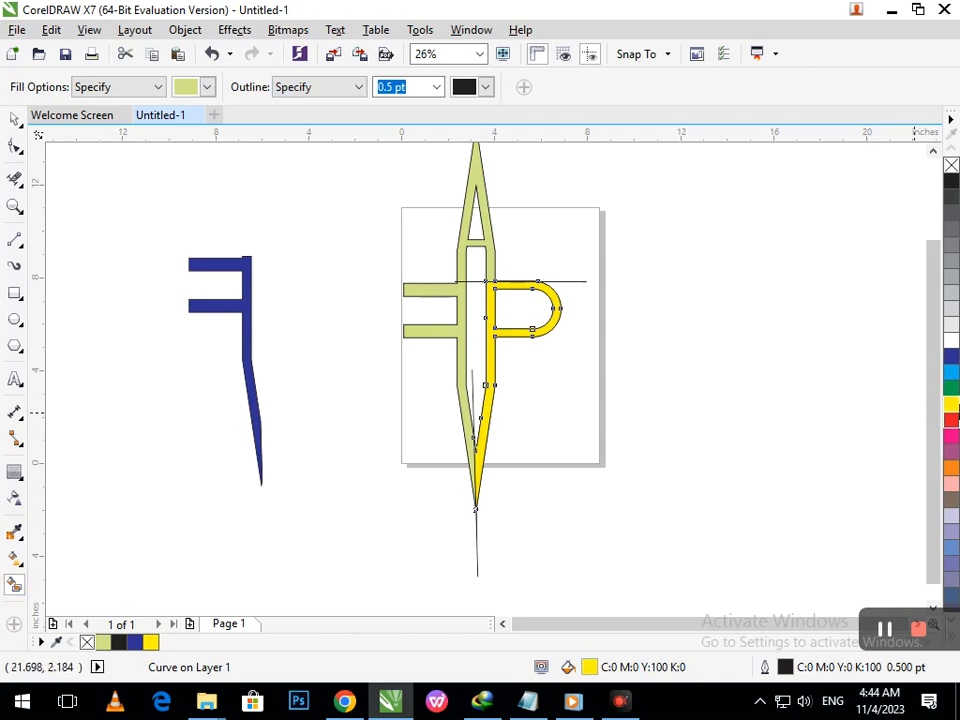
left_click(952, 390)
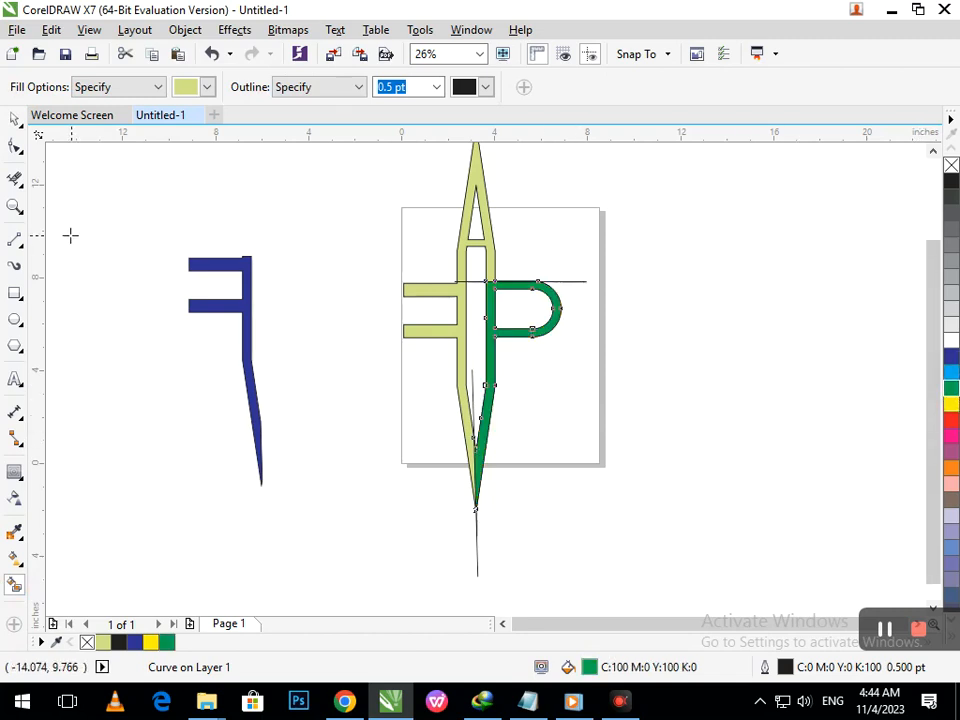
Move the blue section back over the emblem's left side, centred at X 1.683 in, Y 2.785 in
left_click(14, 119)
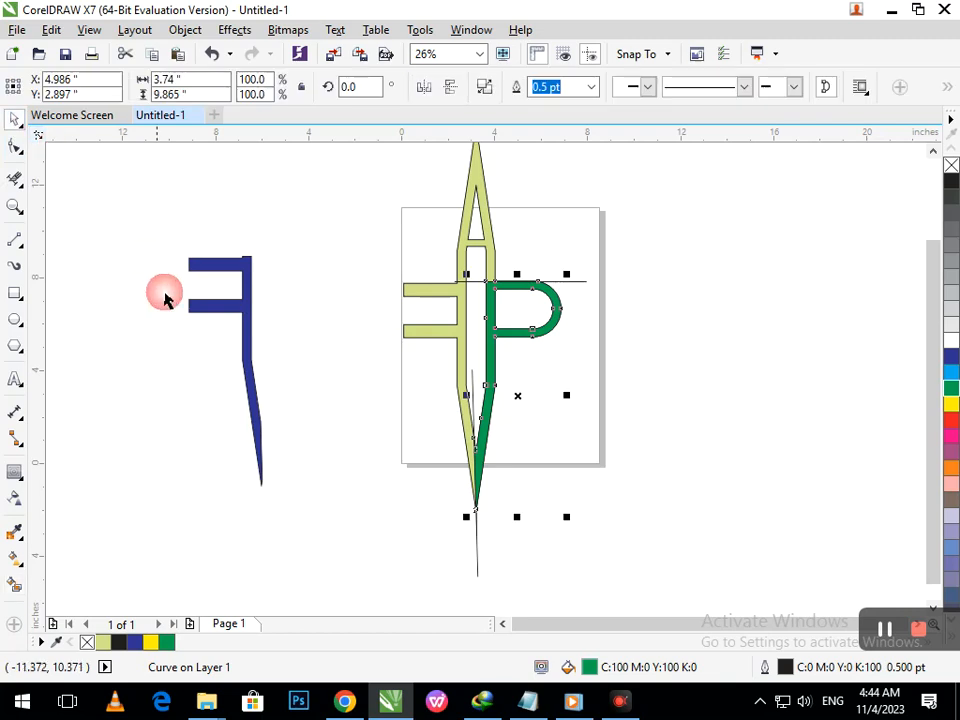
left_click_drag(251, 399, 463, 422)
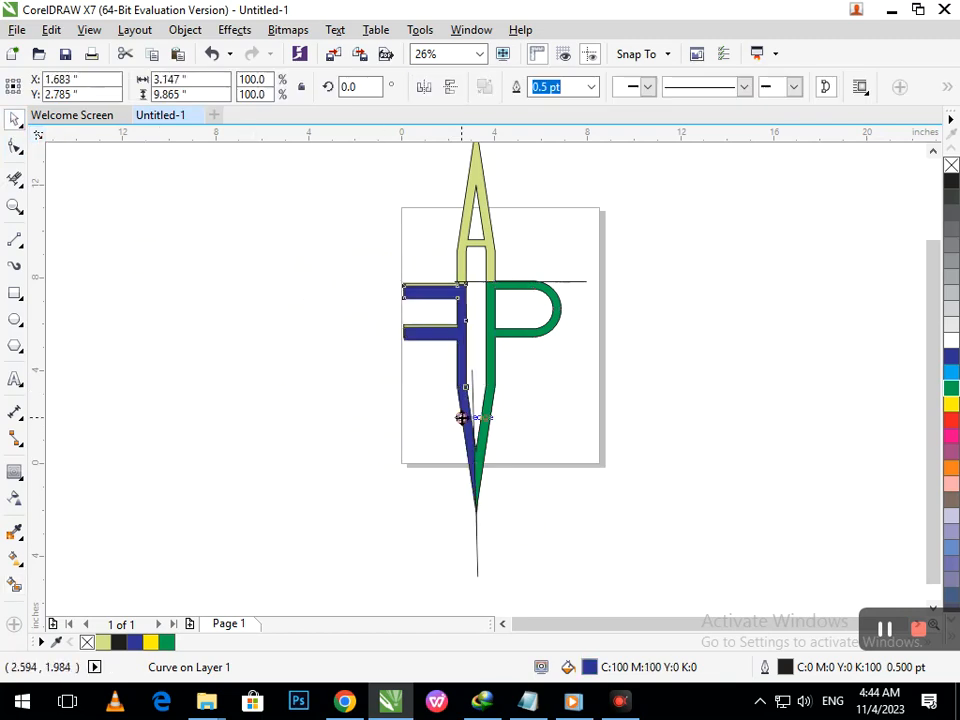
left_click(533, 541)
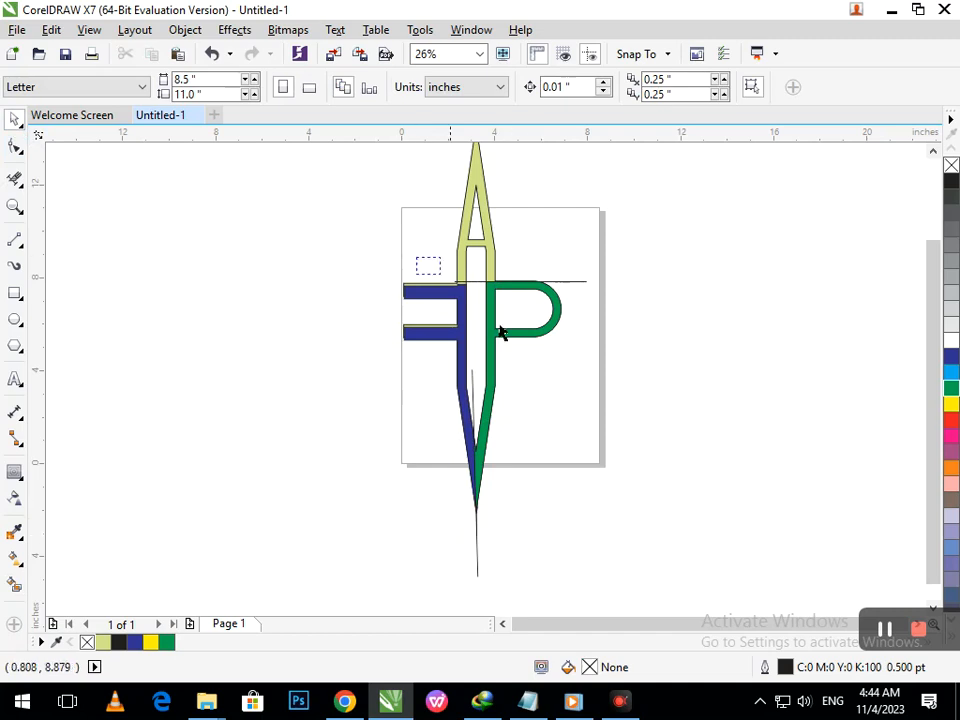
Nudge the blue section into exact alignment with the underlying bars, at a centre of X 1.673 in, Y 2.905 in
left_click_drag(396, 260, 503, 327)
left_click(495, 360)
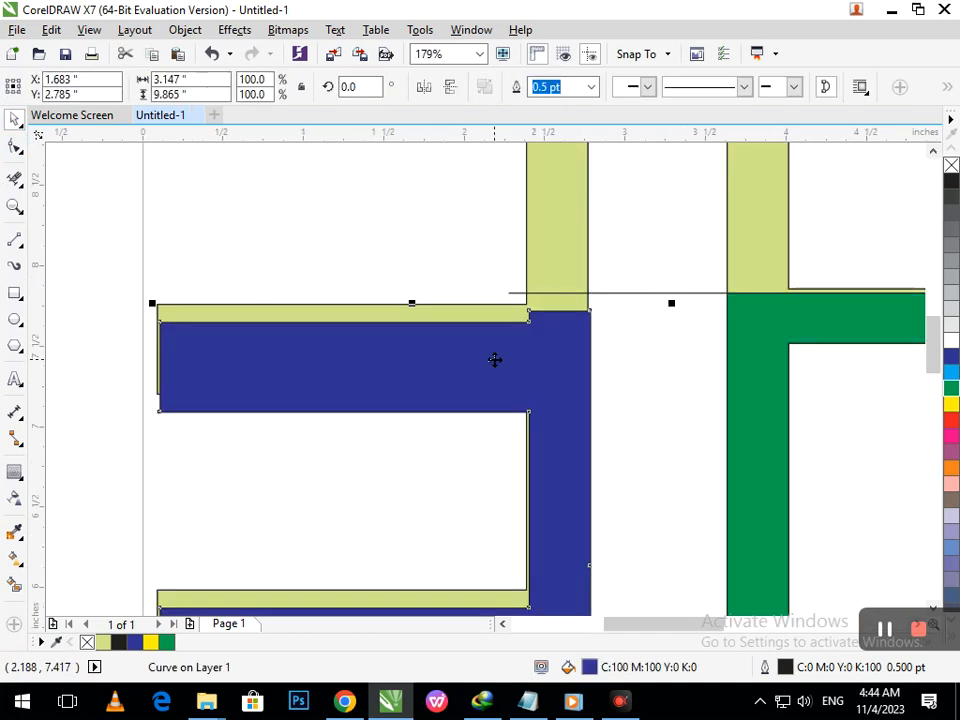
key("Up")
key("Up")
key("Up")
key("Up")
key("Up")
key("Left")
key("Down")
key("Down")
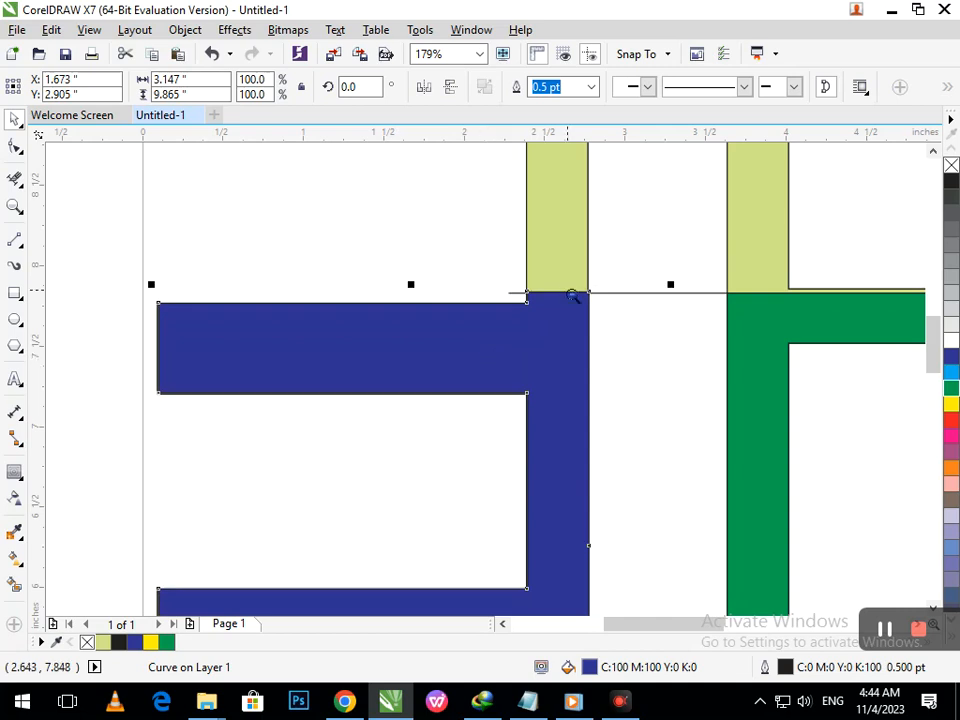
key("F4")
left_click(587, 402)
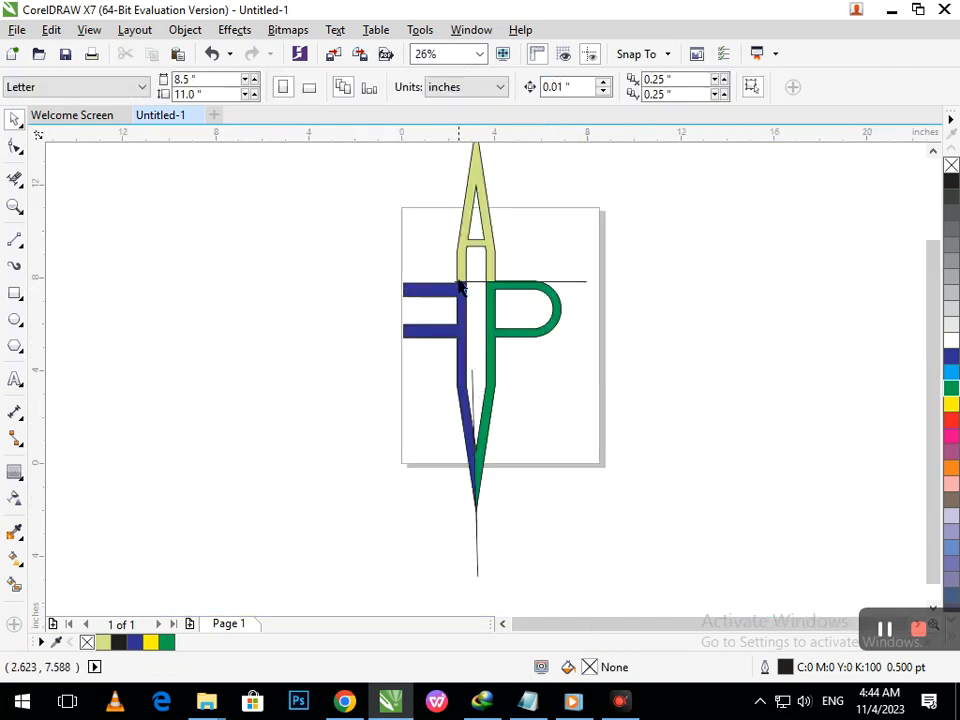
Duplicate the horizontal line slightly higher, smart-fill the A-shaped section above it and colour it orange (C:0 M:60 Y:100 K:0)
left_click_drag(478, 281, 477, 277)
left_click(339, 304)
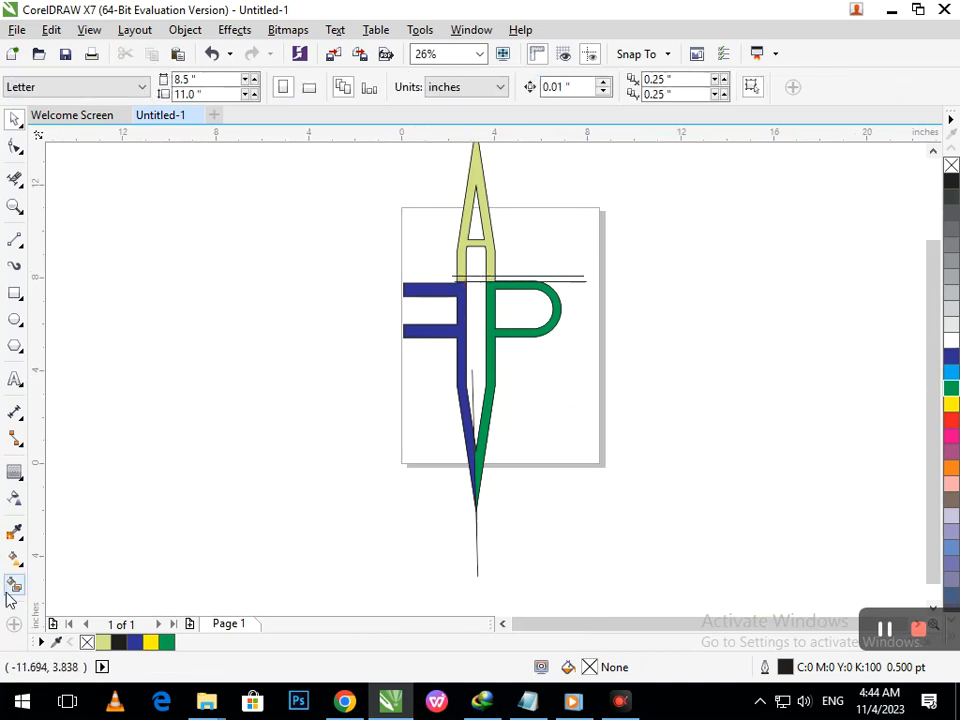
left_click(466, 263)
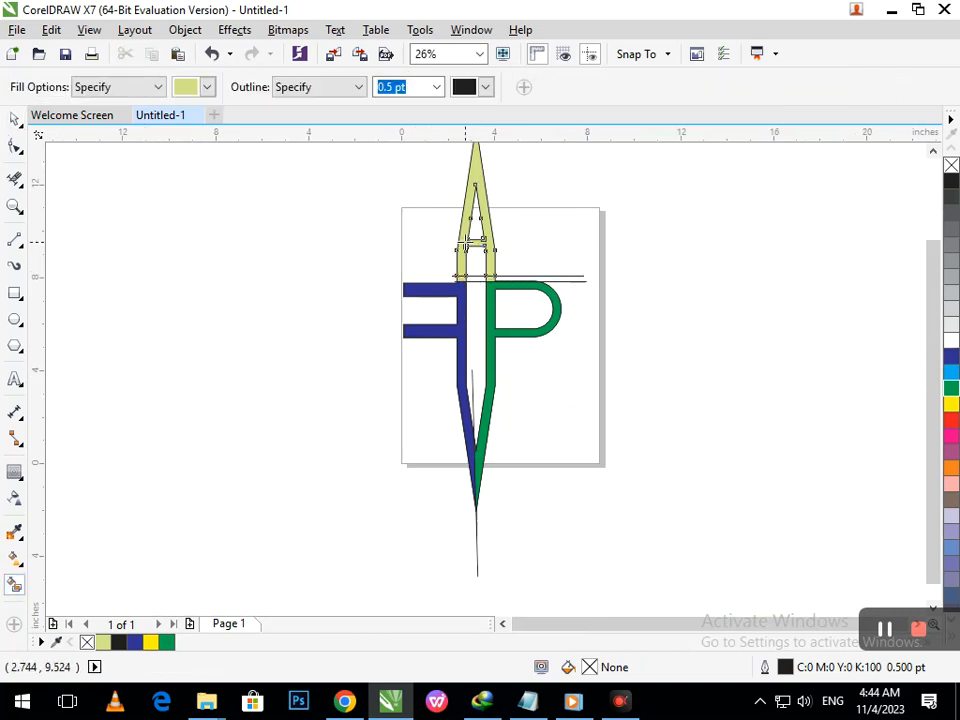
left_click(951, 358)
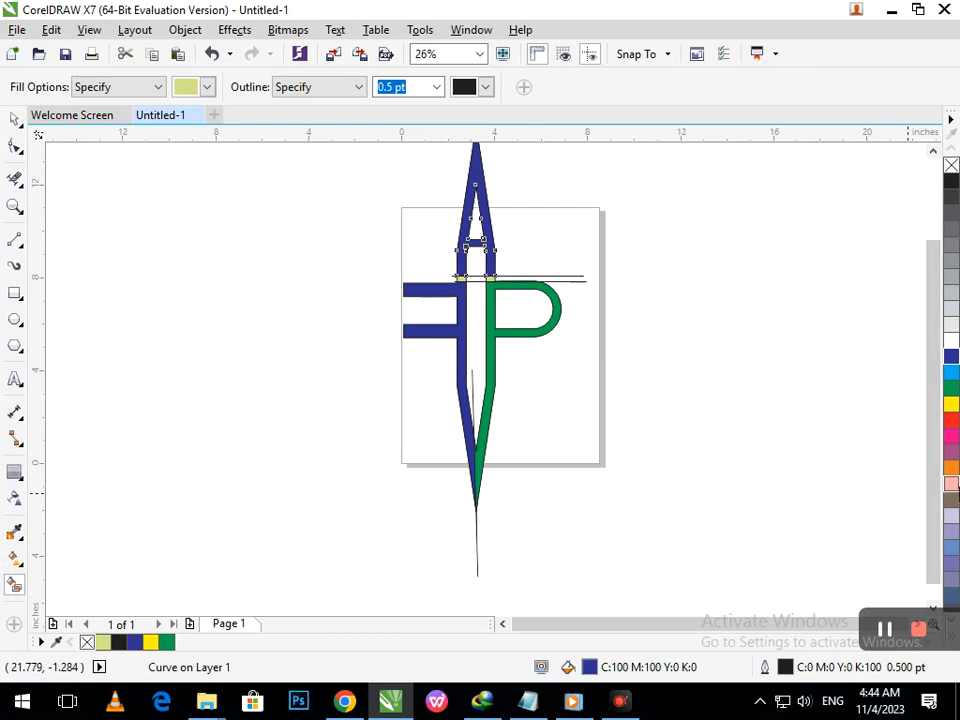
left_click(951, 467)
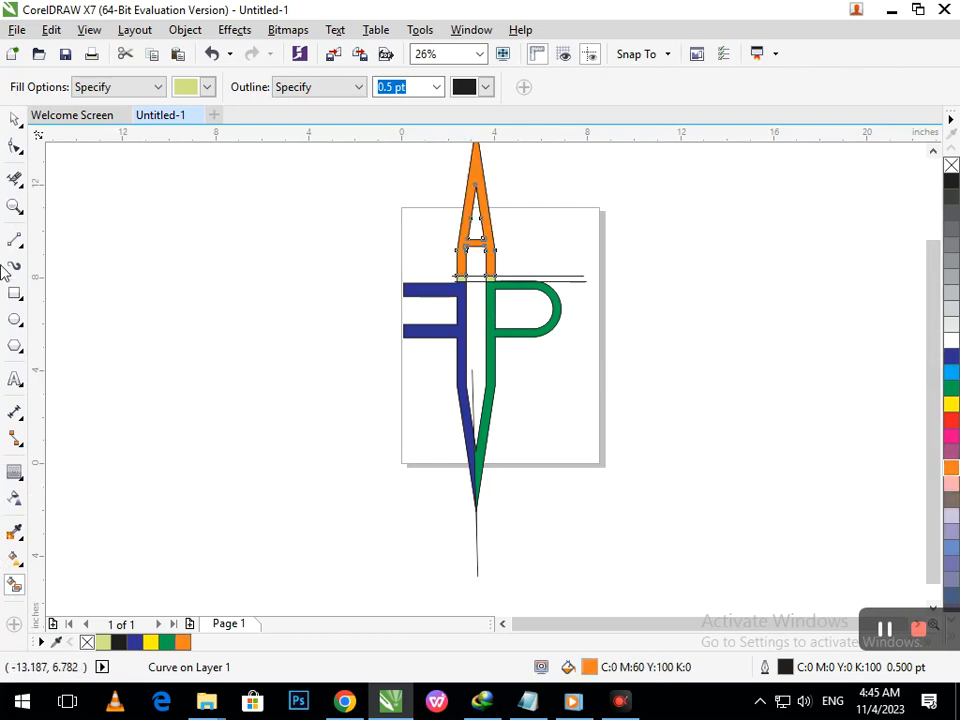
left_click(15, 146)
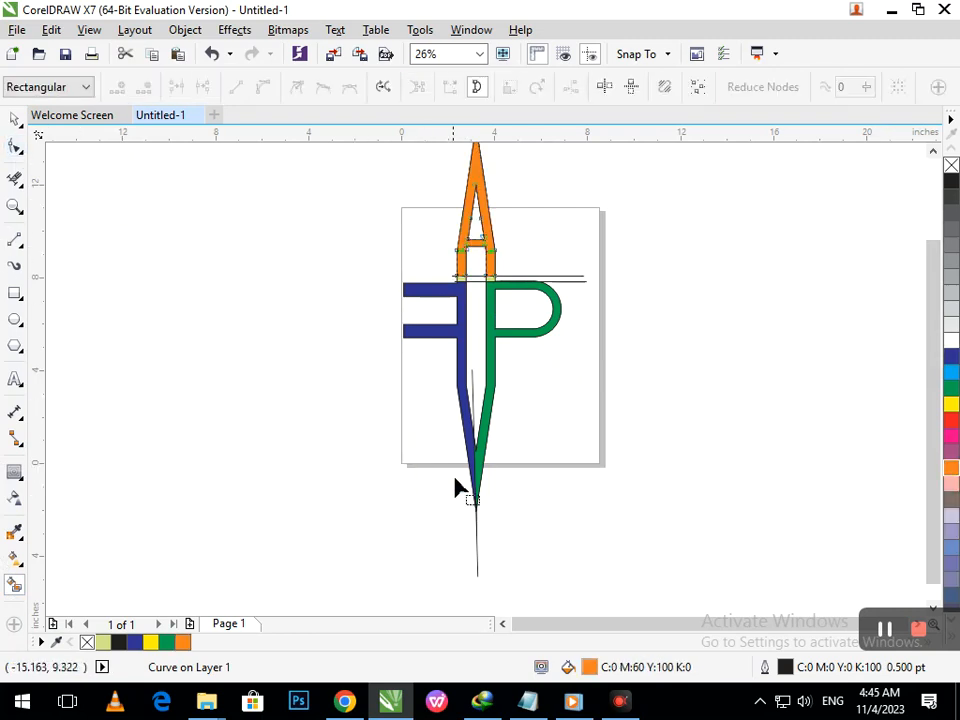
left_click(474, 506)
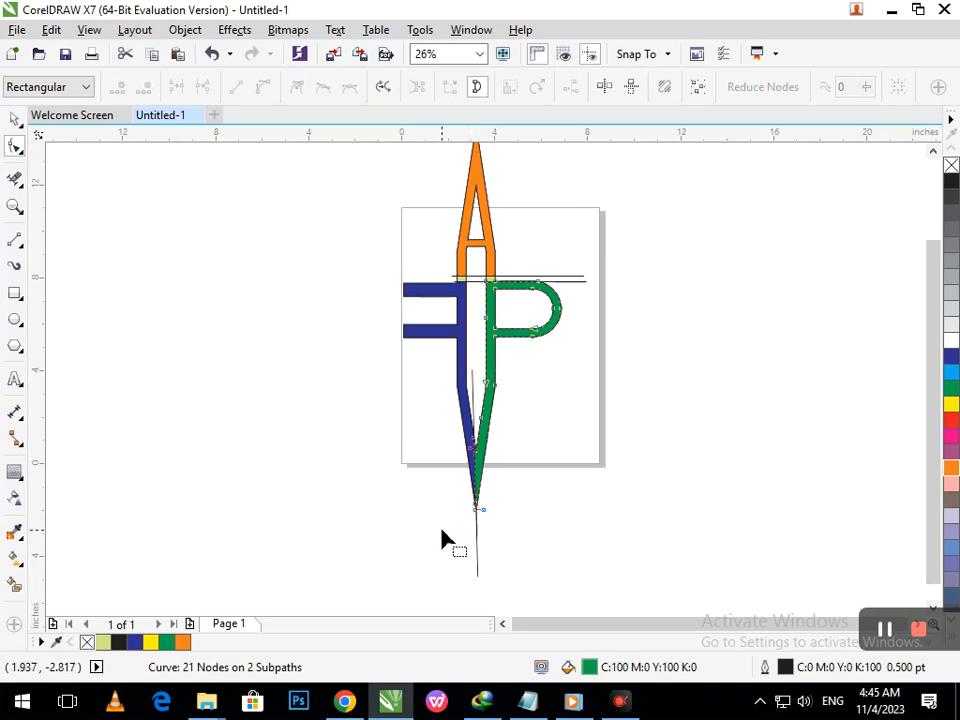
left_click(466, 440)
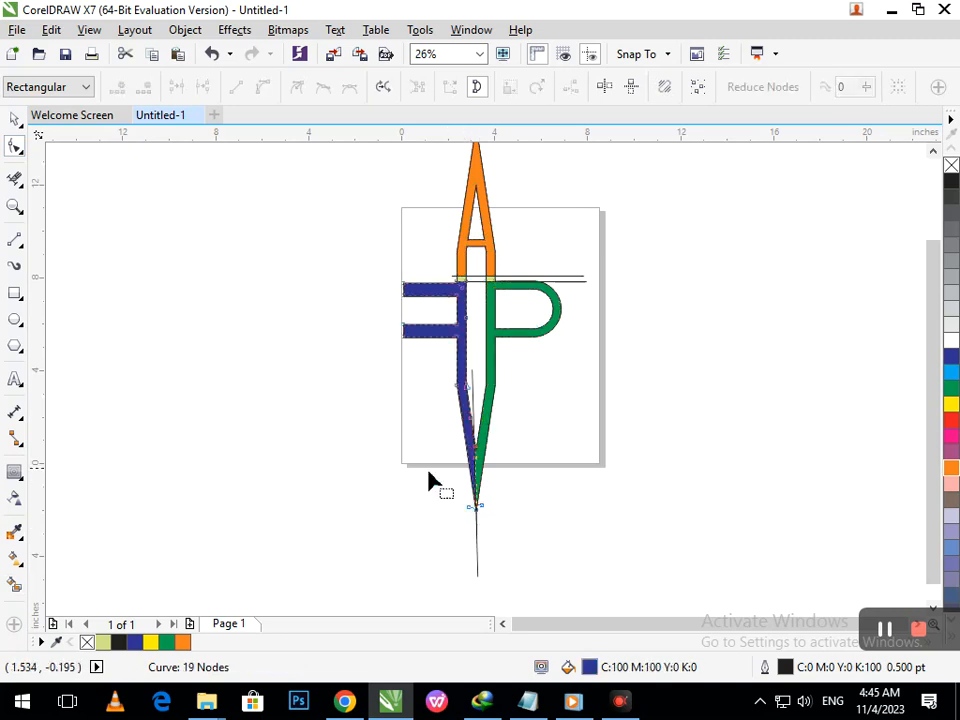
left_click_drag(375, 567, 620, 385)
left_click_drag(474, 507, 495, 440)
key("ctrl+z")
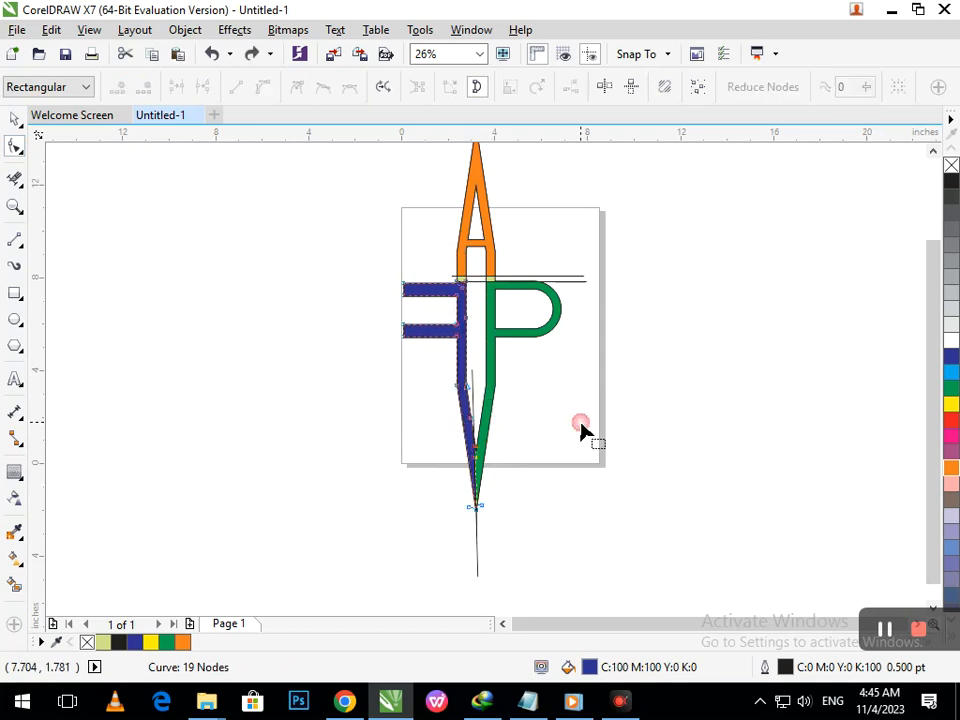
left_click(14, 119)
left_click(328, 441)
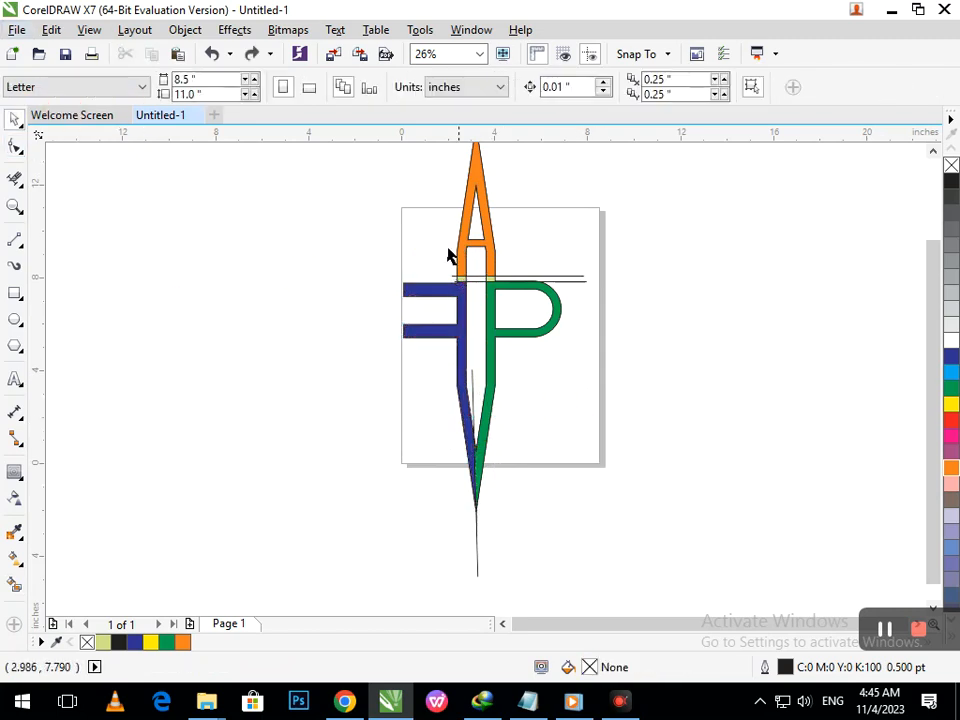
Delete the two horizontal lines and the original pale green base shape behind the coloured sections
scroll(300, 278, "up", 3)
left_click(270, 287)
key("Delete")
left_click(271, 282)
key("Delete")
left_click(274, 264)
key("Delete")
left_click(296, 277)
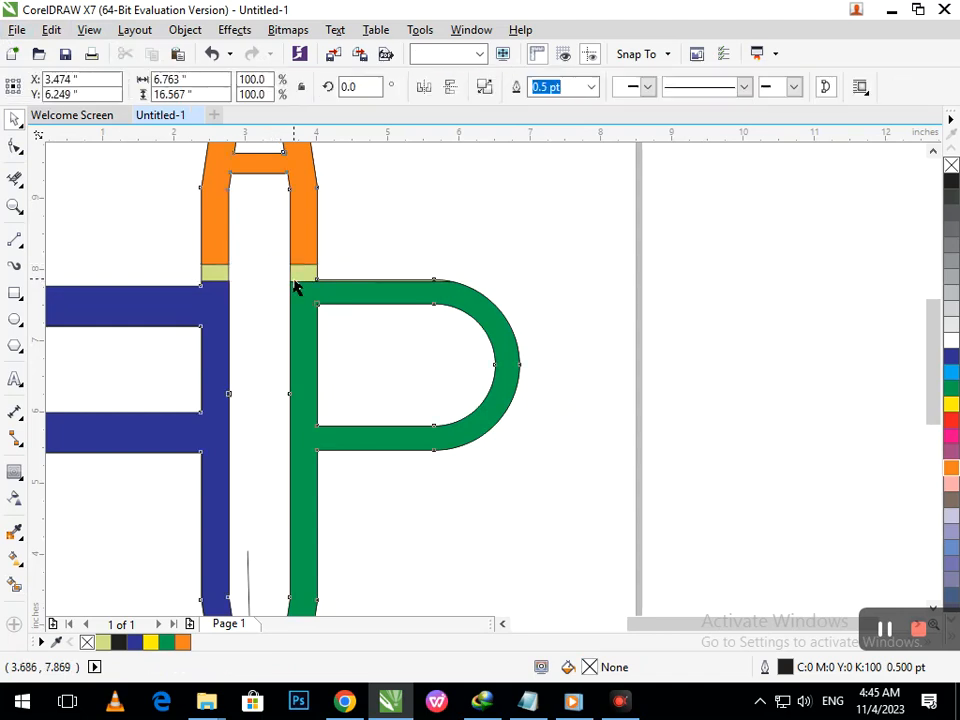
key("Delete")
left_click(316, 278)
key("Delete")
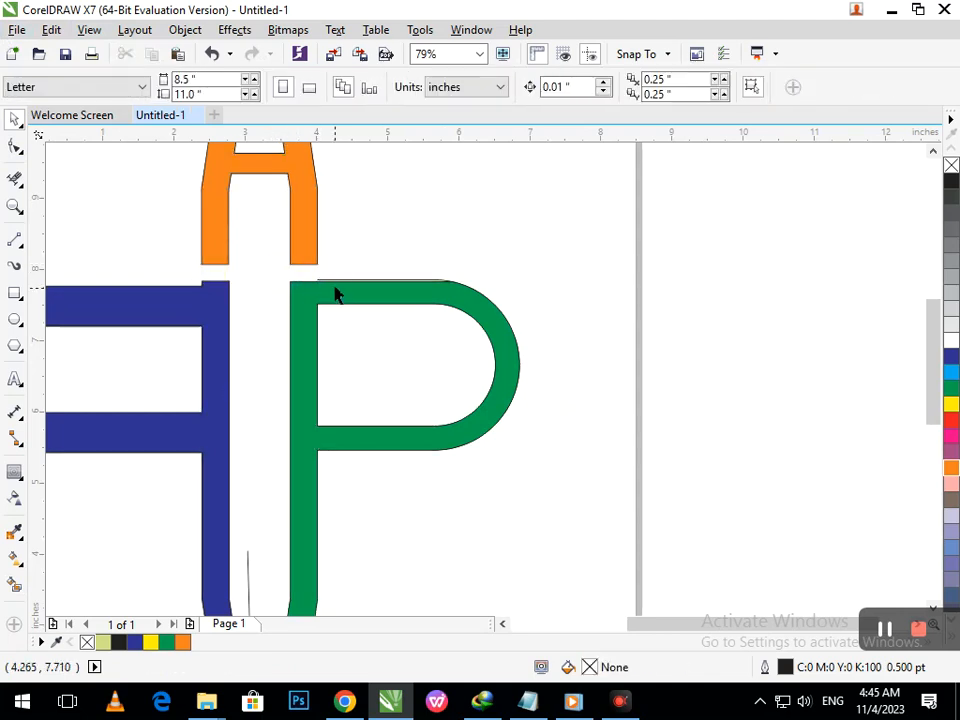
left_click(333, 287)
key("Delete")
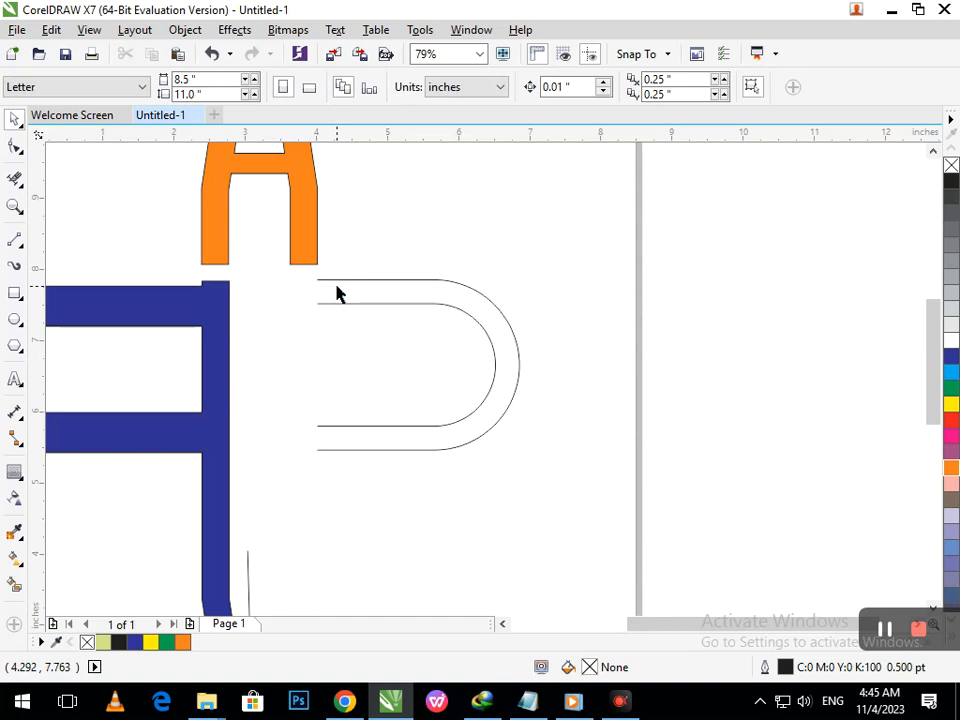
key("ctrl+z")
Delete the leftover D-shaped outline behind the green section
left_click(495, 467)
scroll(411, 320, "up", 5)
left_click(387, 277)
key("Delete")
scroll(362, 309, "down", 4)
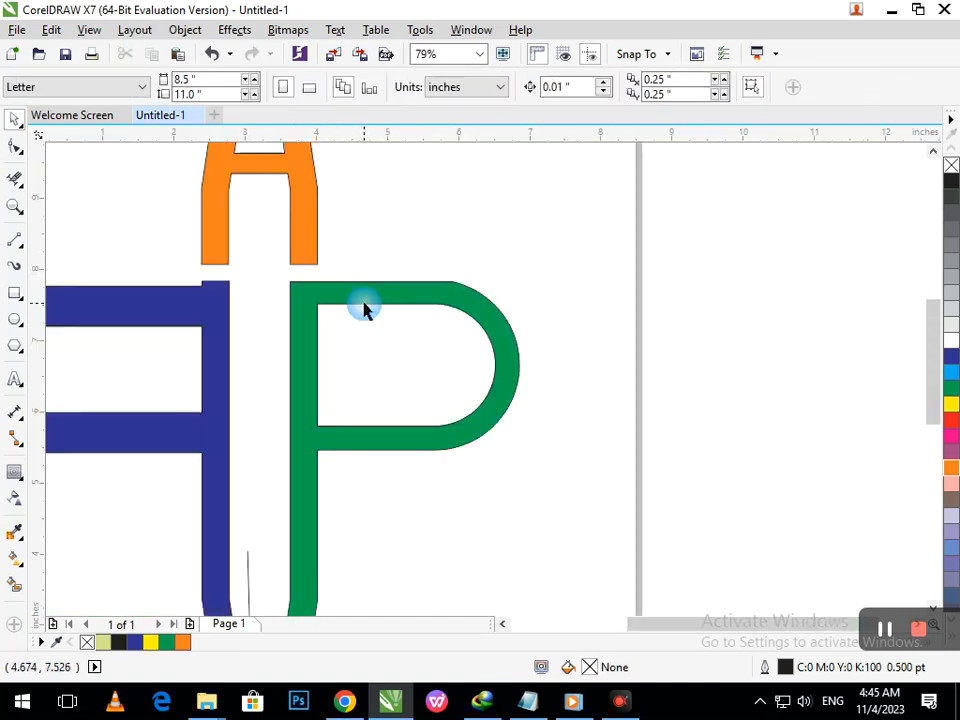
scroll(390, 324, "down", 2)
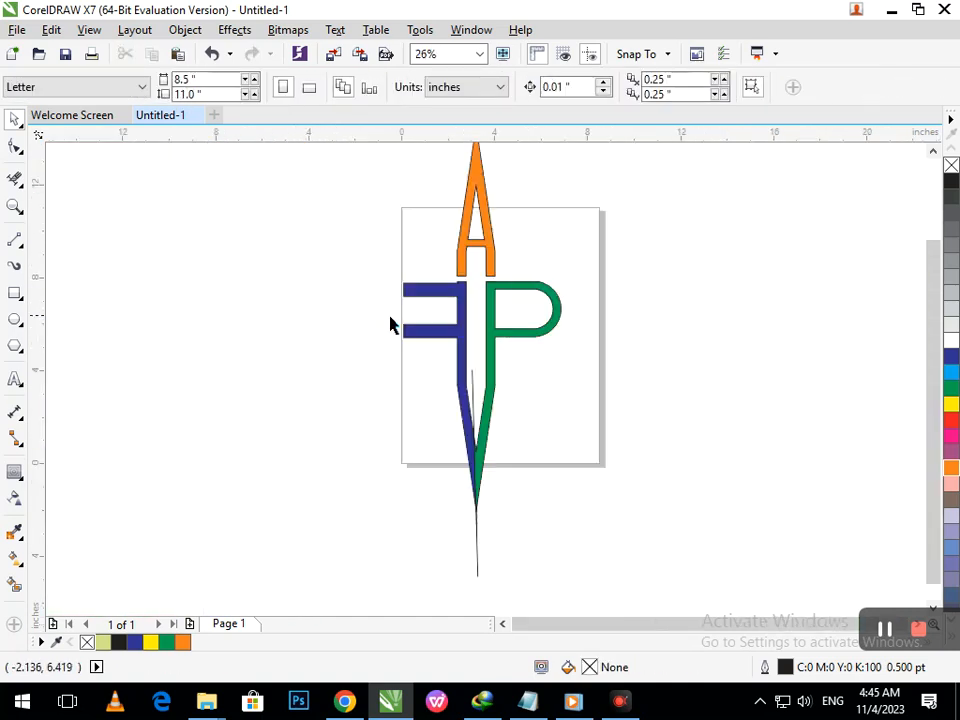
Delete the near-vertical construction line running through the emblem's lower tip
left_click(476, 392)
key("Delete")
left_click(475, 519)
key("Delete")
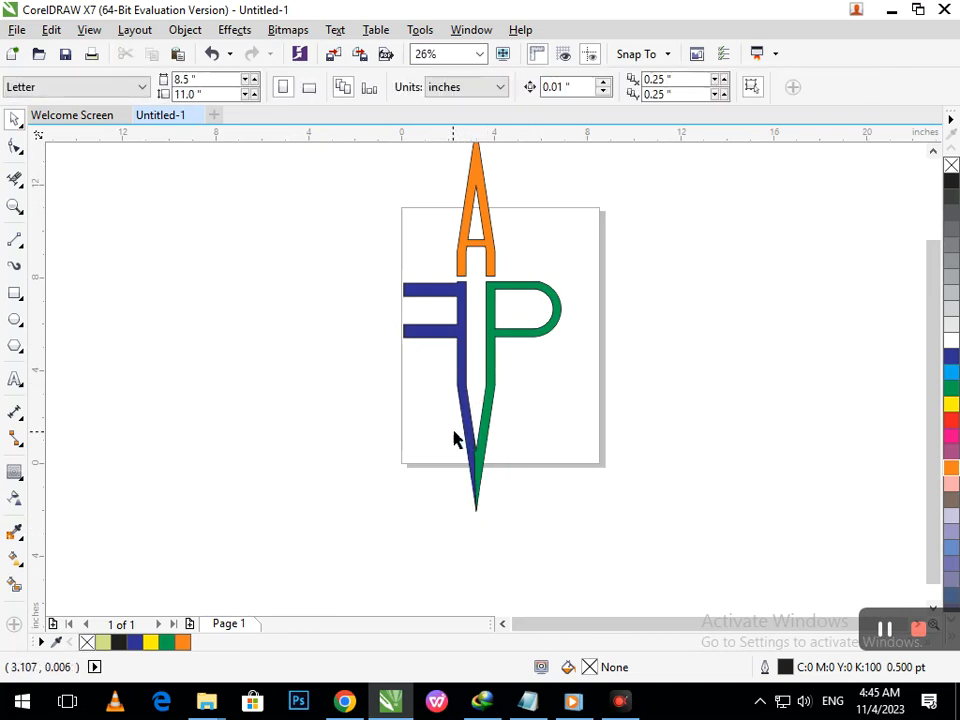
Reshape the green section where it meets the blue one at the lower inner V by moving its edge nodes
scroll(510, 510, "up", 3)
left_click(15, 147)
left_click(381, 303)
scroll(349, 236, "up", 4)
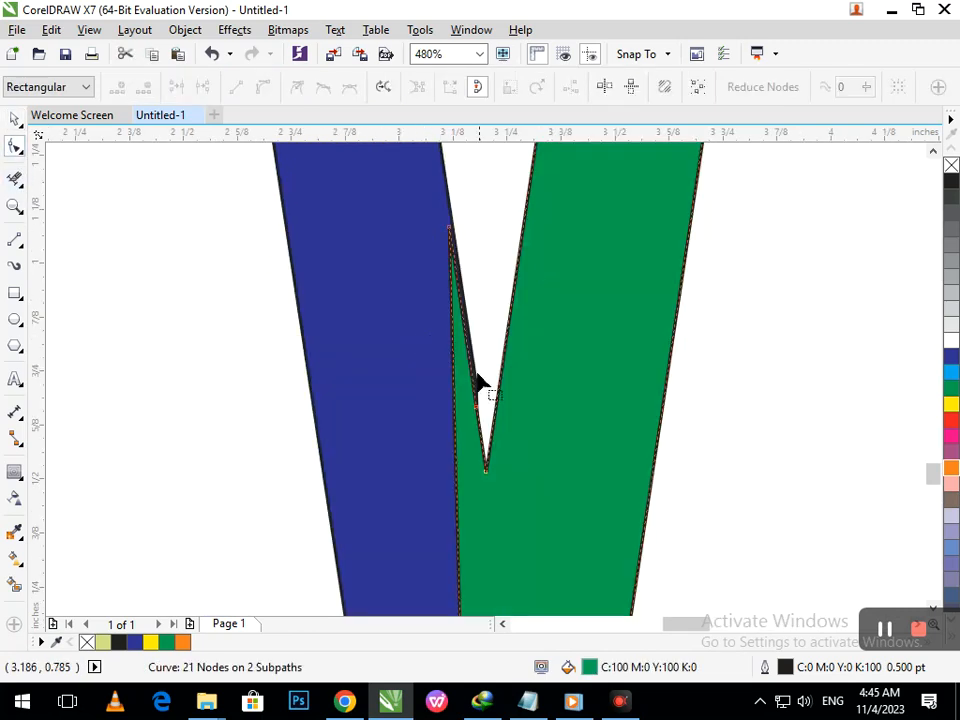
left_click_drag(448, 228, 451, 231)
mouse_move(459, 485)
left_mouse_down()
mouse_move(492, 492)
mouse_move(462, 480)
left_mouse_up()
left_click_drag(476, 418, 455, 385)
left_click_drag(441, 485, 460, 490)
key("F3")
key("F3")
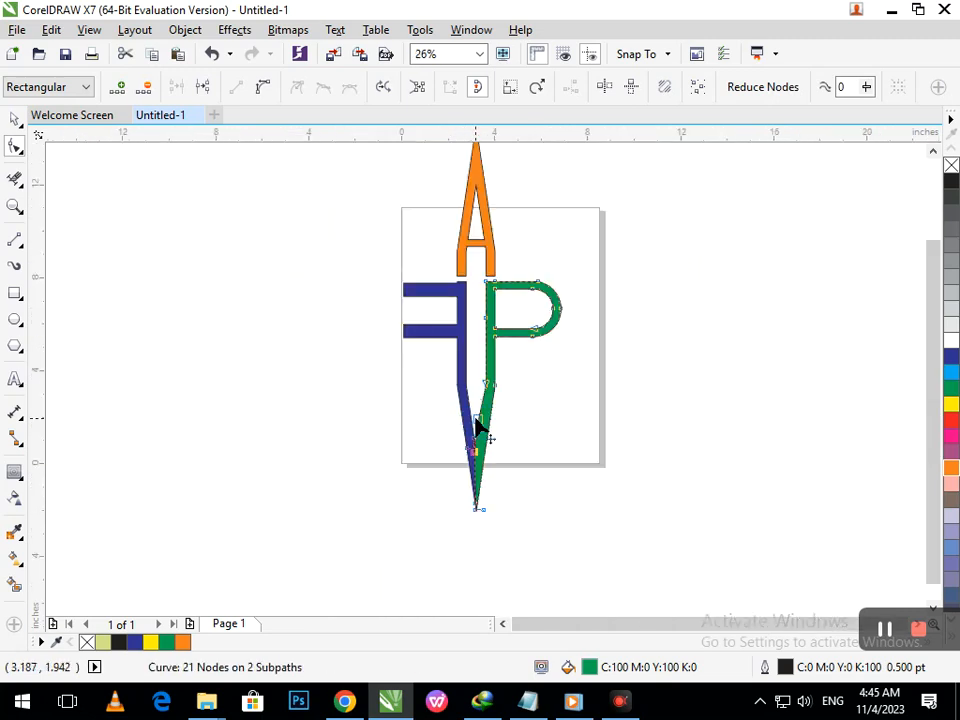
left_click(14, 120)
left_click(242, 319)
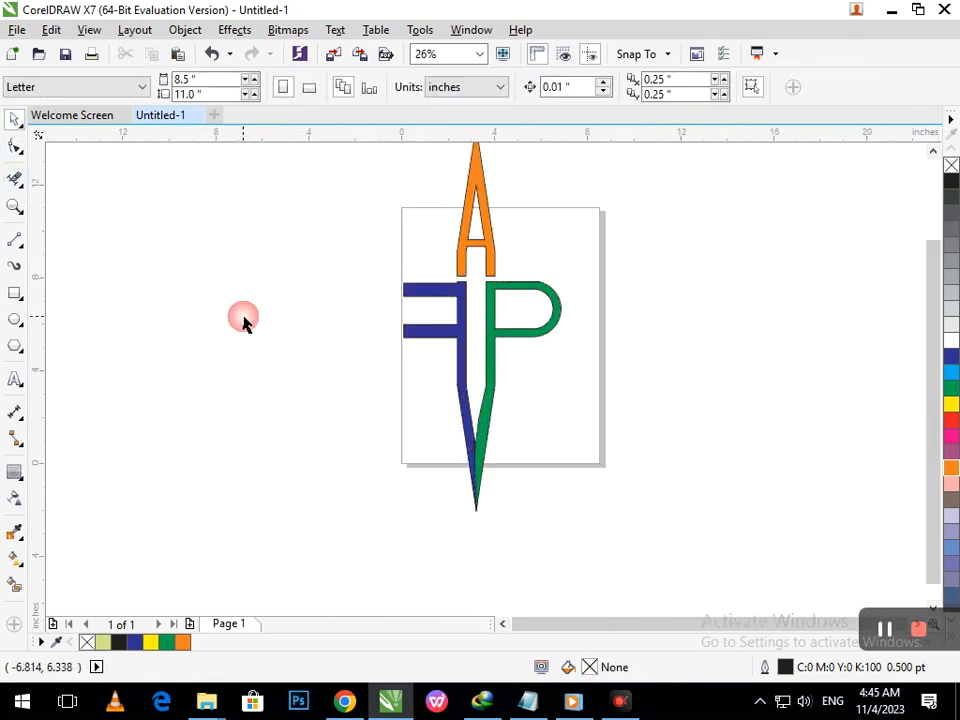
Shorten the blue and green sections together vertically about their common centre, keeping their width
left_click(464, 283)
key("F3")
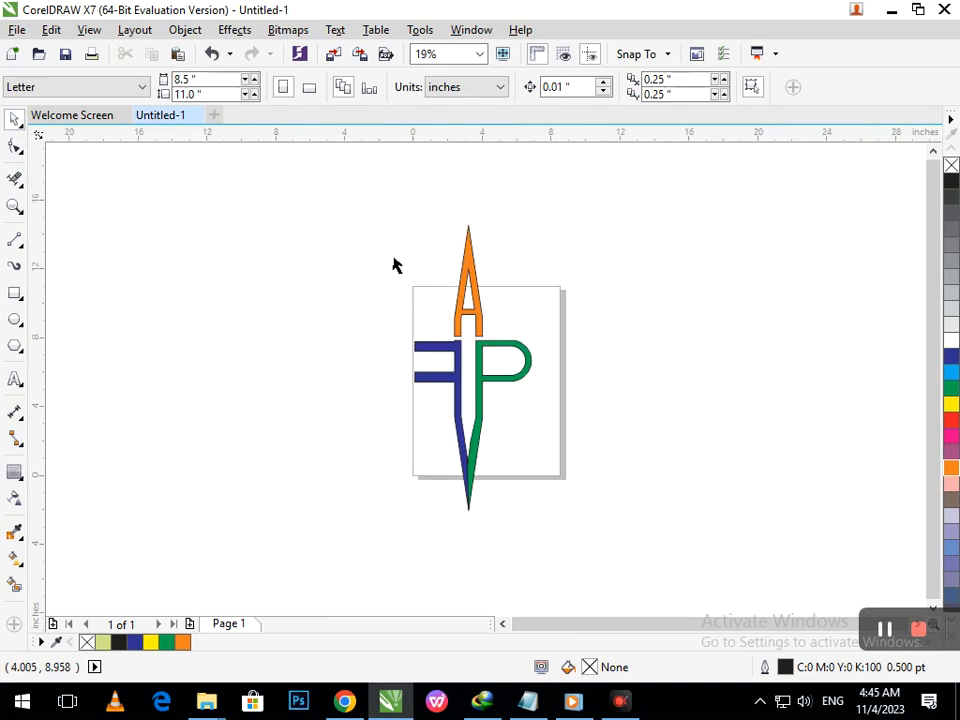
left_click_drag(360, 206, 558, 531)
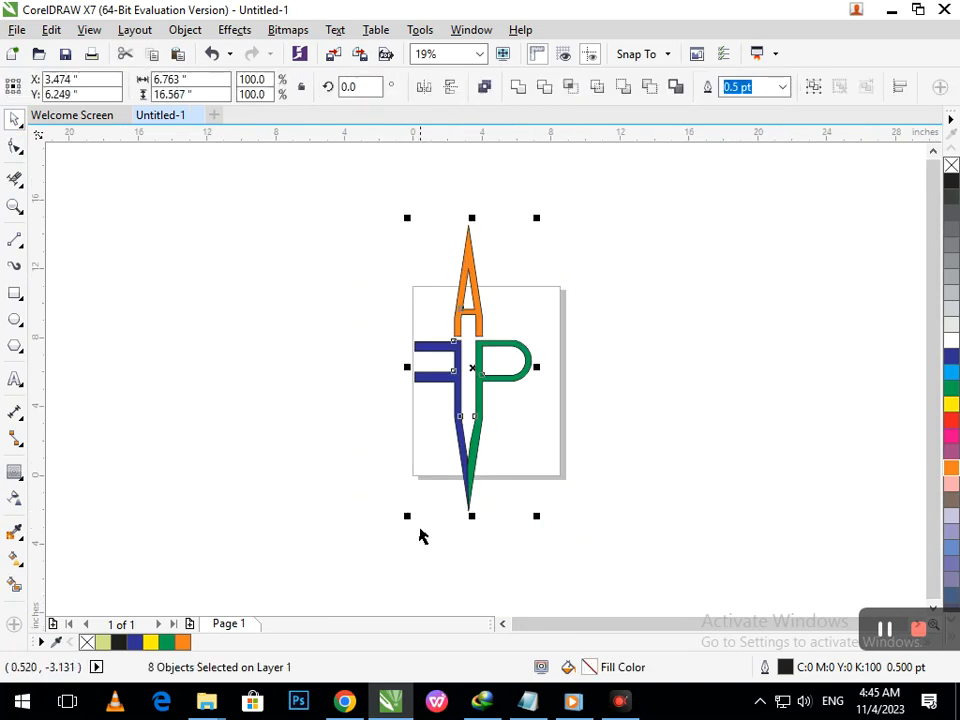
left_click(441, 548)
left_click_drag(401, 337, 558, 552)
left_click_drag(469, 512, 470, 484)
left_click(495, 439)
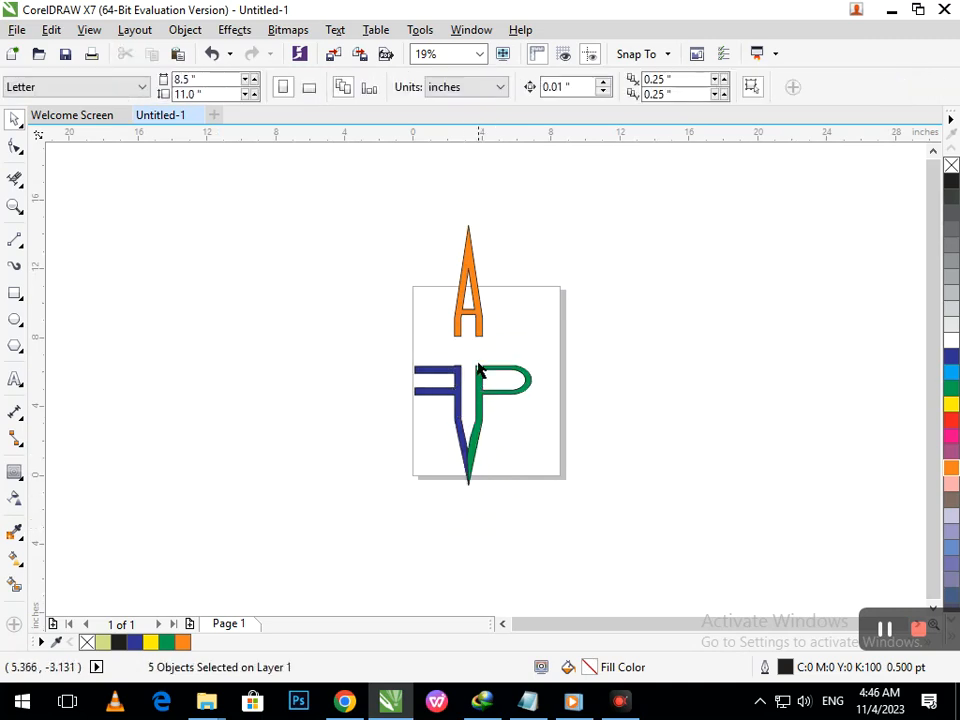
Shorten the orange A-shaped section to about 4 in tall and place it just above the blue and green sections
left_click(484, 347)
left_click_drag(484, 347, 485, 370)
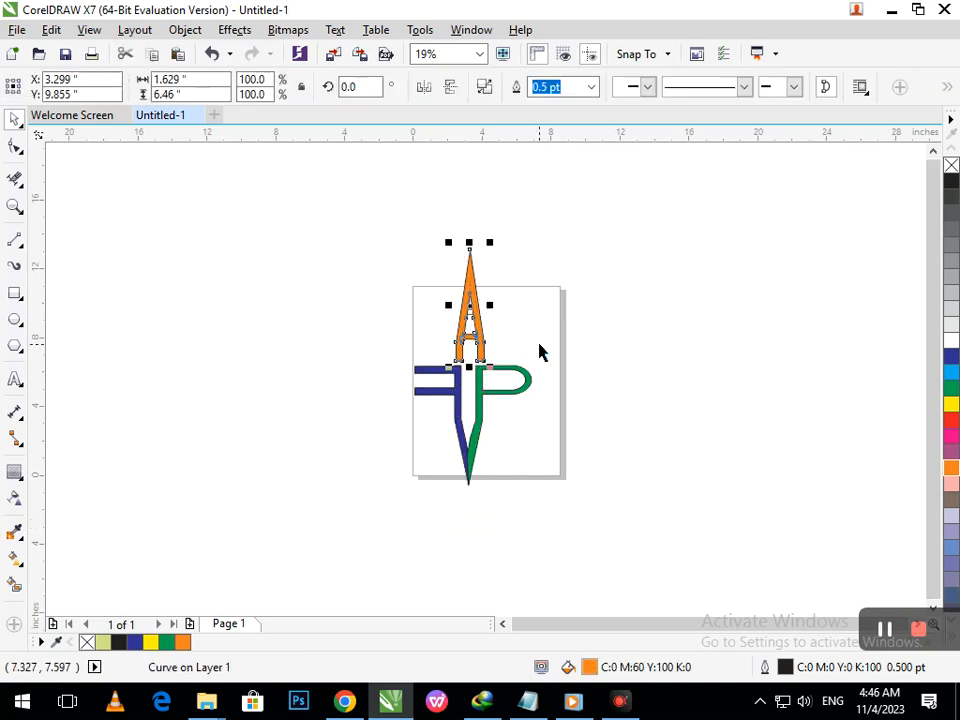
left_click_drag(469, 242, 470, 272)
left_click(487, 303)
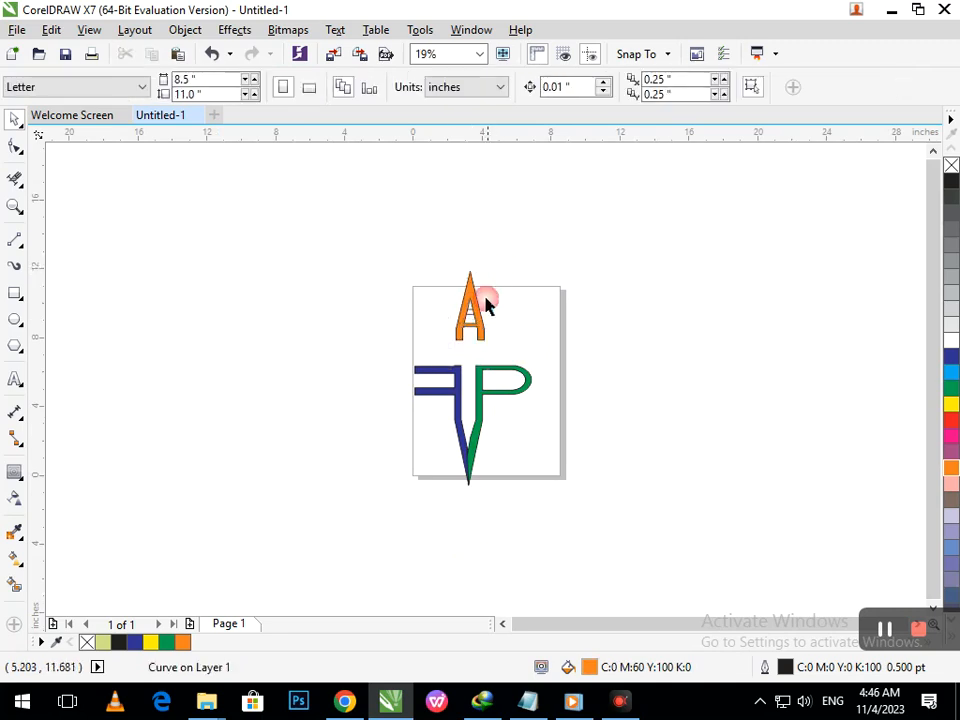
scroll(458, 298, "up", 3)
left_click_drag(508, 378, 501, 440)
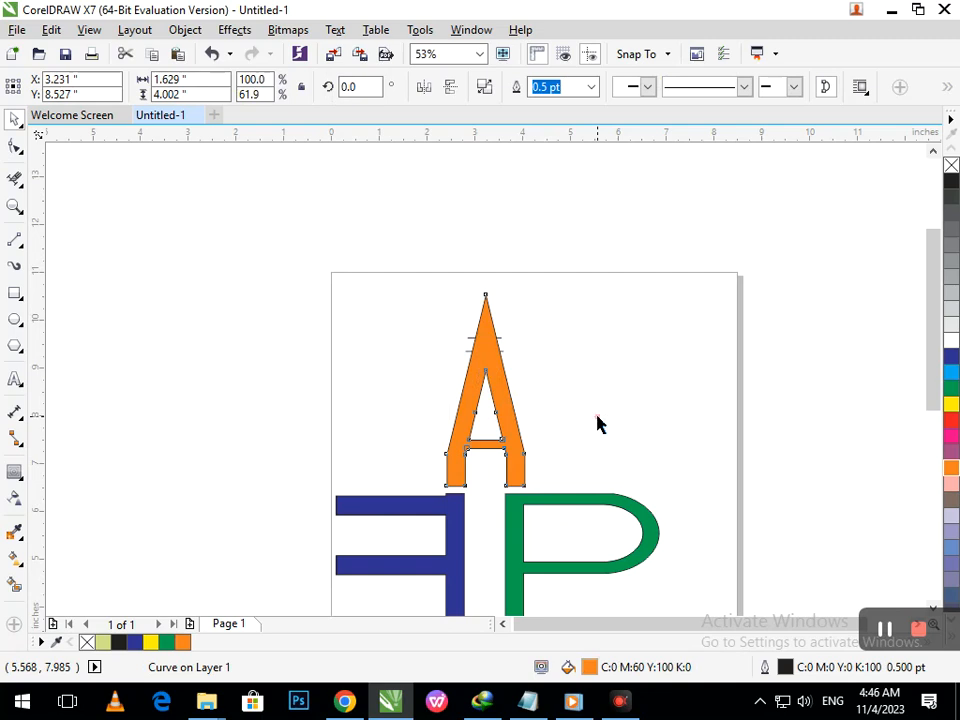
left_click(597, 424)
scroll(578, 389, "down", 3)
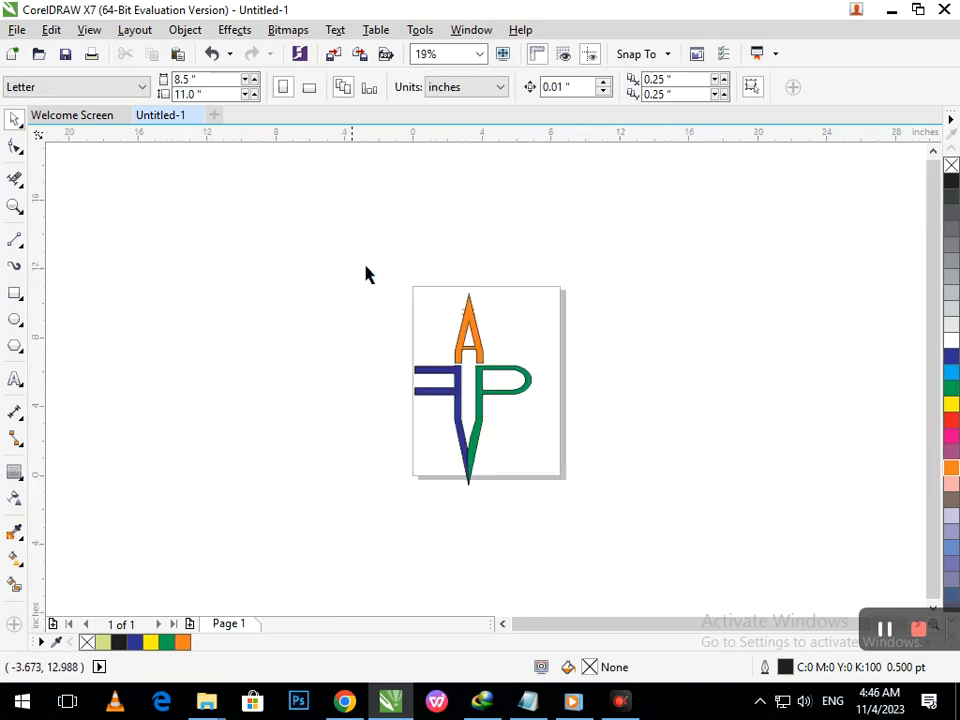
Draw an ellipse about 13.1 by 8.6 in beside the page and overlap it with a slightly offset copy
left_click(542, 507)
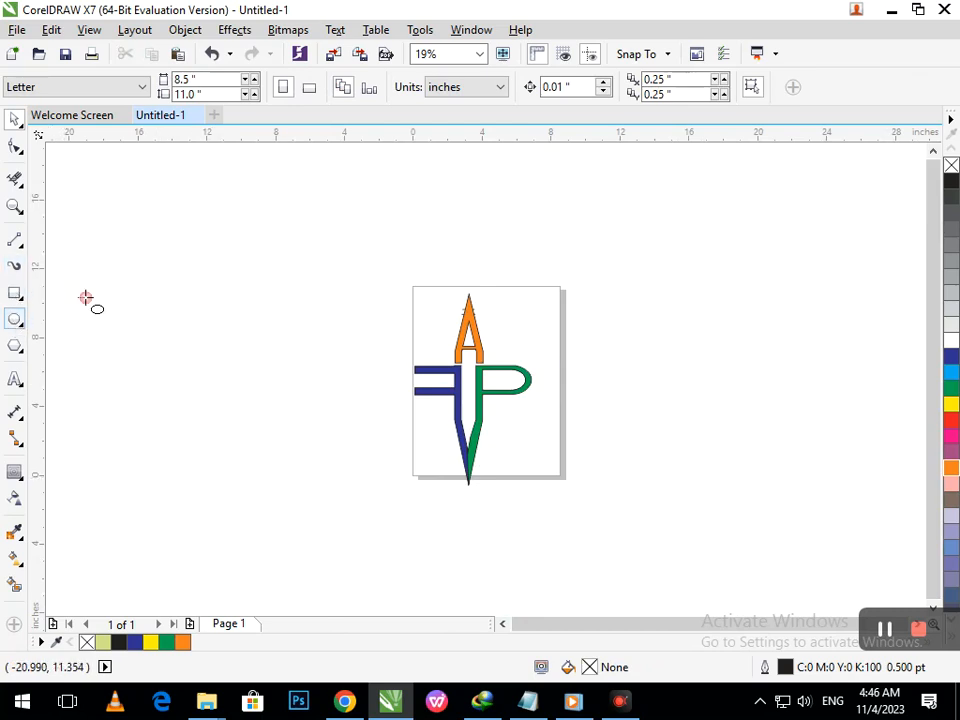
mouse_move(137, 225)
left_mouse_down()
mouse_move(336, 326)
mouse_move(368, 380)
left_mouse_up()
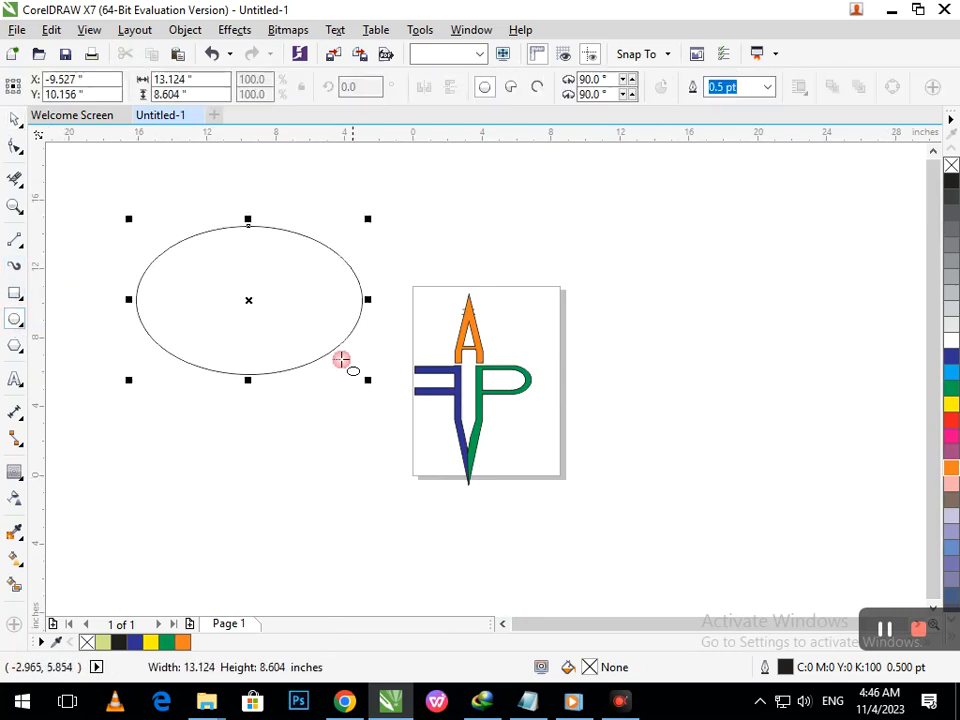
left_click(15, 120)
left_click(131, 285)
left_click_drag(190, 320, 197, 314)
left_click(180, 462)
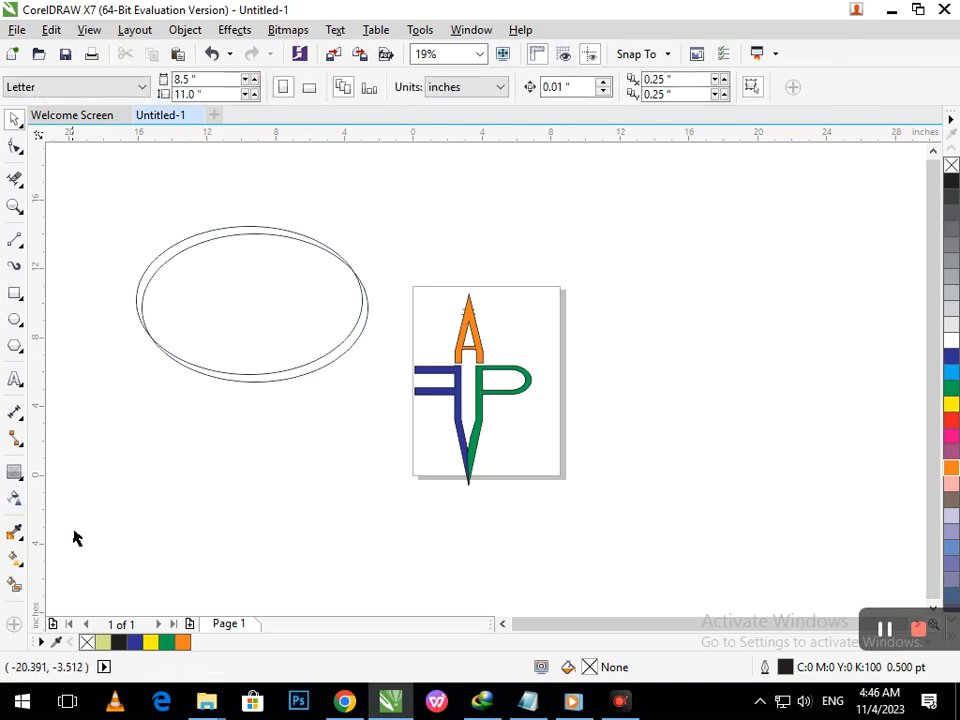
Create both crescents between the overlapping ellipses with Smart Fill and colour them purple (C:20 M:80 Y:0 K:20)
left_click(302, 368)
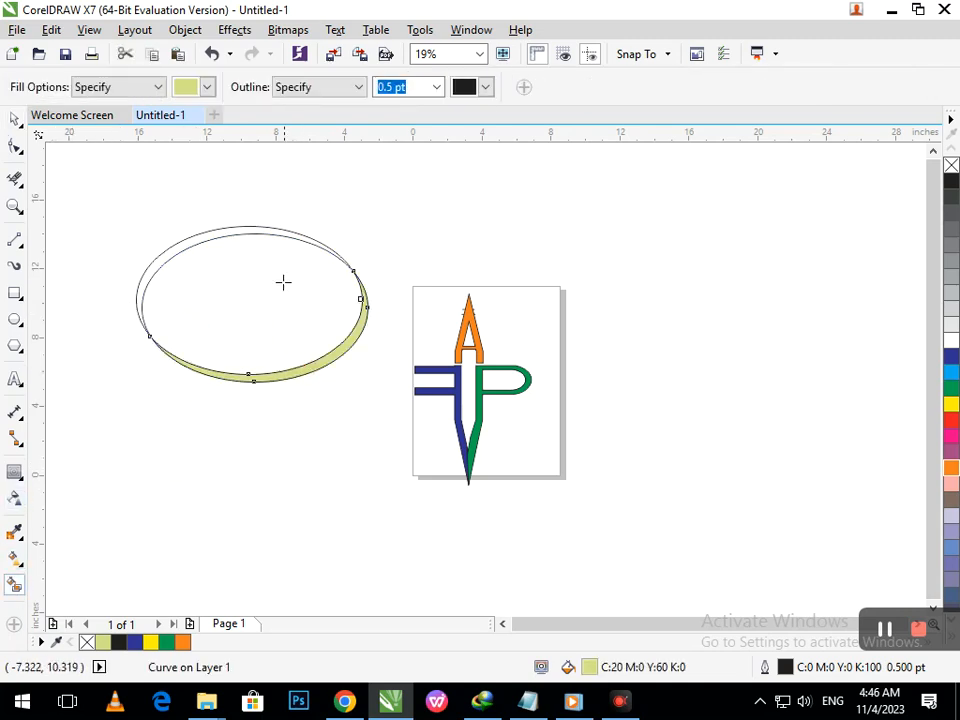
left_click(279, 233)
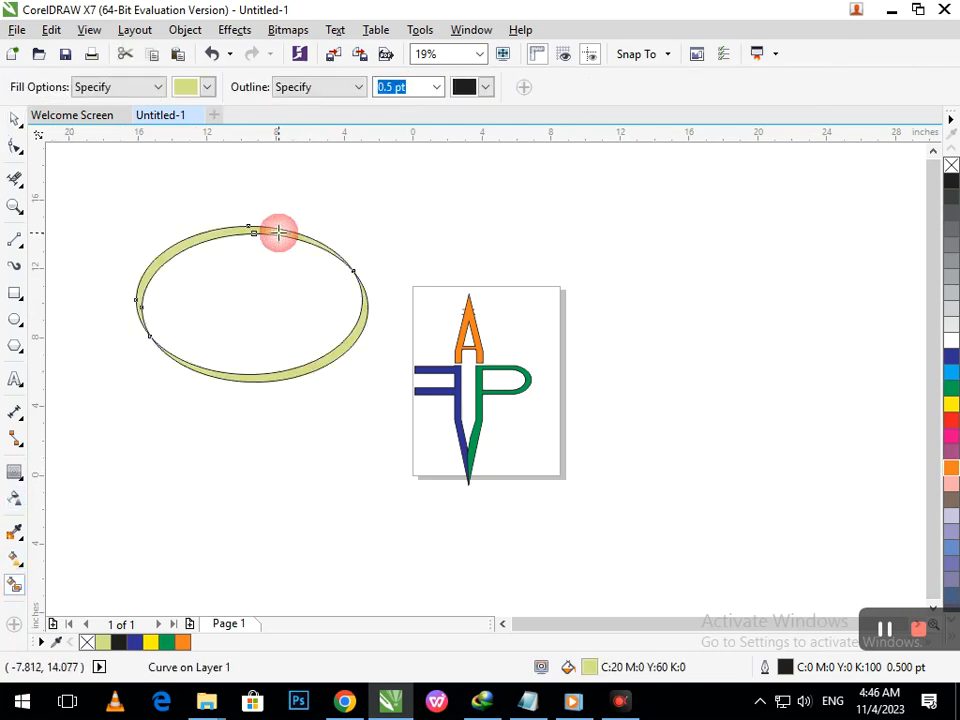
left_click(951, 439)
left_click(346, 345)
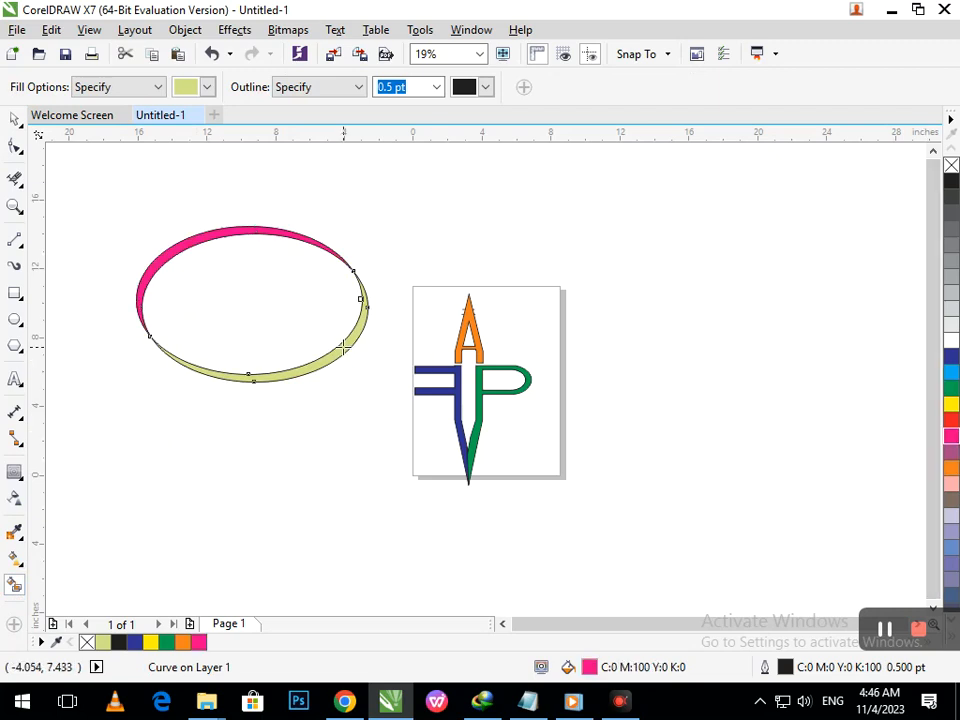
left_click(951, 451)
left_click(285, 234)
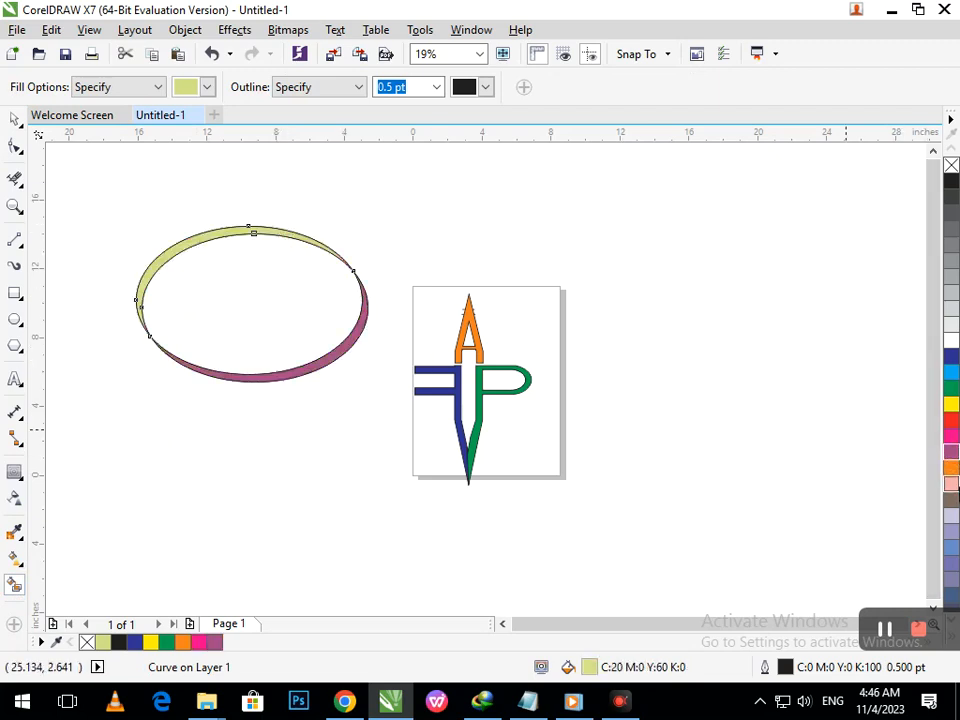
left_click(950, 453)
Rotate the ellipses and their purple crescents together by 90 degrees so the ring stands upright
left_click(15, 118)
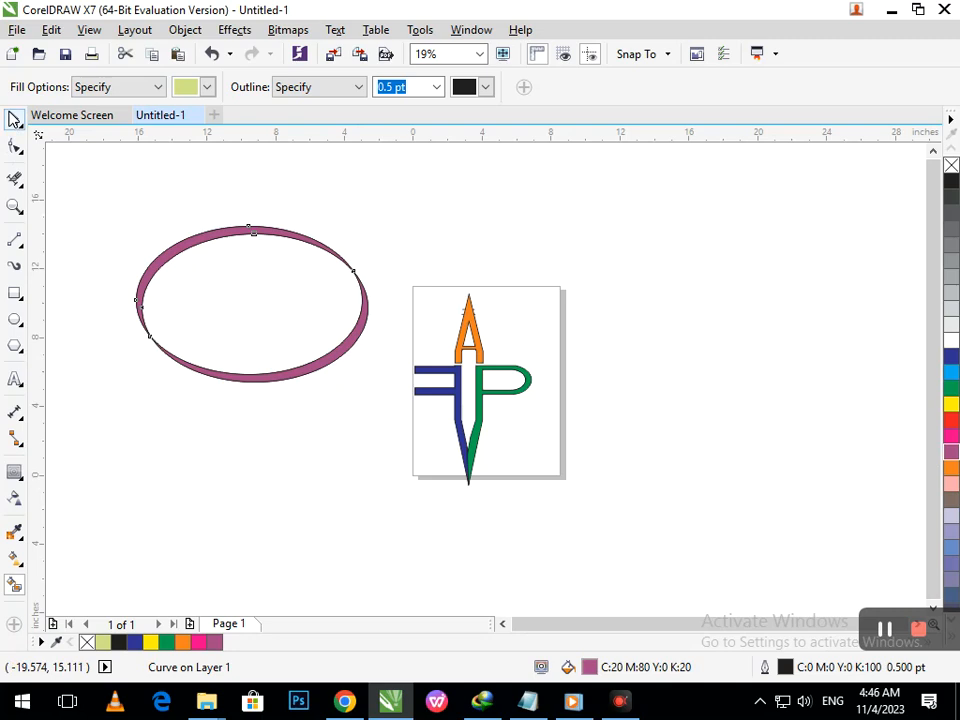
left_click_drag(60, 170, 275, 408)
left_click(272, 377)
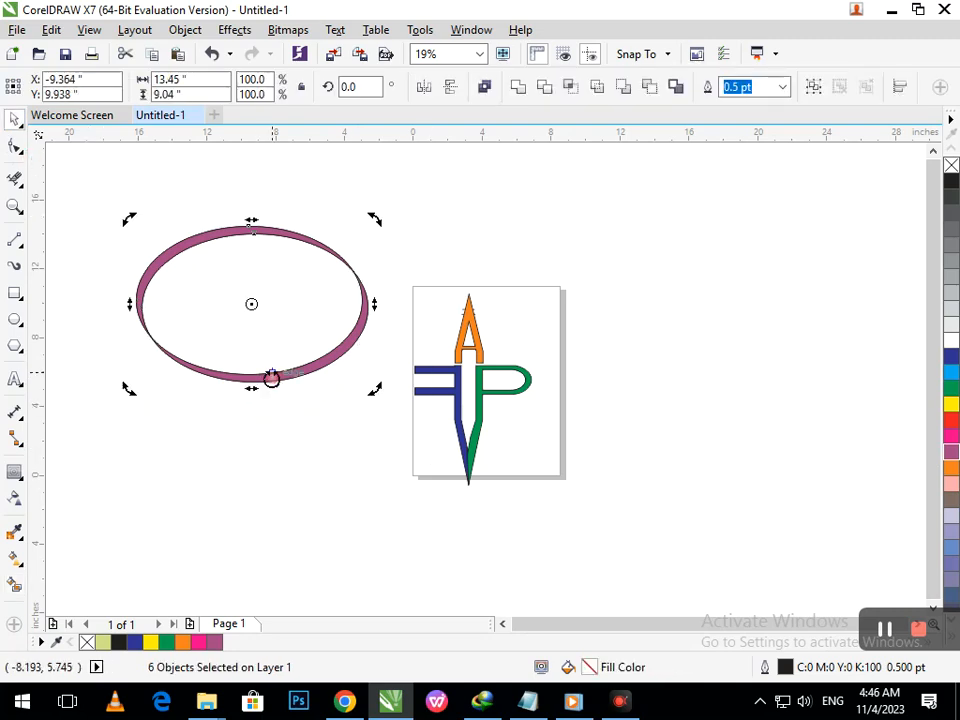
left_click_drag(167, 424, 328, 435)
left_click(227, 433)
Move the upright purple ring onto the page so that it encloses the three-coloured emblem
left_click_drag(182, 208, 349, 484)
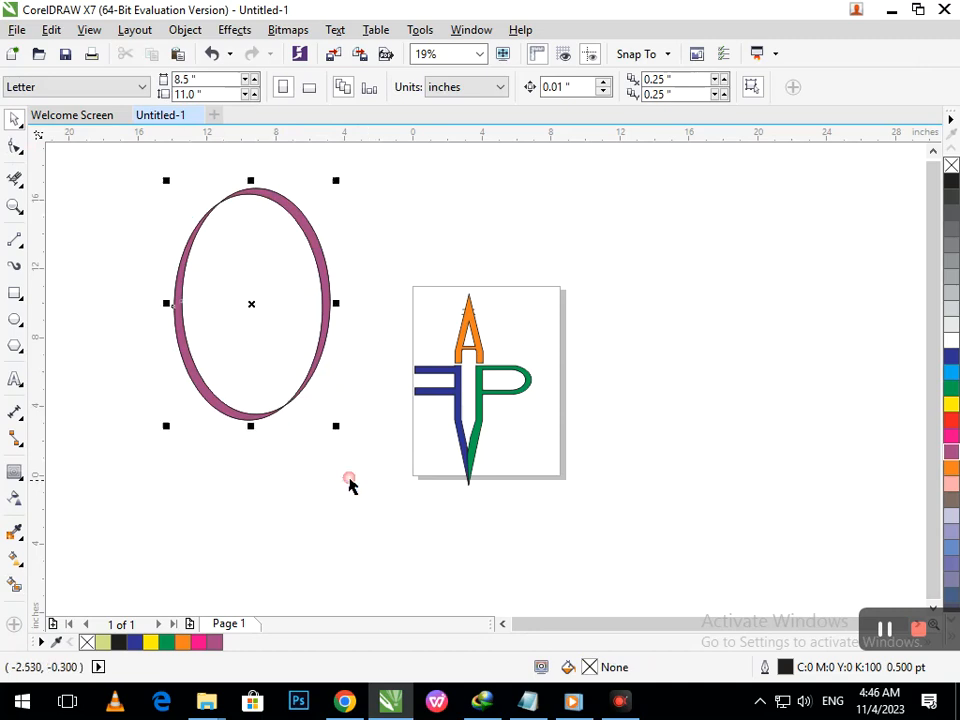
left_click_drag(253, 421, 473, 498)
left_click(559, 525)
Move the ring and emblem together off the page into the empty area well to its left
left_click_drag(305, 195, 576, 495)
left_click_drag(465, 491, 181, 403)
key("F3")
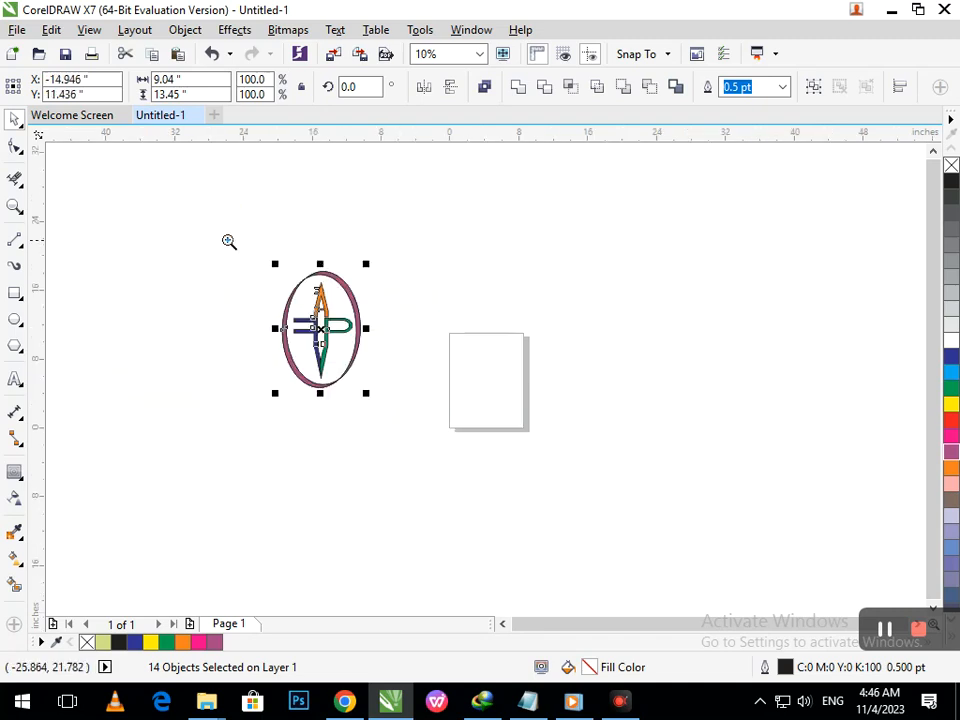
scroll(260, 322, "up", 3)
left_click_drag(418, 494, 226, 509)
left_click(516, 446)
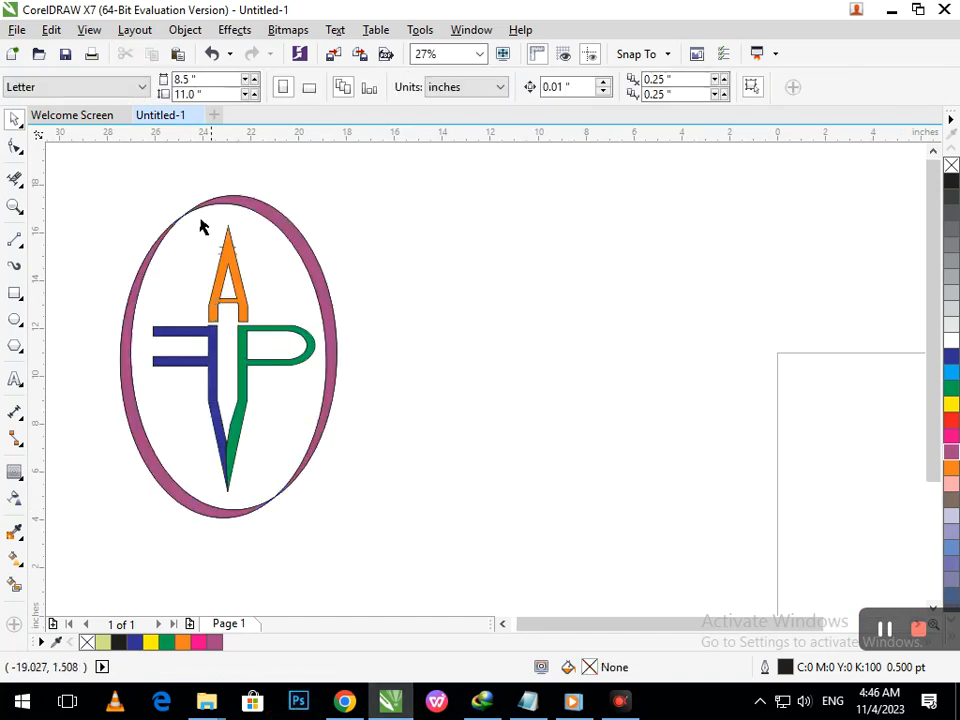
Scale the ring and emblem together down about their centre to roughly 51.8% of their size
left_click_drag(77, 177, 414, 602)
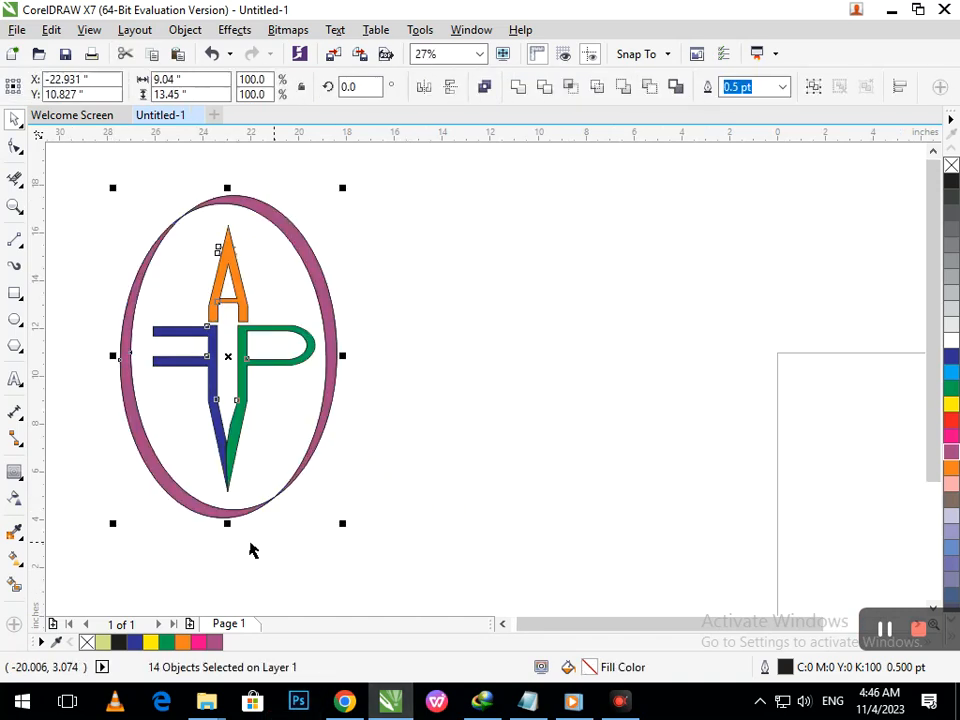
left_click_drag(111, 523, 148, 467)
left_click(172, 337)
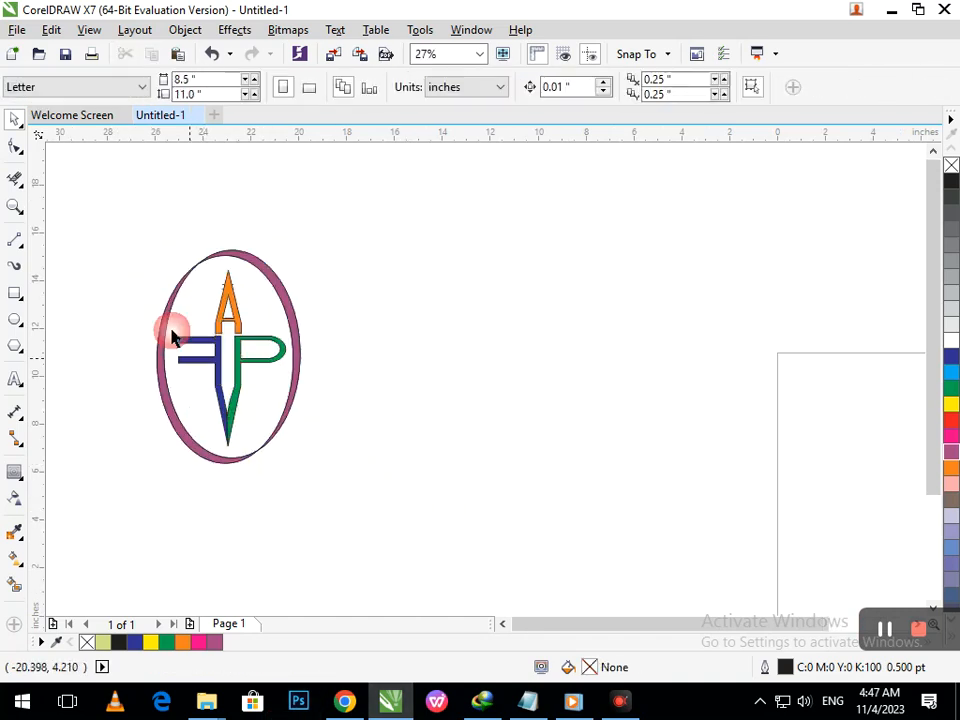
key("F4")
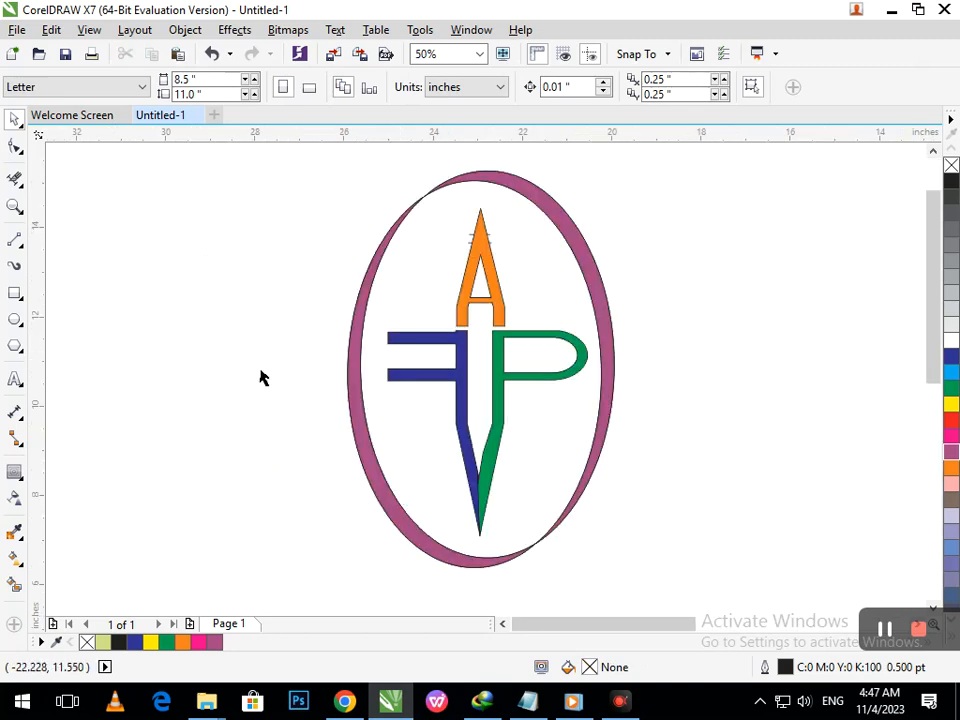
left_click_drag(294, 167, 676, 612)
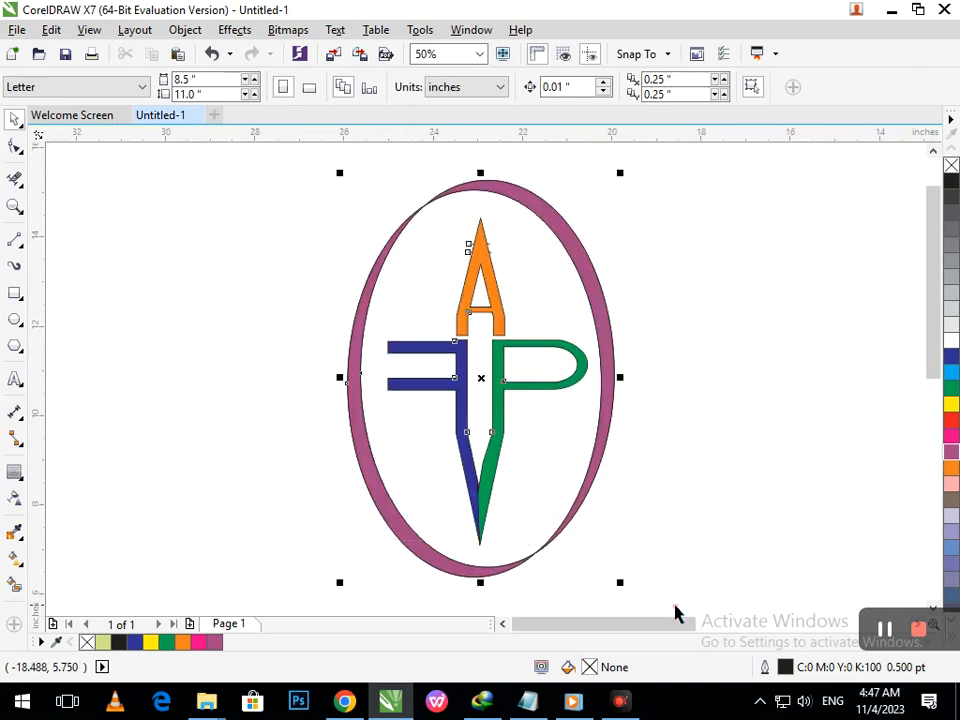
left_click_drag(343, 581, 373, 542)
left_click(516, 454)
Nudge the orange A-shaped section up by 0.05 in, widening its gap to the sections below
left_click(484, 322)
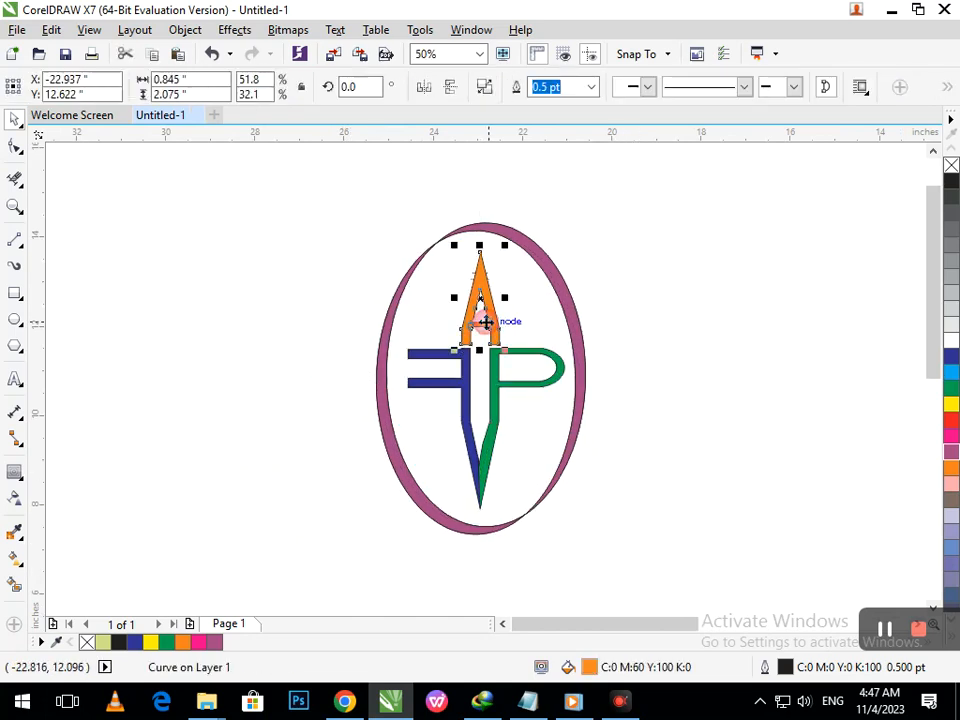
key("Up")
key("Up")
key("Up")
key("Up")
key("Up")
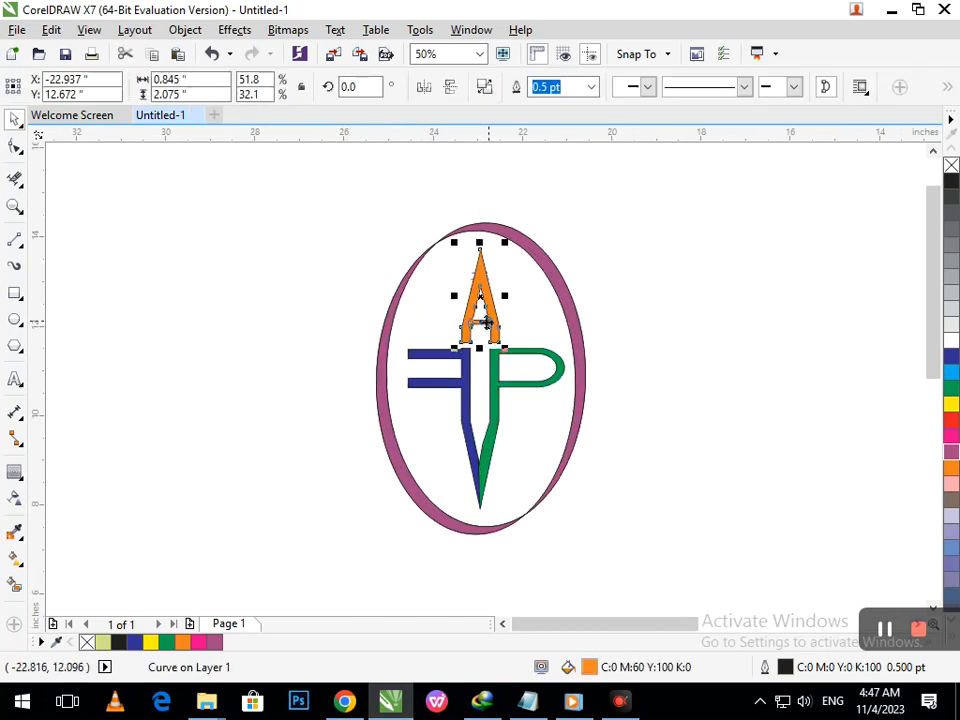
left_click(641, 450)
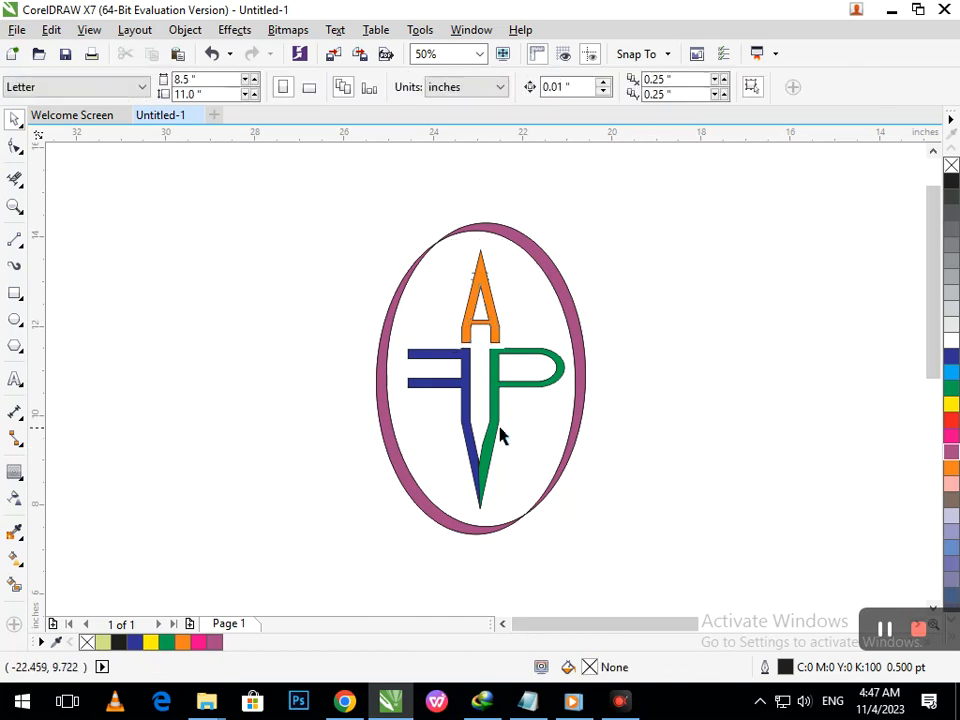
Shift the green section slightly right, away from the blue section
left_click(493, 428)
left_click_drag(493, 428, 497, 430)
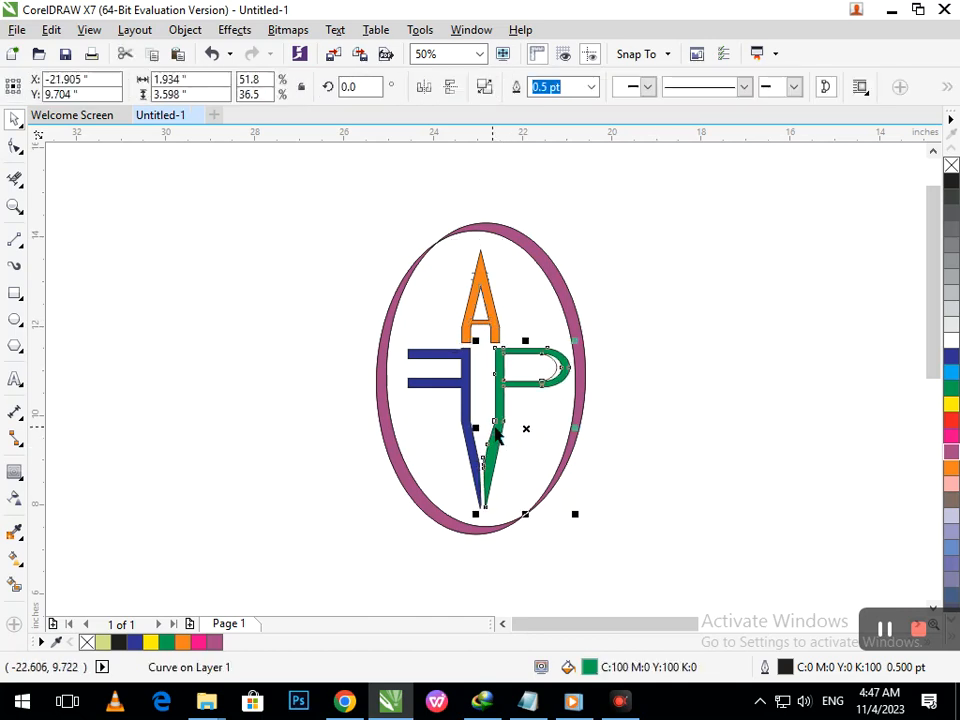
left_click(660, 485)
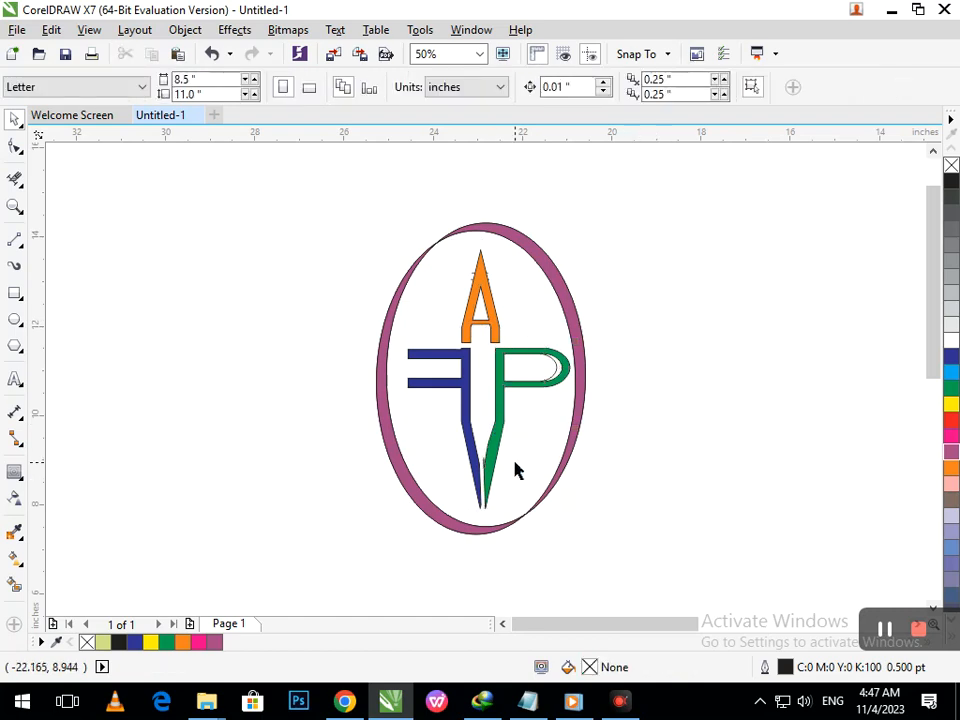
Try to shift the blue section slightly left, away from the green section
left_click(476, 469)
left_click_drag(476, 469, 471, 469)
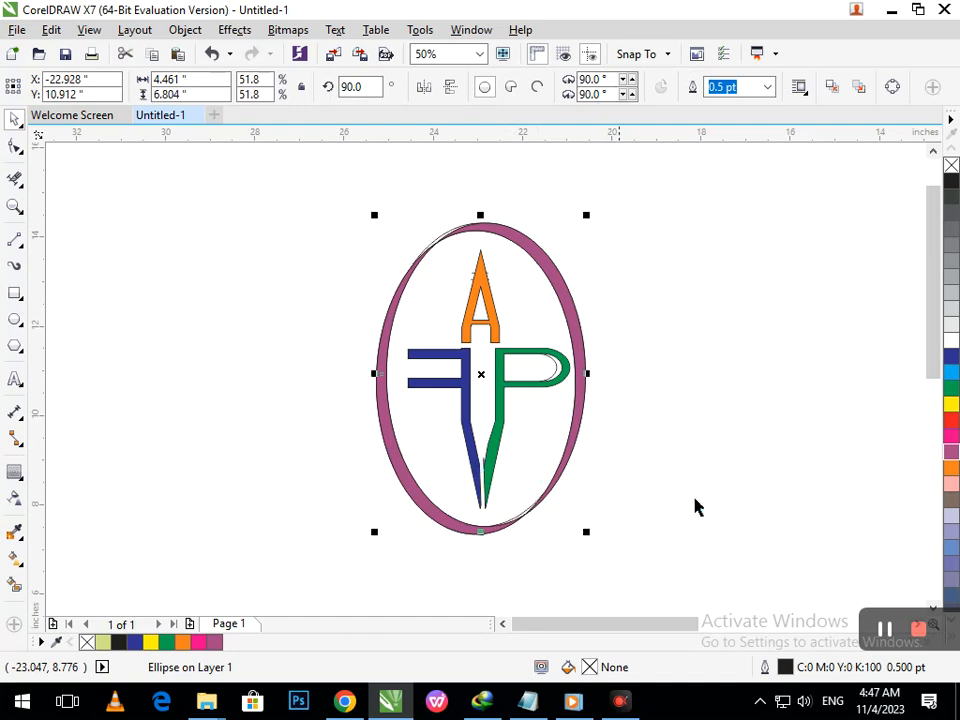
left_click(257, 414)
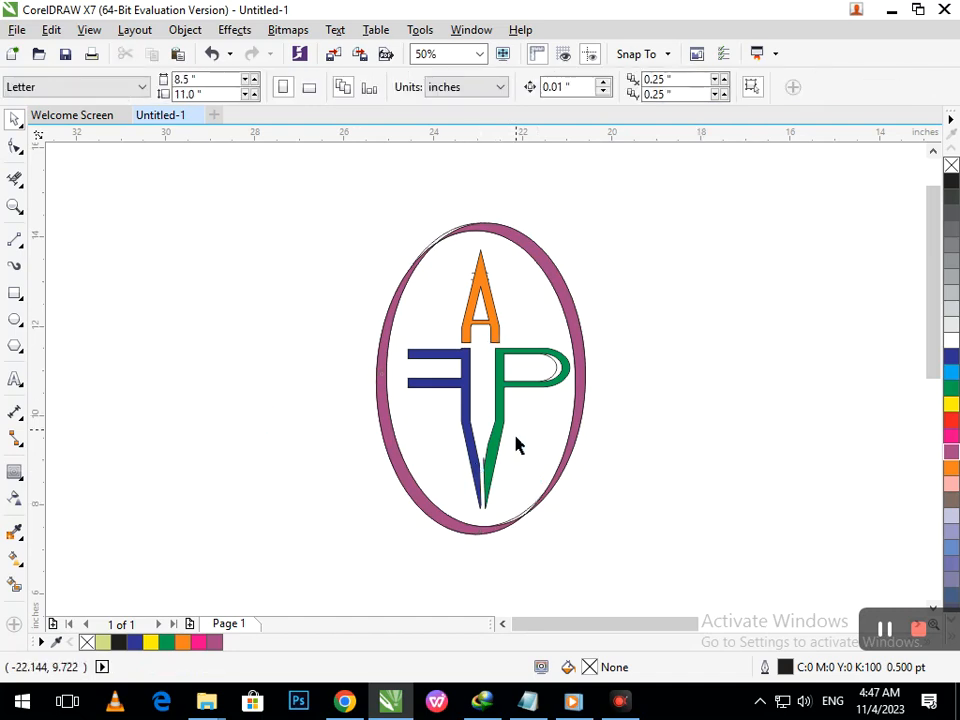
Undo the move of the ellipse and most of the green section's shift to the right
left_click(540, 476)
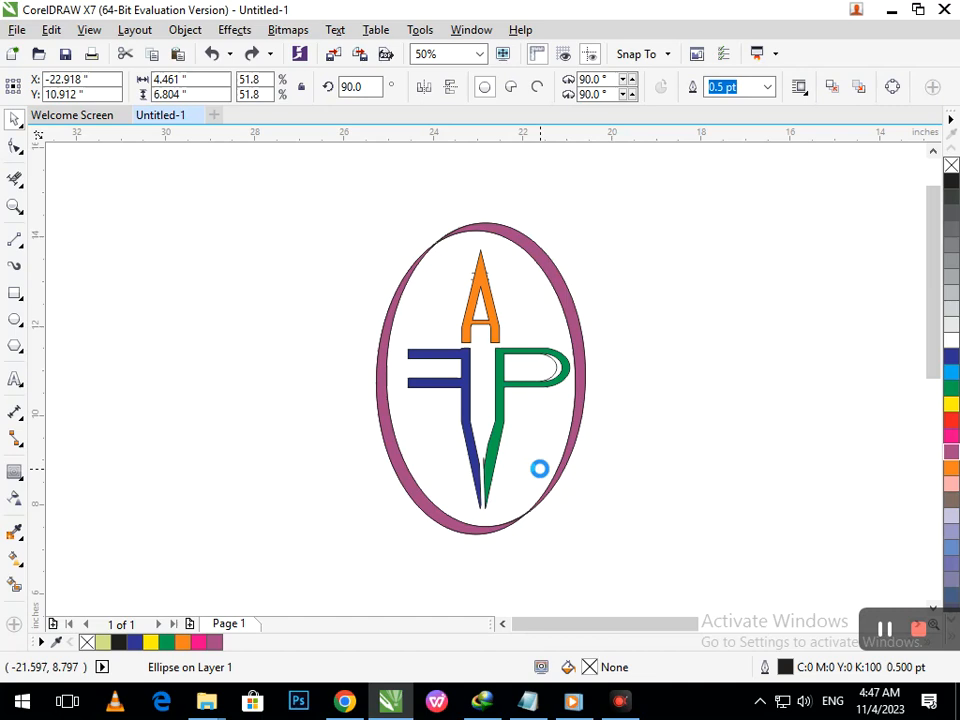
key("Tab")
left_click(620, 469)
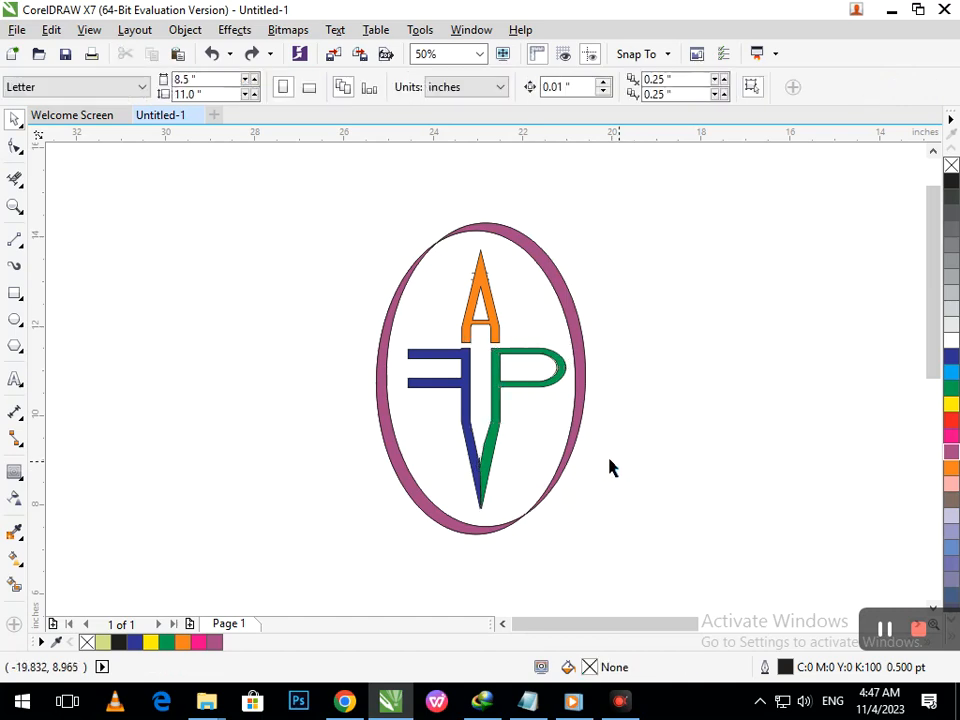
Try green as the fill of the ring's right crescent and blue as the fill of its left crescent
left_click(576, 452)
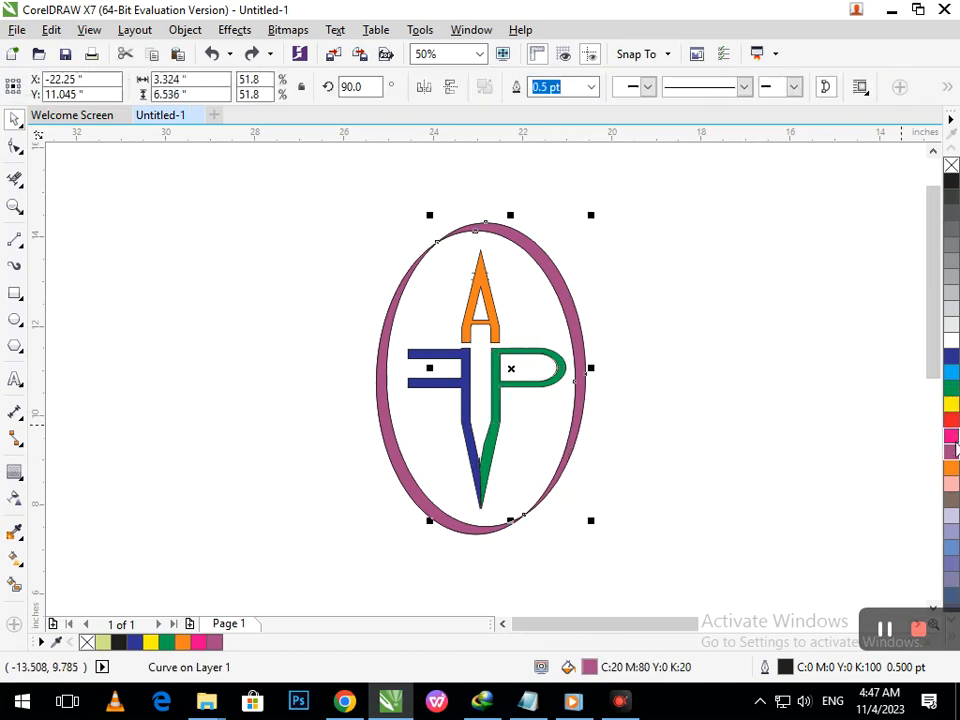
left_click(951, 403)
left_click(951, 388)
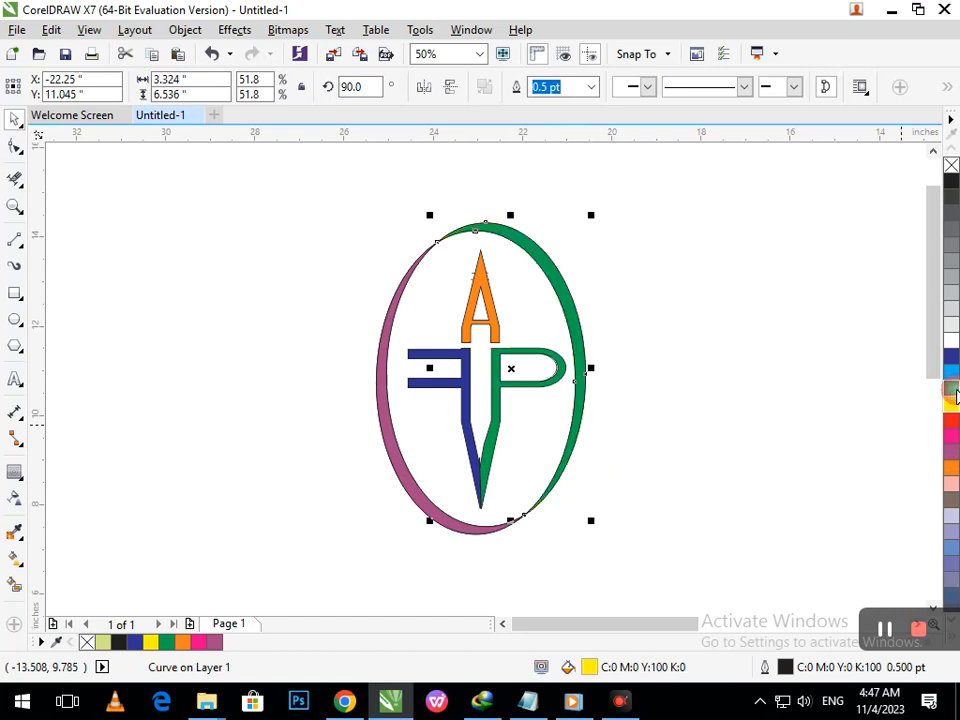
left_click(407, 489)
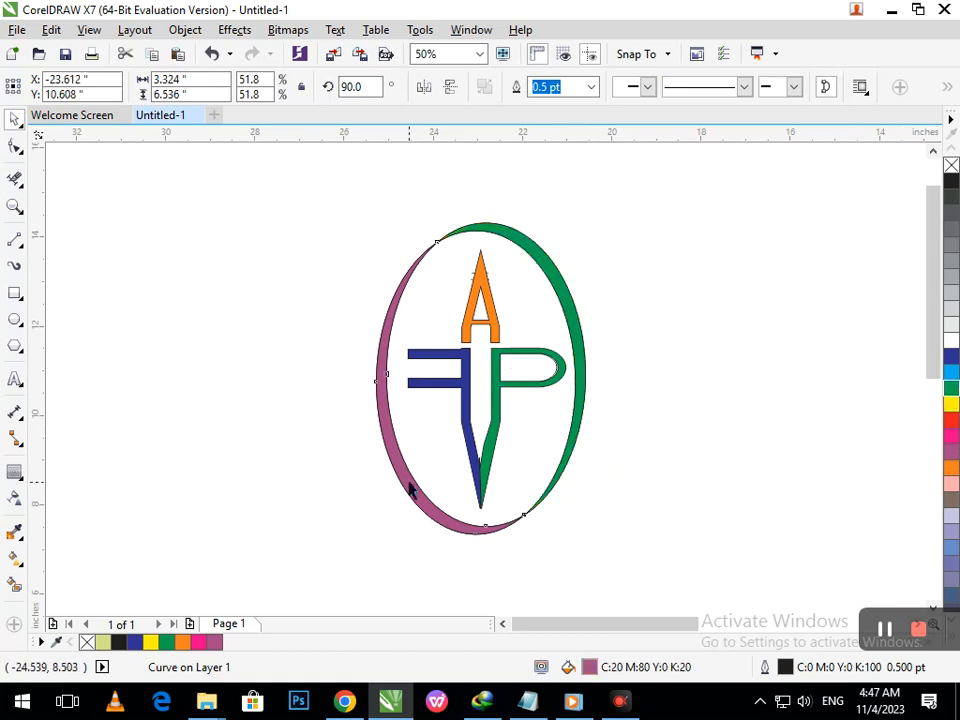
left_click(951, 357)
left_click(730, 408)
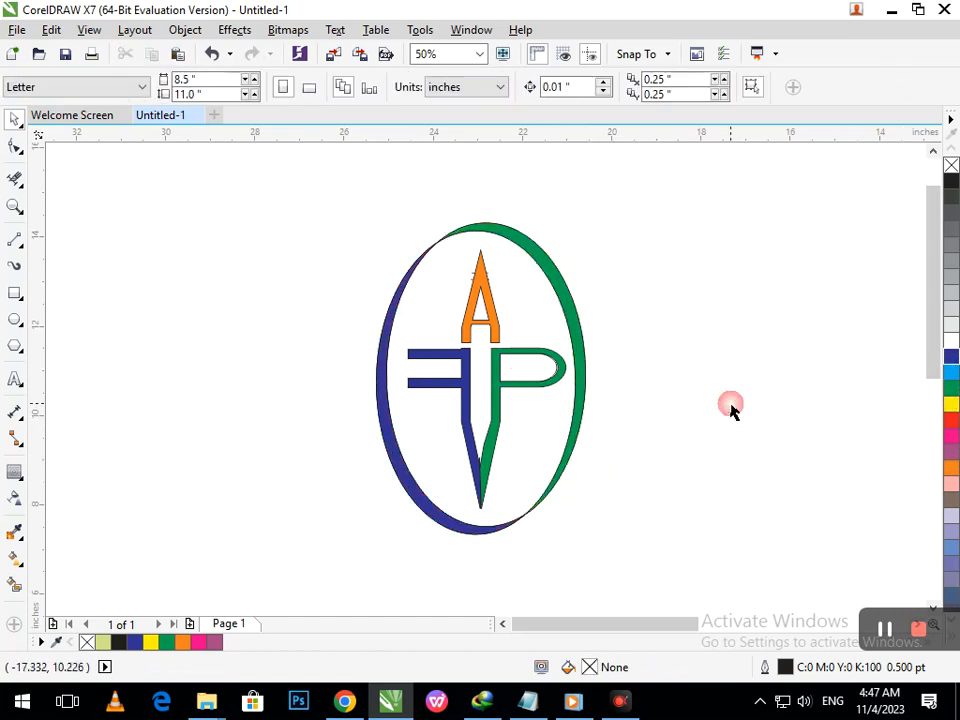
Fill the ring's right crescent black and, after trying purple and green, its left crescent grey-brown
left_click(580, 406)
left_click(951, 181)
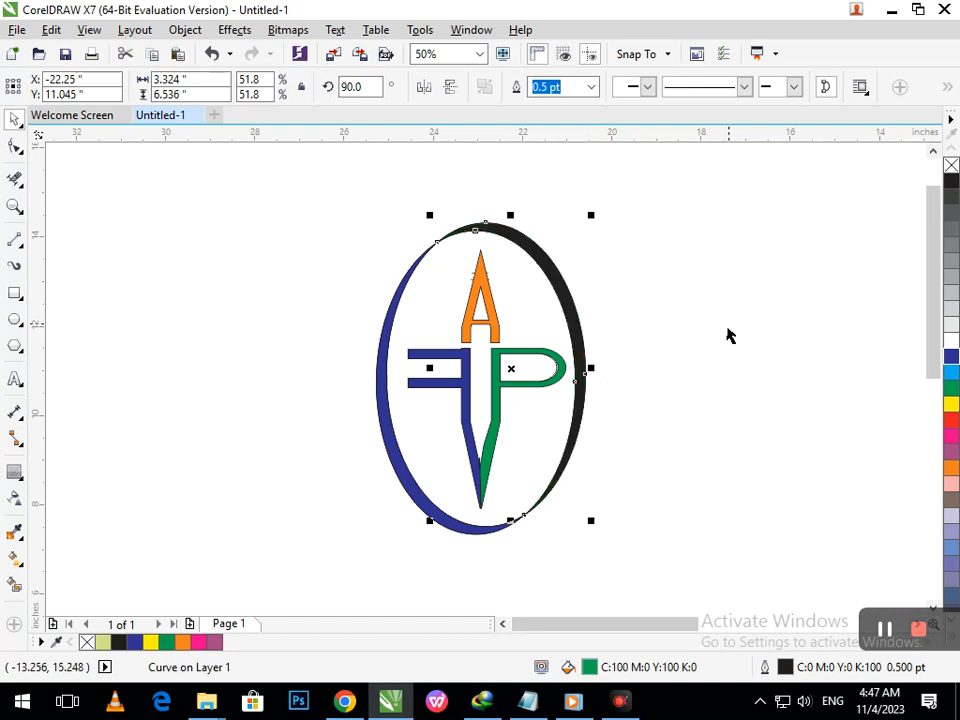
left_click(360, 555)
left_click(475, 497)
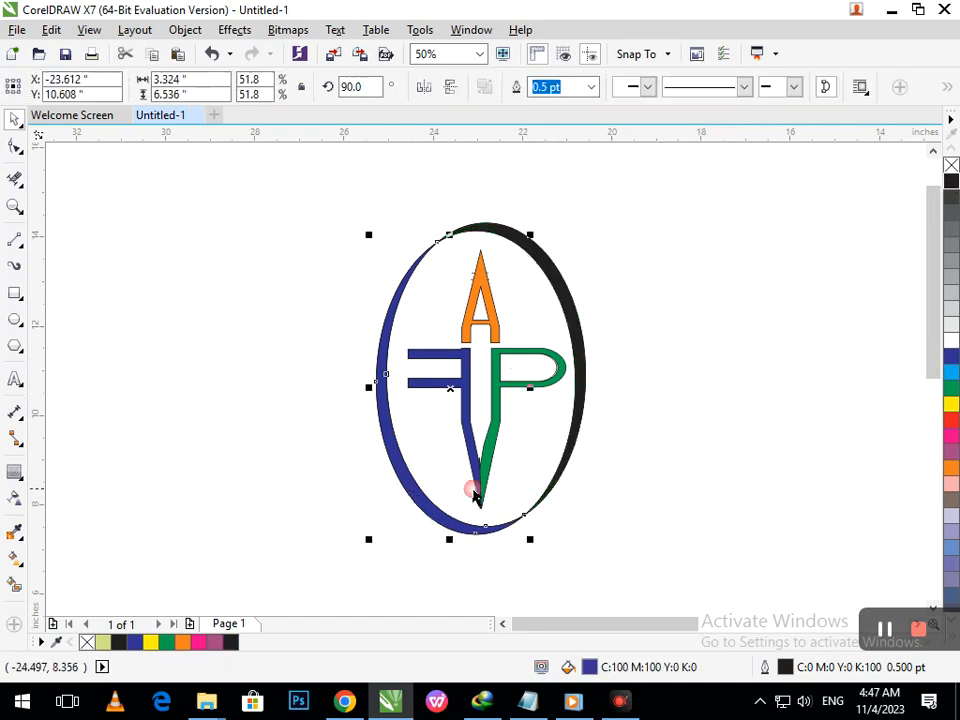
left_click(950, 452)
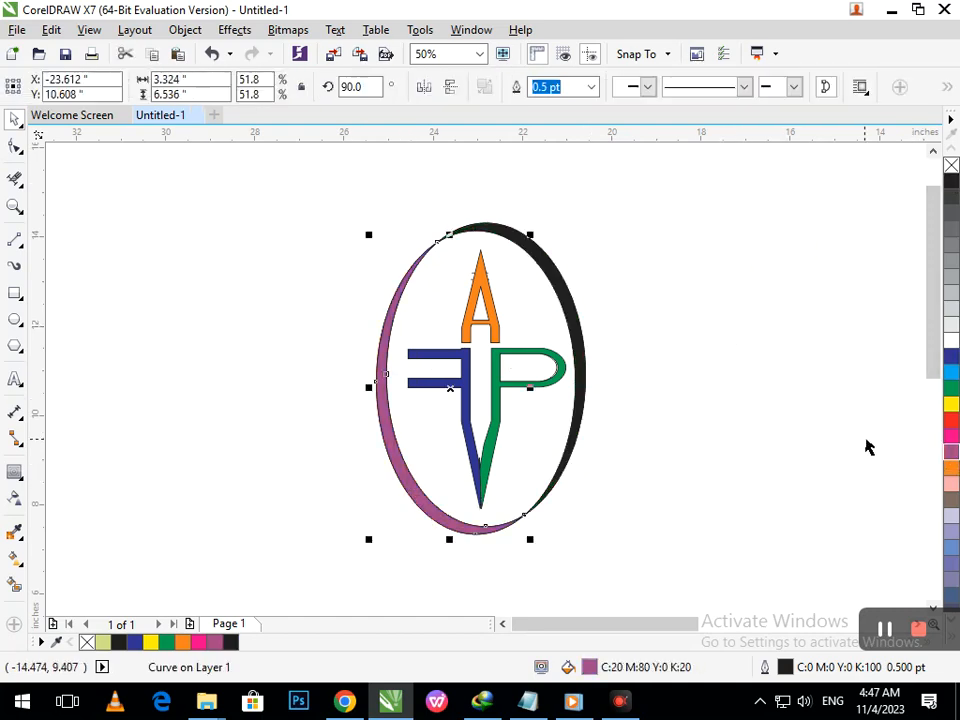
left_click(951, 388)
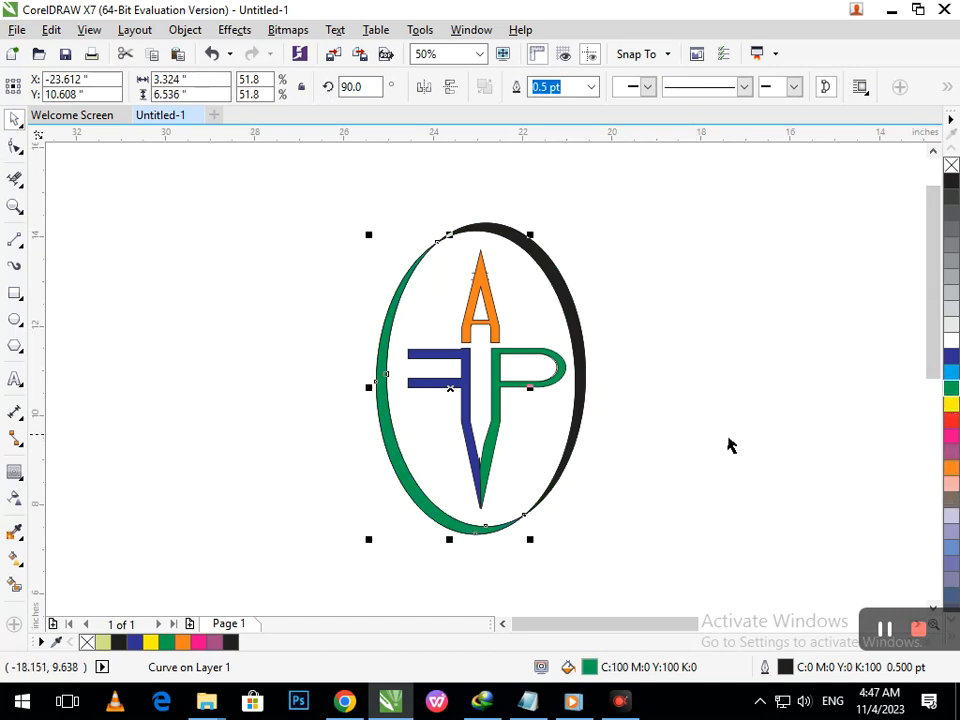
left_click(950, 499)
left_click(750, 490)
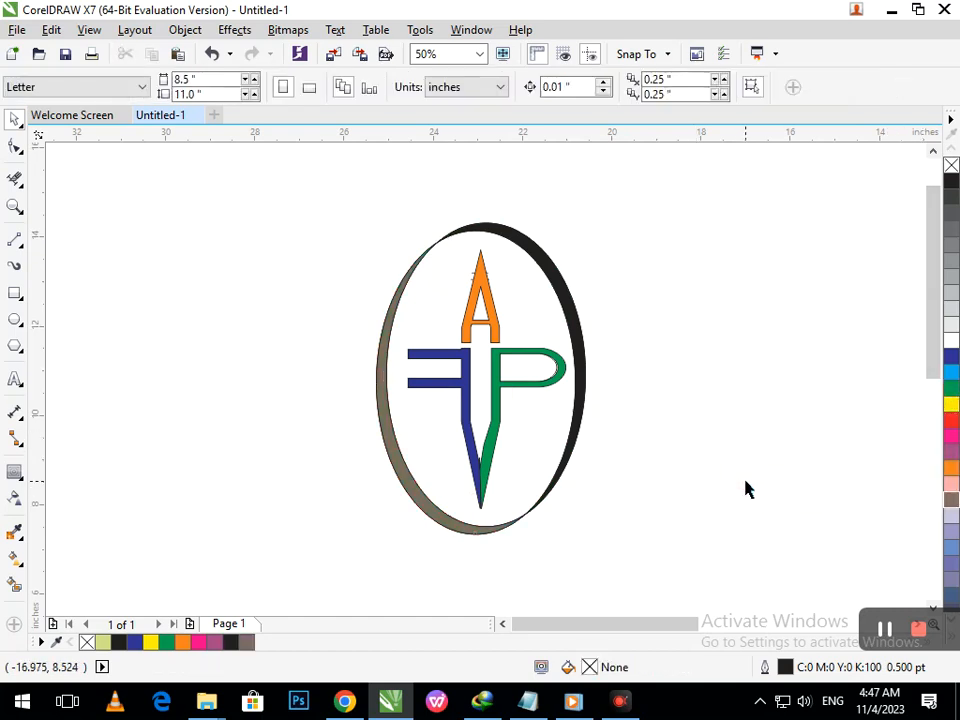
Fill the ring's right crescent with the left crescent's grey-brown, C:0 M:20 Y:20 K:60
left_click(579, 424)
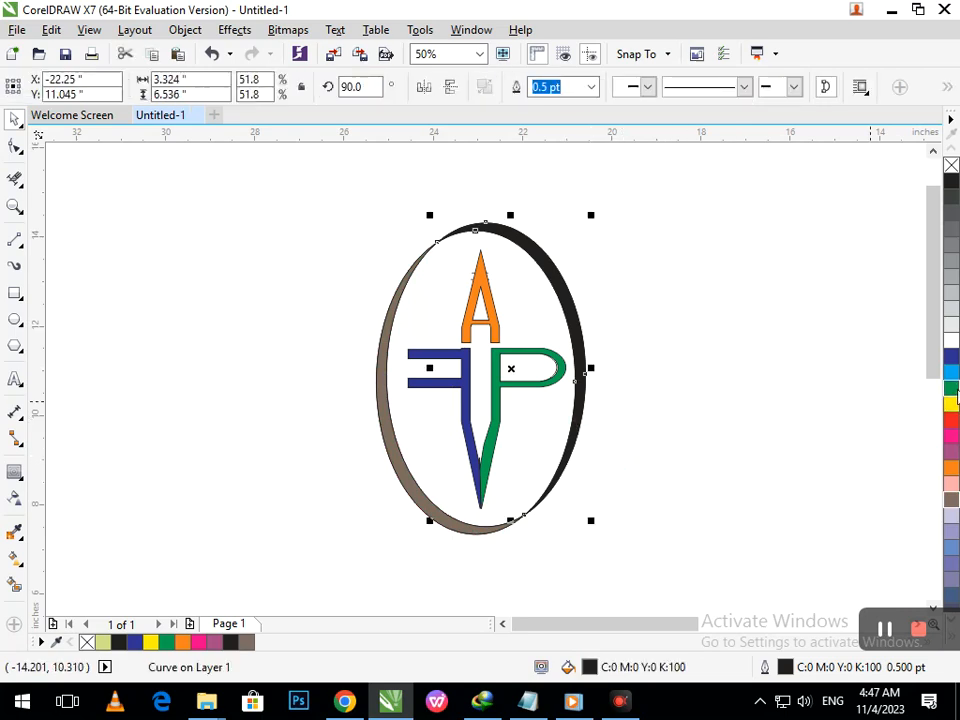
left_click(950, 387)
left_click(950, 371)
left_click(950, 499)
left_click(762, 471)
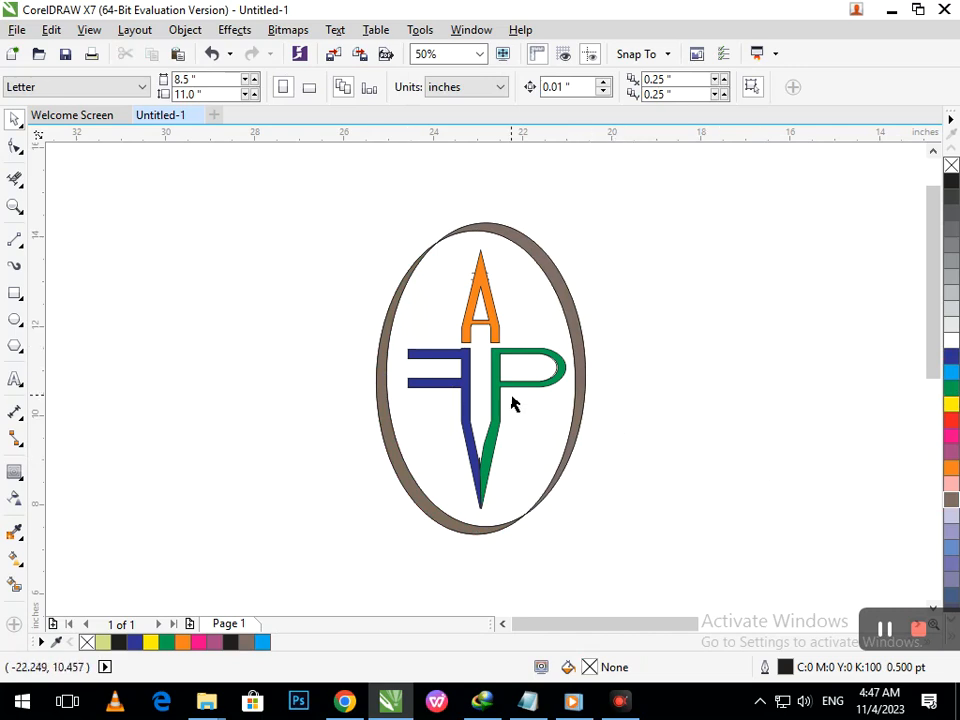
Move both grey-brown crescents together to the empty area right of the letter sections
left_click(480, 349)
left_click_drag(574, 422, 747, 396)
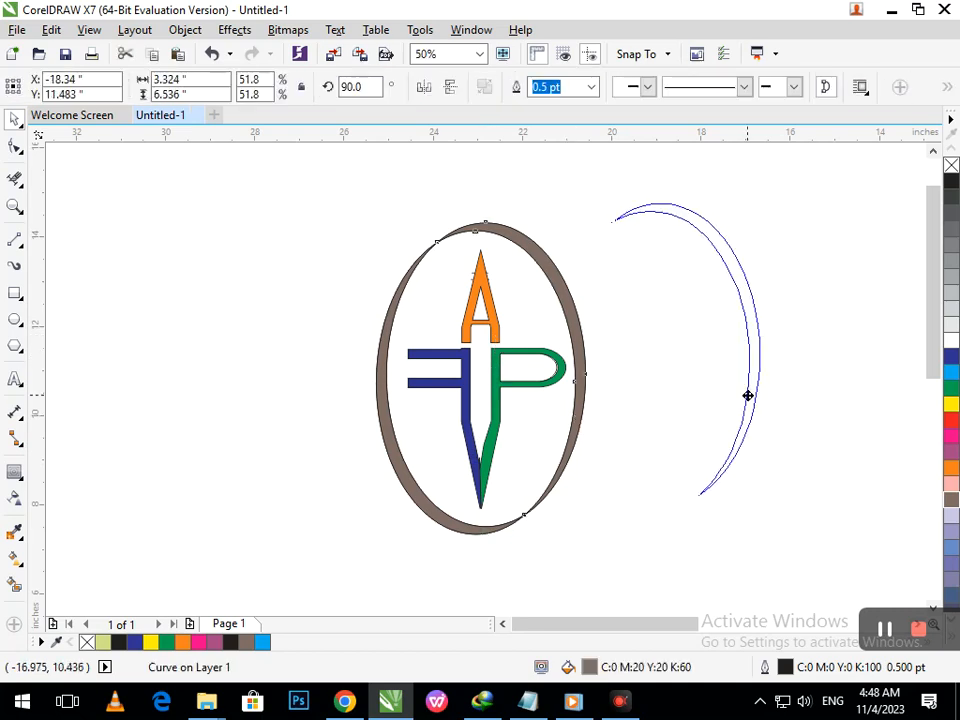
key("ctrl+z")
left_click(449, 523, "shift")
left_click_drag(449, 523, 754, 477)
left_click(555, 450)
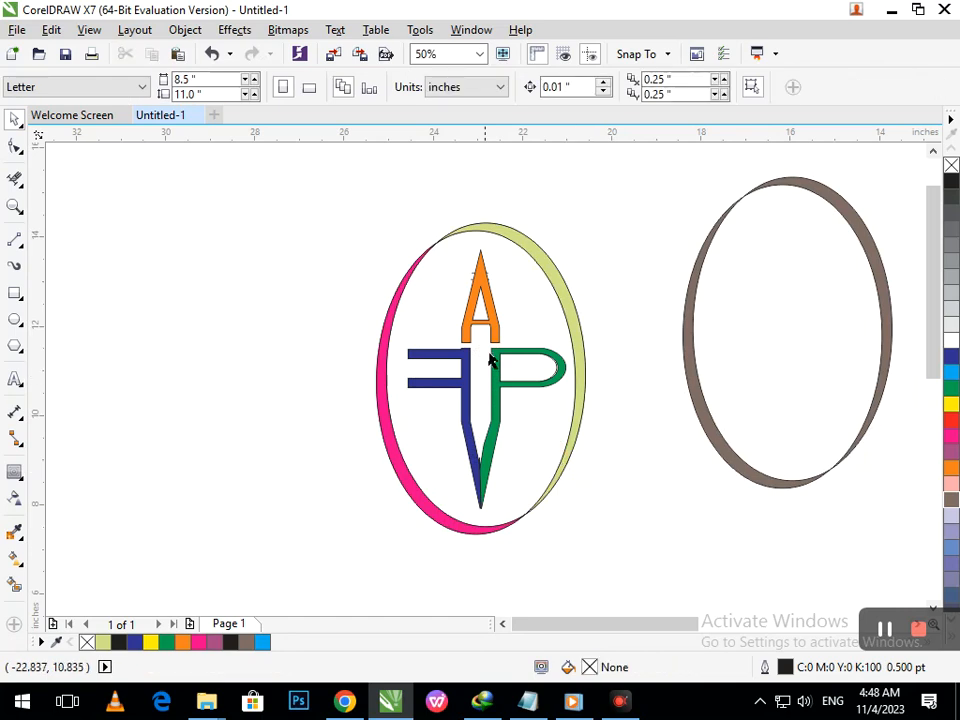
Delete the leftover pink and light-green crescents and any remaining ellipses around the letter sections
key("Delete")
key("Delete")
left_click(568, 319)
key("Delete")
left_click(579, 320)
key("Delete")
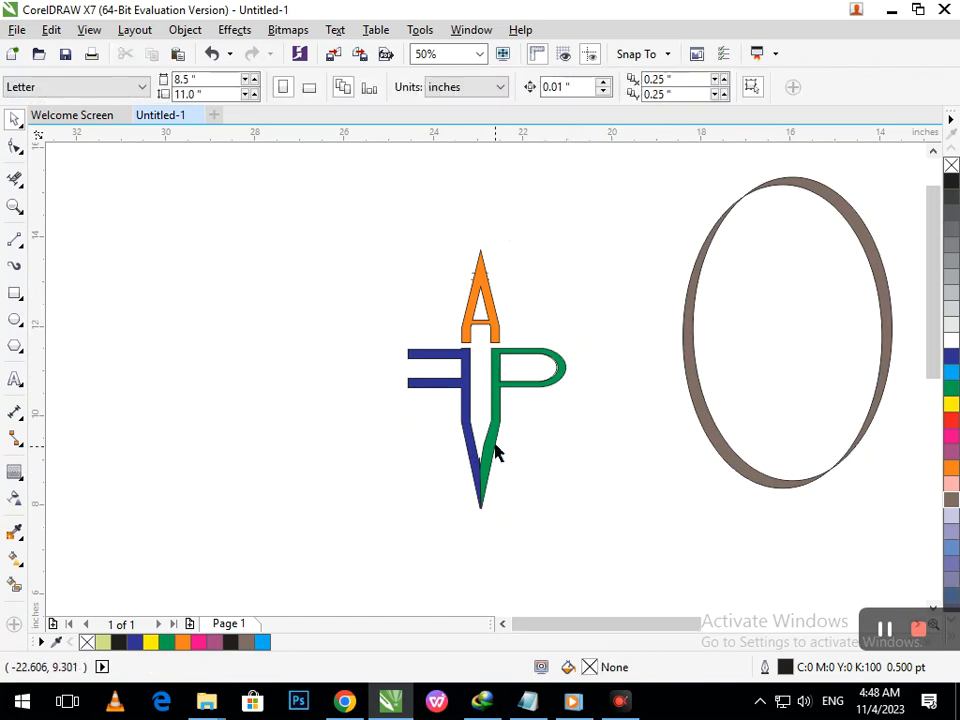
Reduce the height of the blue and green sections together, shrinking them evenly from above and below
left_click(491, 439)
left_click(467, 446, "shift")
mouse_move(485, 511)
left_mouse_down()
mouse_move(486, 488)
mouse_move(485, 498)
left_mouse_up()
left_click(507, 531)
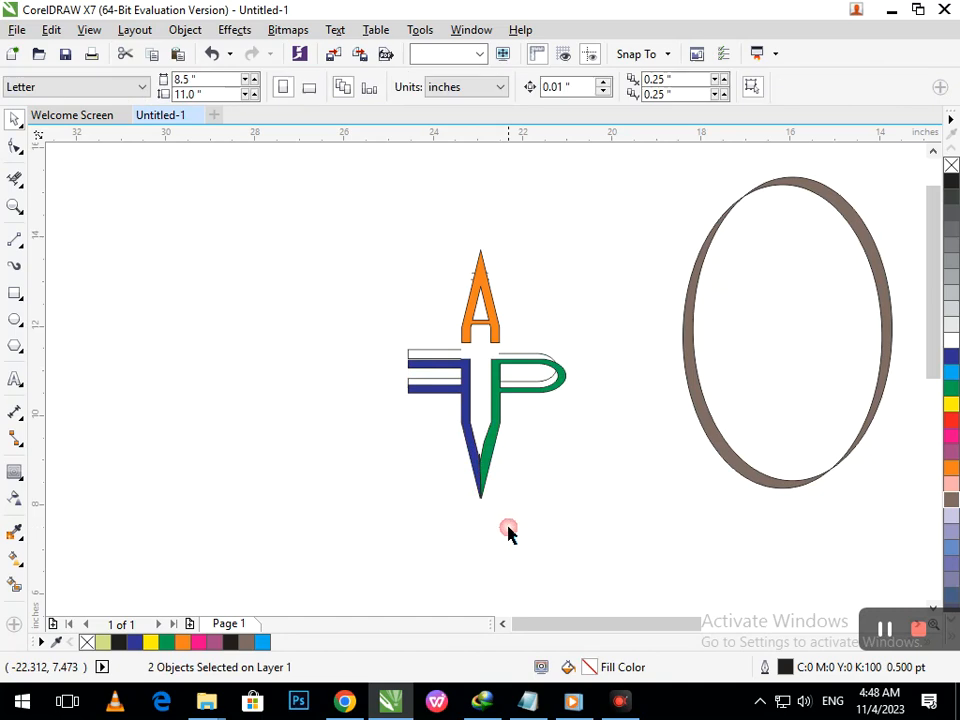
Shorten the orange A-shaped section from its tip and move it down, leaving a small gap above the blue and green sections
left_click_drag(495, 336, 491, 349)
left_click_drag(480, 251, 478, 266)
left_click(476, 404)
key("F2")
left_click_drag(354, 229, 649, 452)
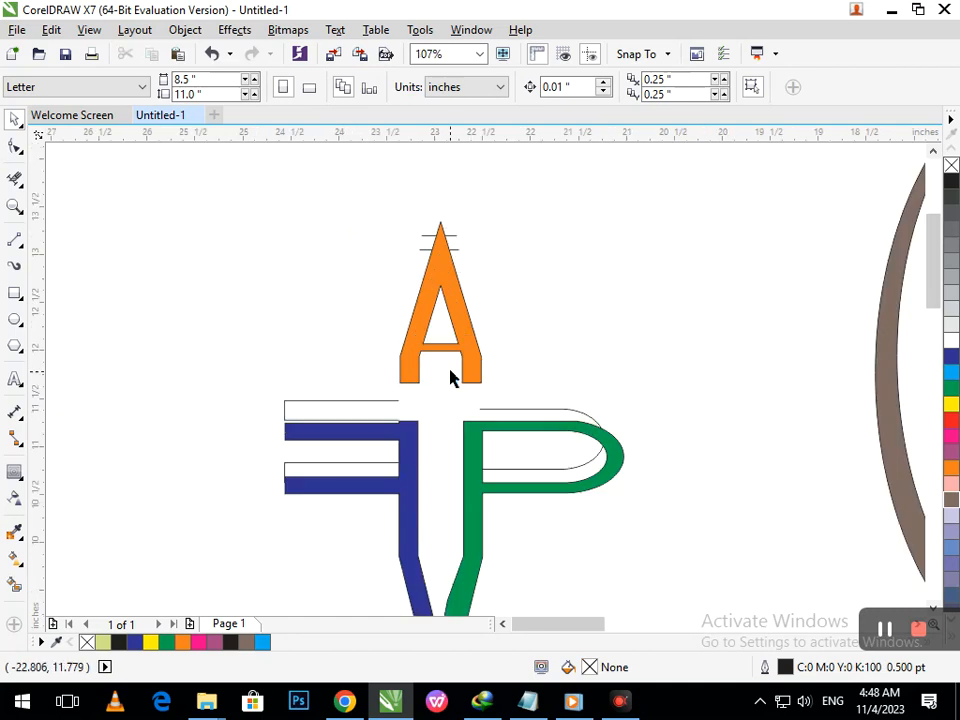
left_click_drag(441, 360, 444, 399)
Delete the leftover unfilled outlines at the green and blue sections and the two short lines at the orange tip
left_click(514, 432)
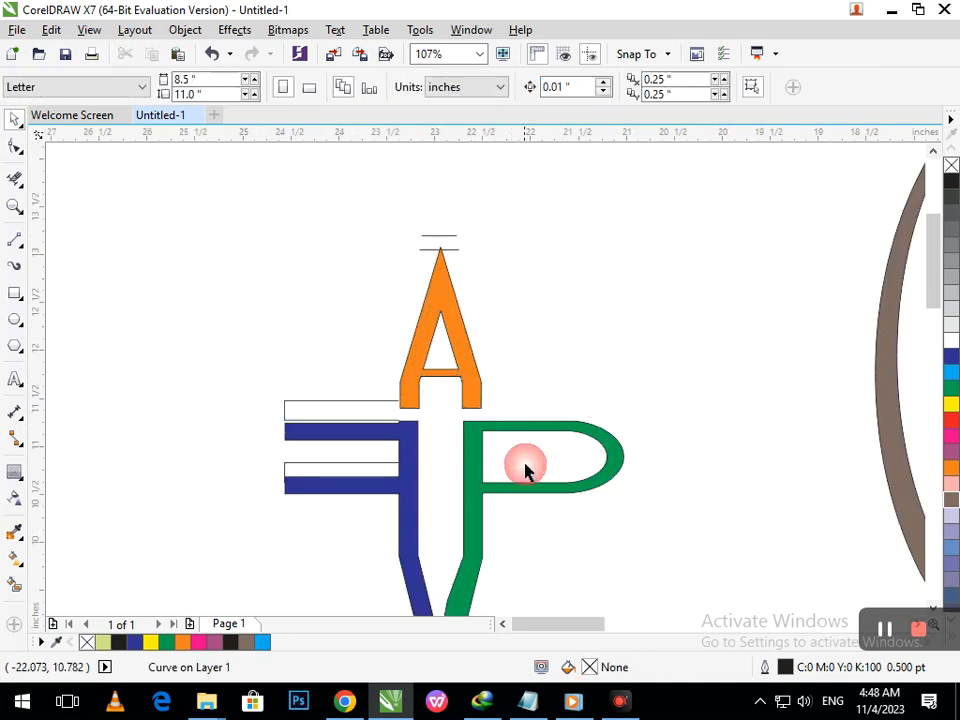
left_click(369, 405)
key("Delete")
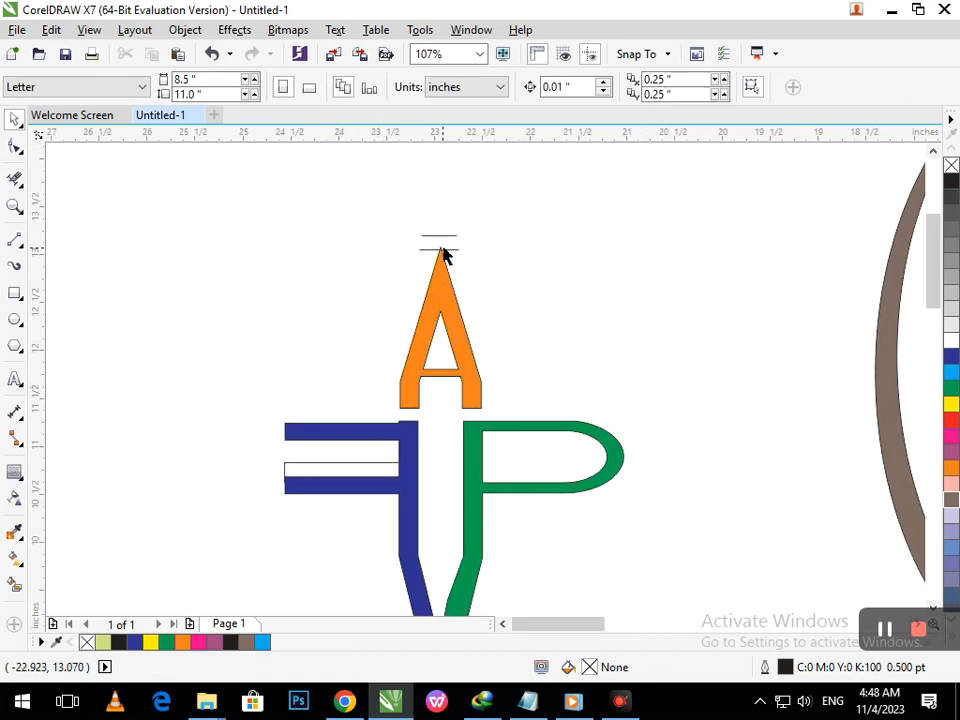
left_click(445, 250)
key("Delete")
left_click(448, 238)
key("Delete")
left_click(366, 467)
key("Delete")
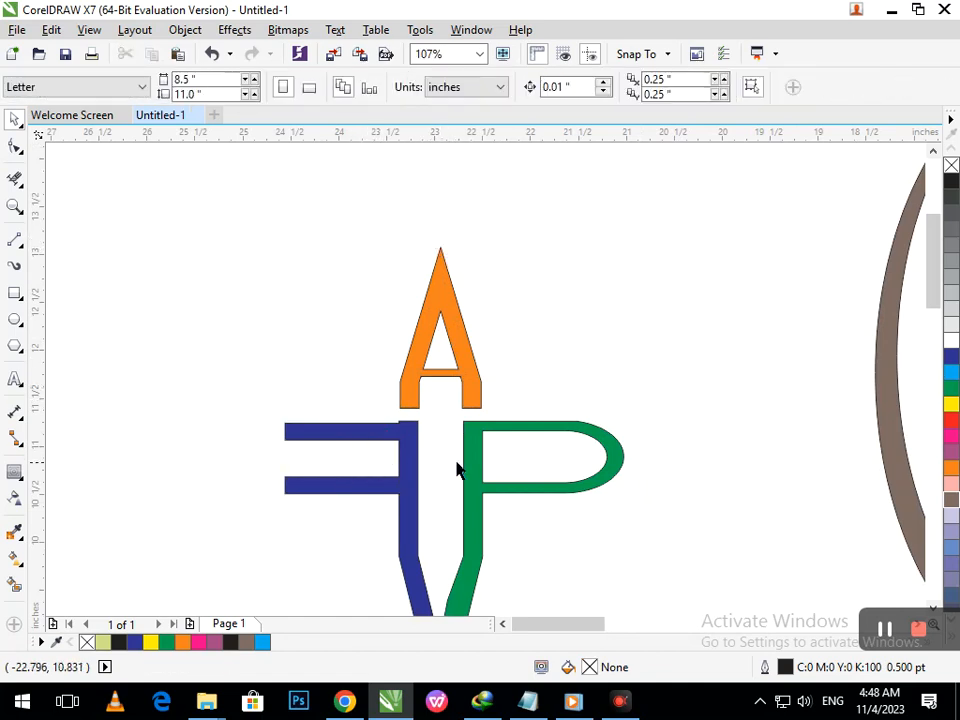
scroll(508, 491, "down", 2)
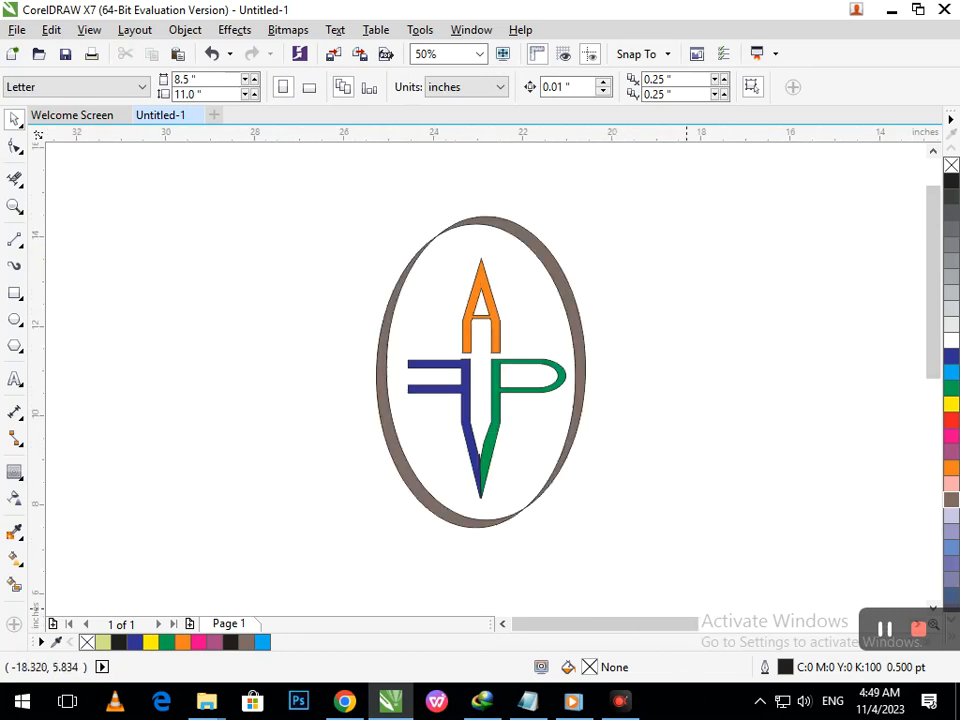